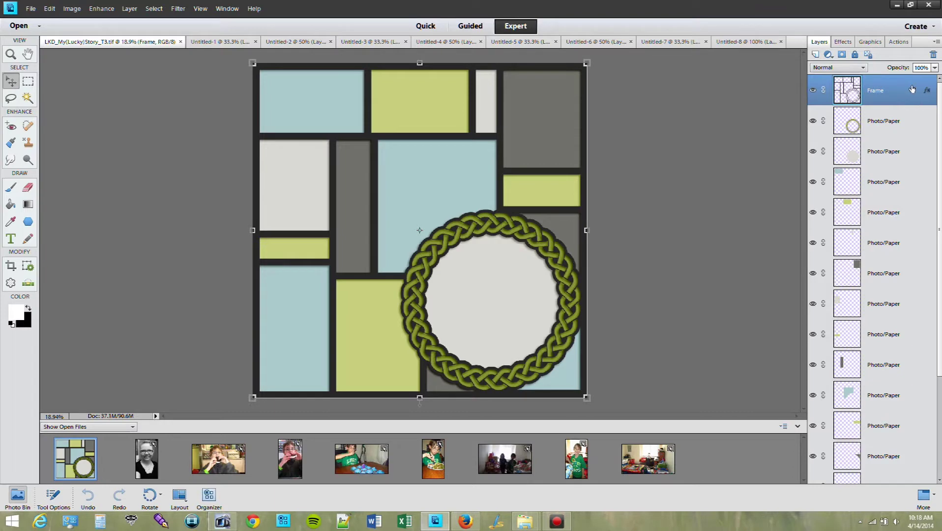
# - Apply the Mommyish Vellum drop shadow style to the Frame layer, then review and accept its style settings
pyautogui.click(843, 42)
pyautogui.click(838, 69)
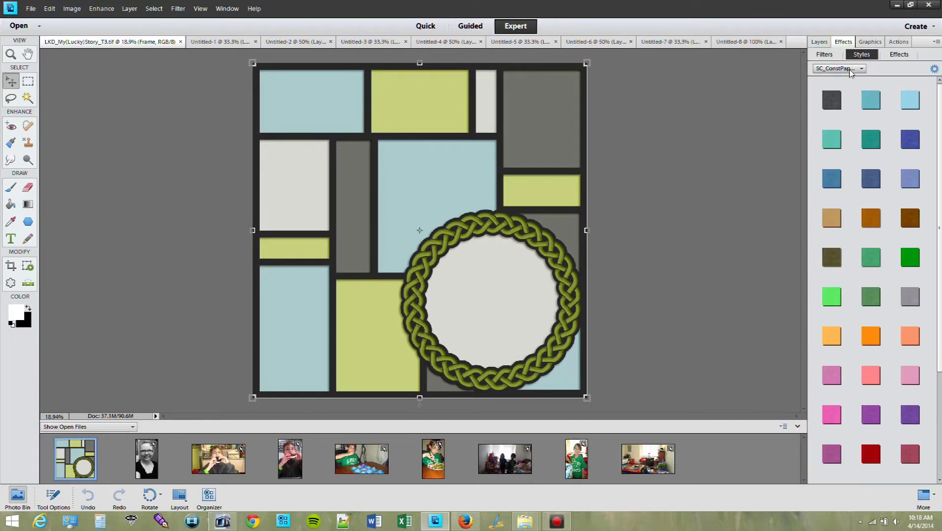
pyautogui.click(841, 204)
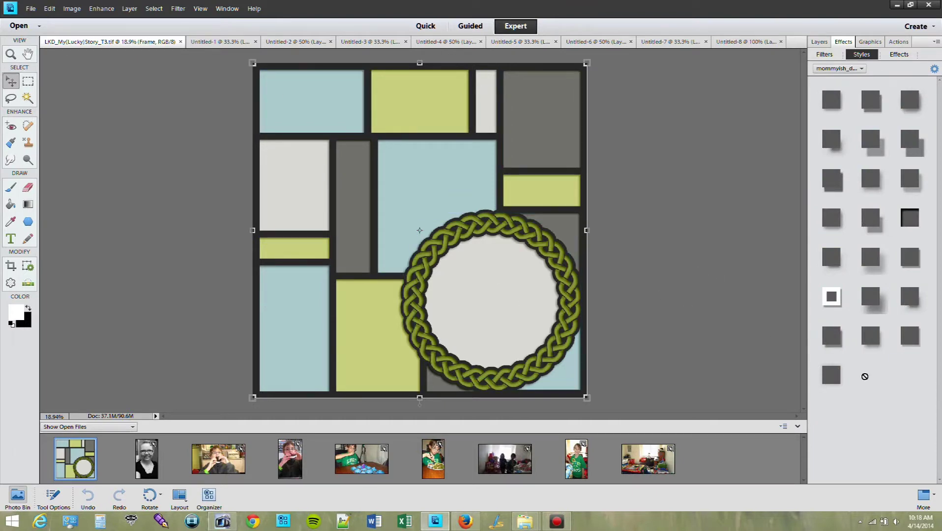
pyautogui.doubleClick(831, 378)
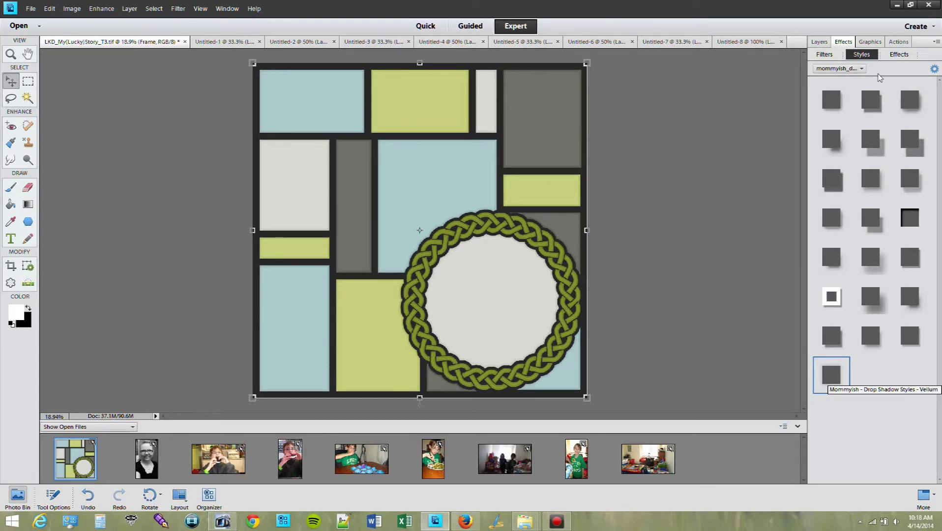
pyautogui.click(821, 42)
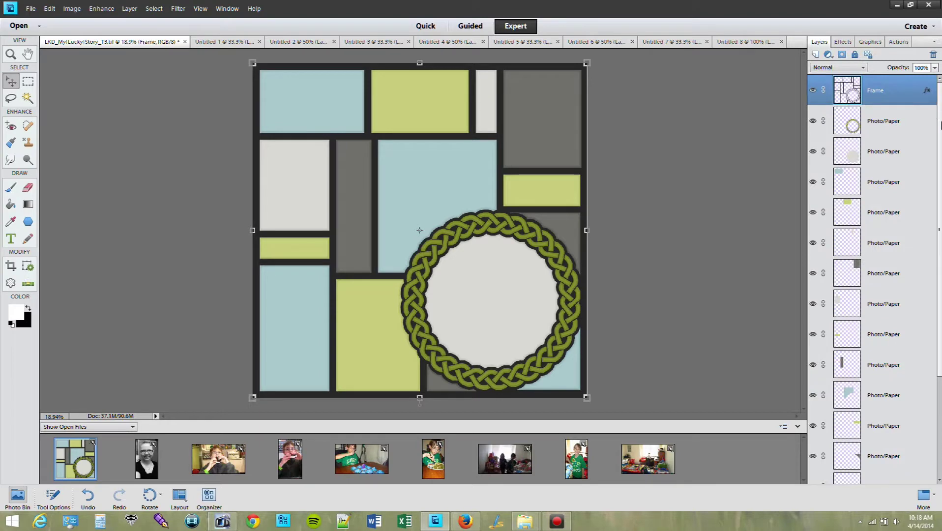
pyautogui.doubleClick(927, 91)
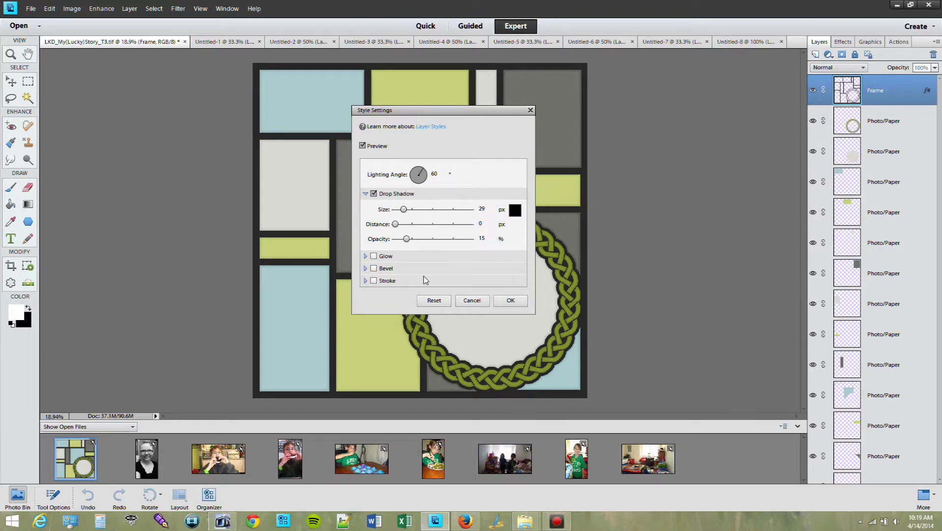
pyautogui.click(511, 300)
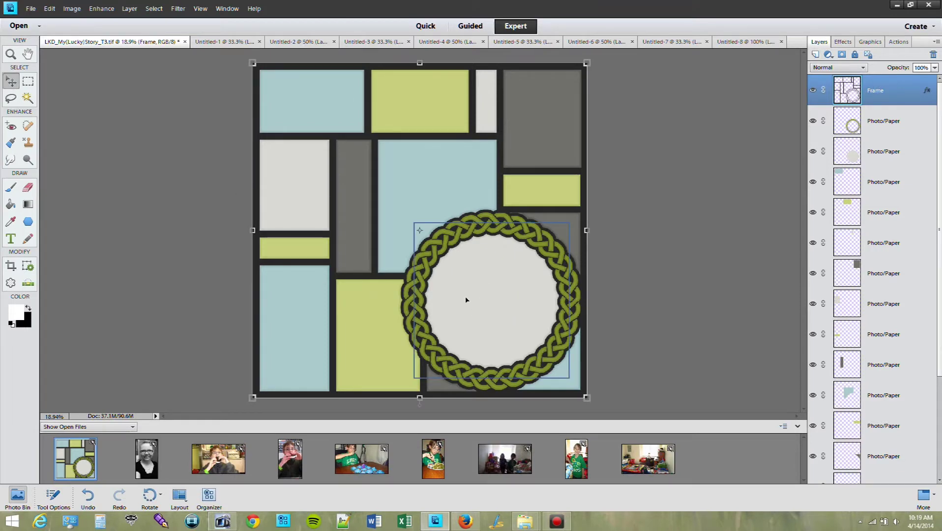
# - Switch to the Be scrapkit folder in File Explorer and look through its papers, then return to the template
pyautogui.moveTo(525, 520)
pyautogui.click(506, 458)
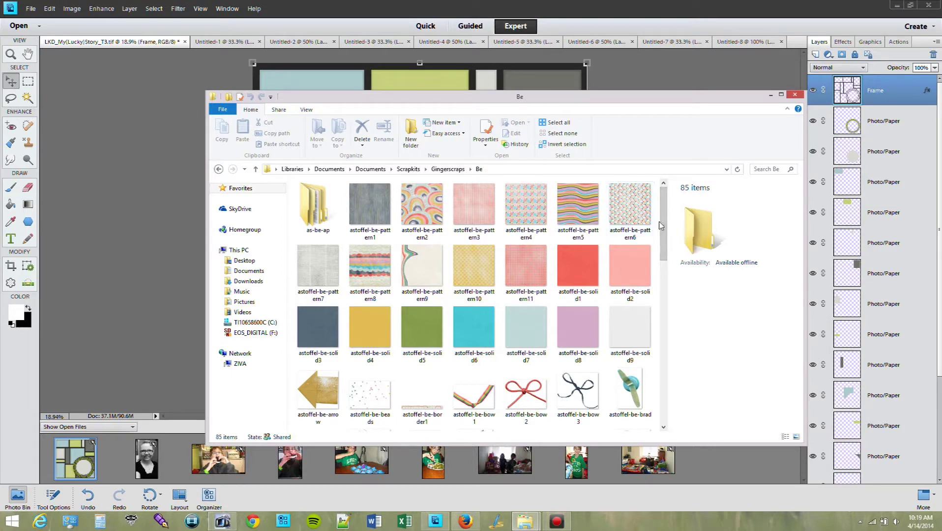
pyautogui.moveTo(660, 225); pyautogui.dragTo(675, 196)
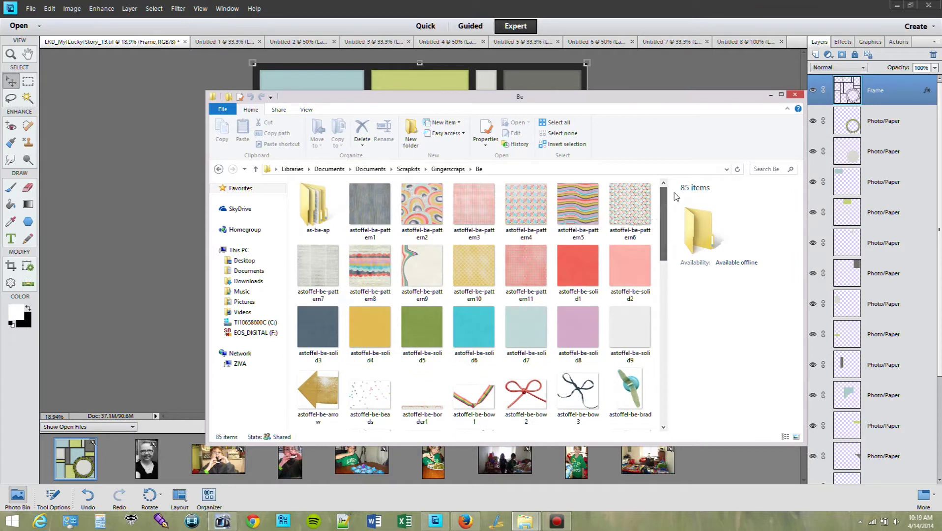
pyautogui.click(744, 482)
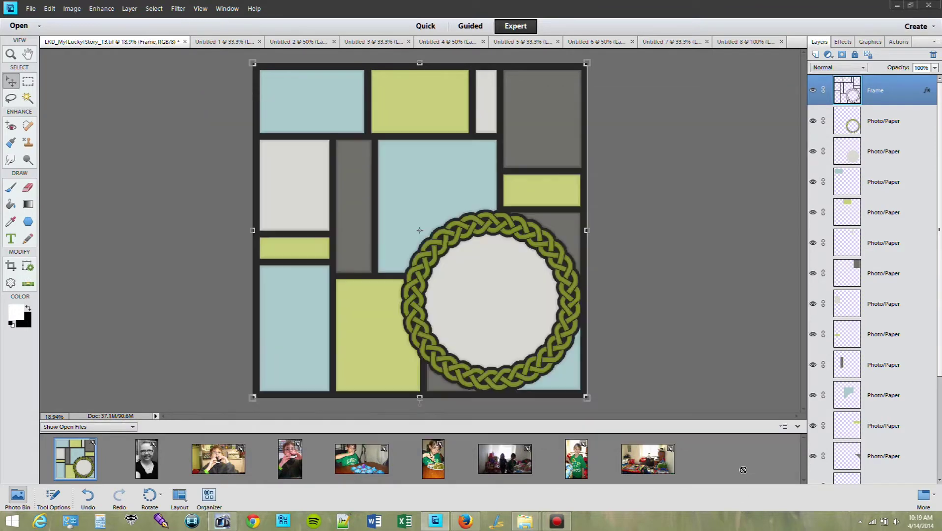
# - Open the recently edited week11-a.tif layout to check how it was designed, then close it
pyautogui.click(30, 6)
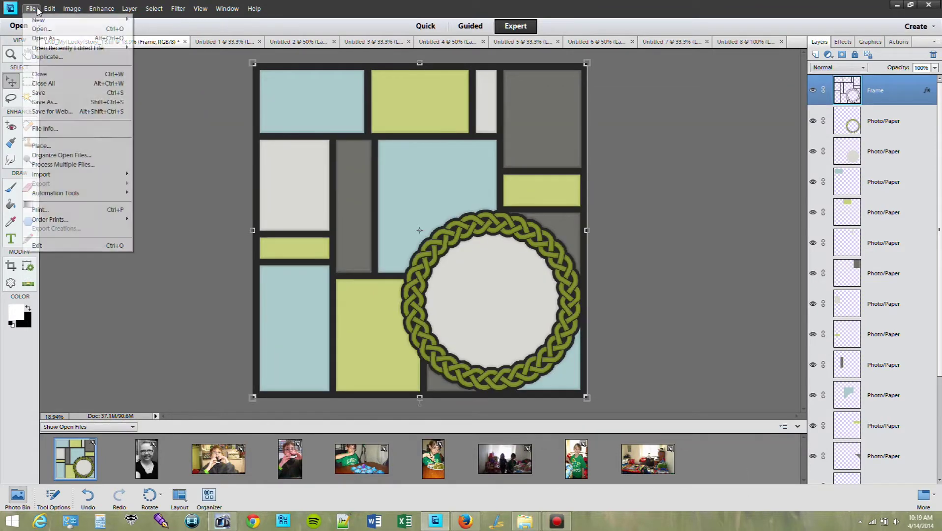
pyautogui.moveTo(88, 47)
pyautogui.click(146, 48)
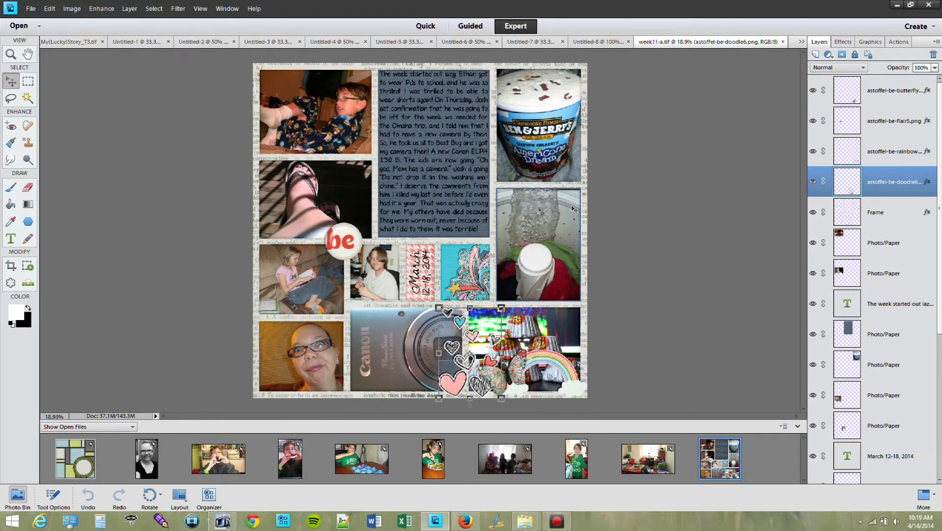
pyautogui.click(784, 42)
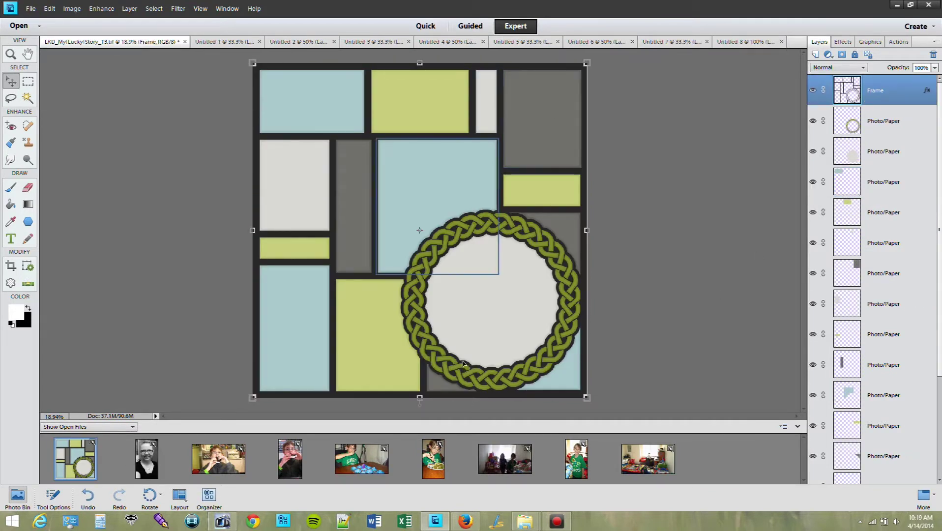
# - Open the astoffel-be-pattern7 paper from the Be scrapkit folder in Photoshop Elements
pyautogui.moveTo(527, 522)
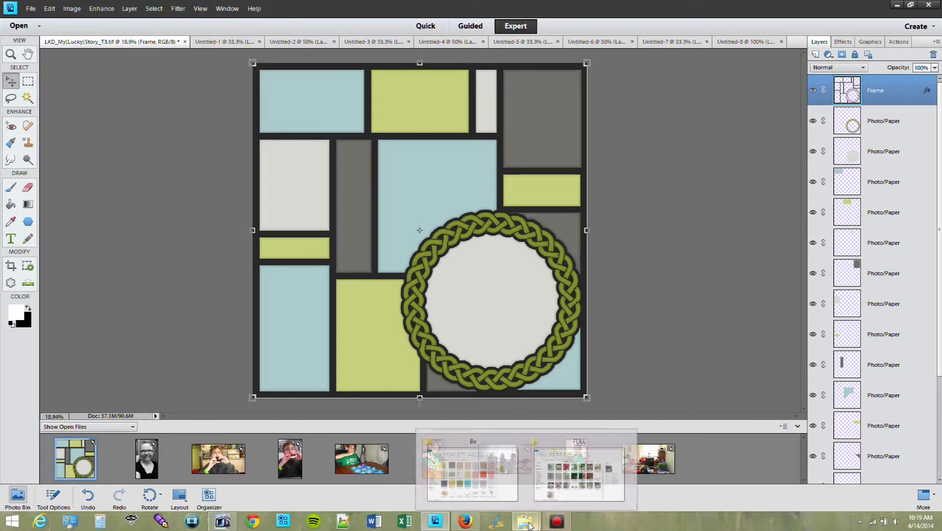
pyautogui.click(488, 487)
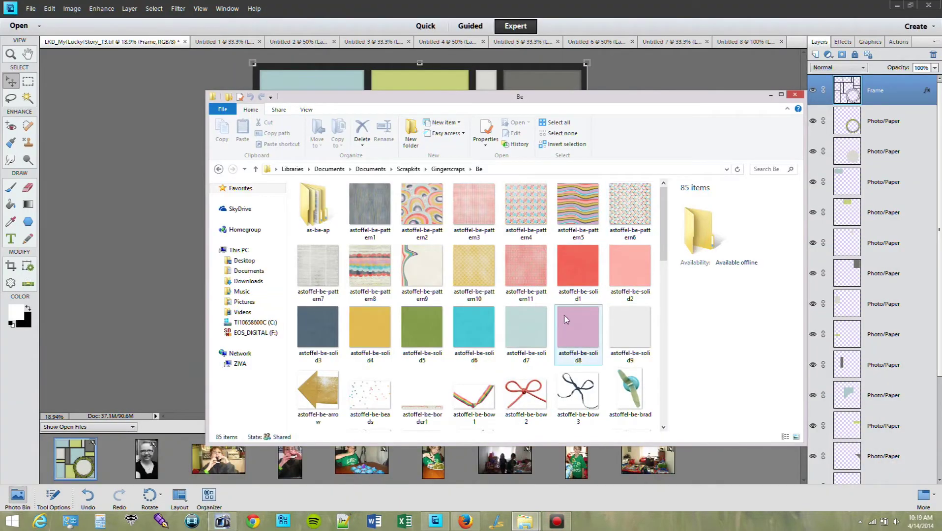
pyautogui.click(363, 293)
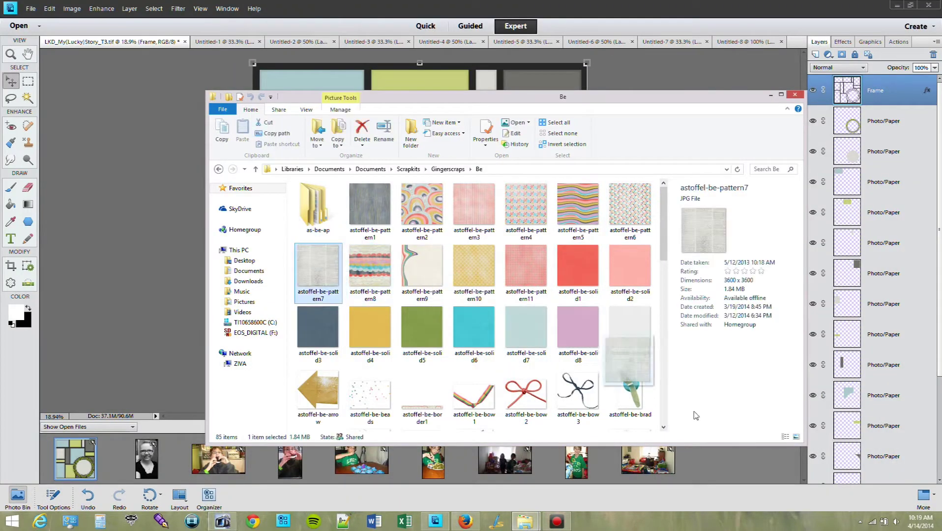
pyautogui.click(753, 466)
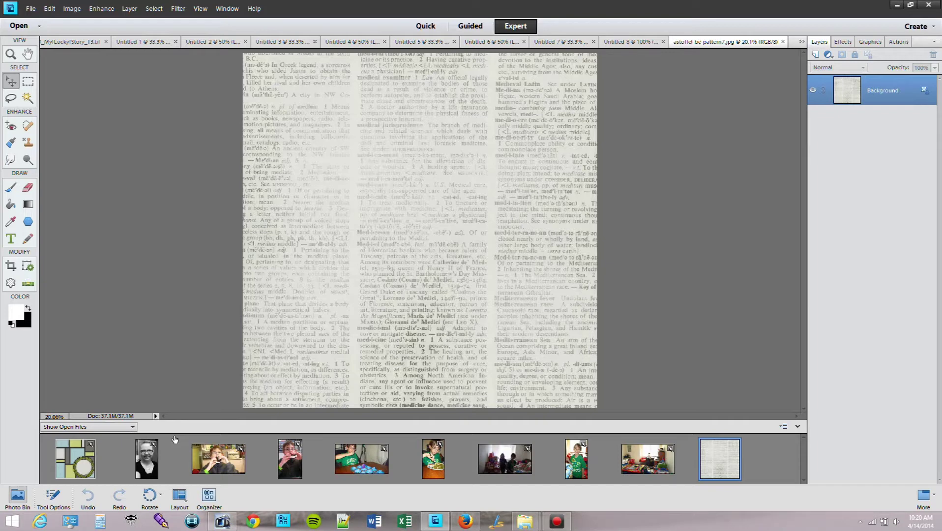
# - Place the astoffel-be-pattern7 paper above the template's Frame layer and clip it to that layer
pyautogui.click(84, 466)
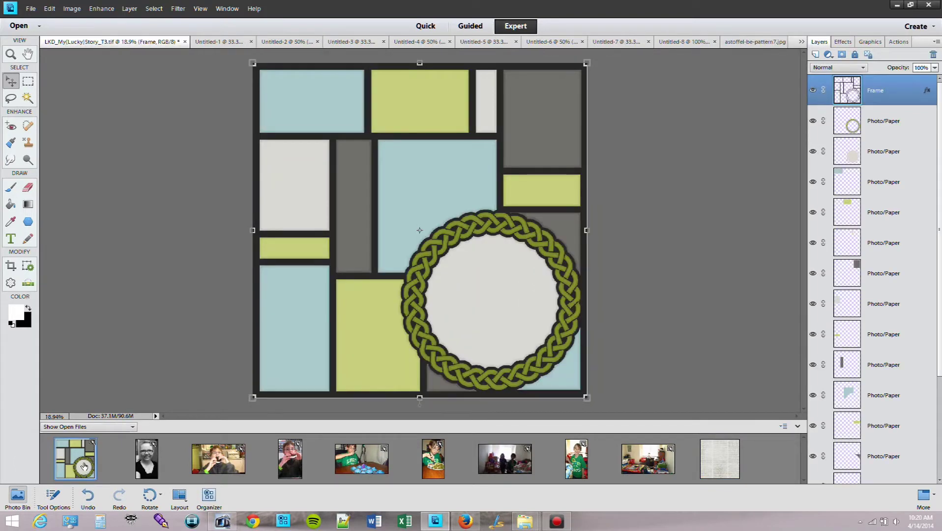
pyautogui.moveTo(727, 473); pyautogui.dragTo(447, 227)
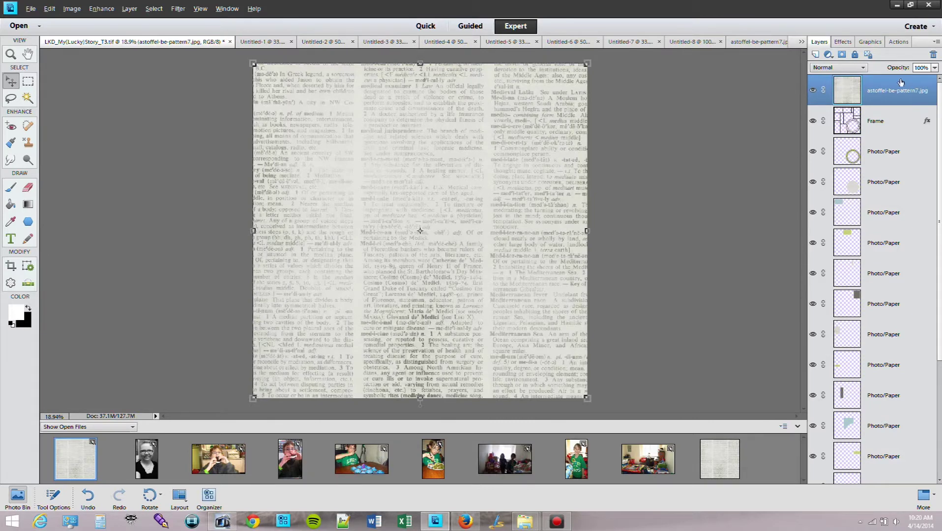
pyautogui.moveTo(894, 95); pyautogui.dragTo(891, 108)
pyautogui.keyDown('alt'); pyautogui.click(891, 107); pyautogui.keyUp('alt')
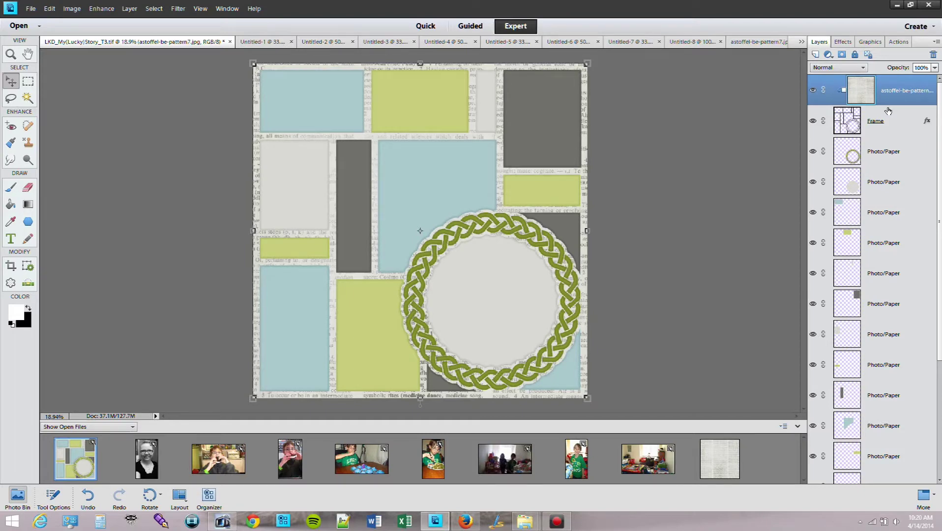
# - Merge the Frame layer's clipping mask and close the astoffel-be-pattern7 paper file
pyautogui.rightClick(914, 116)
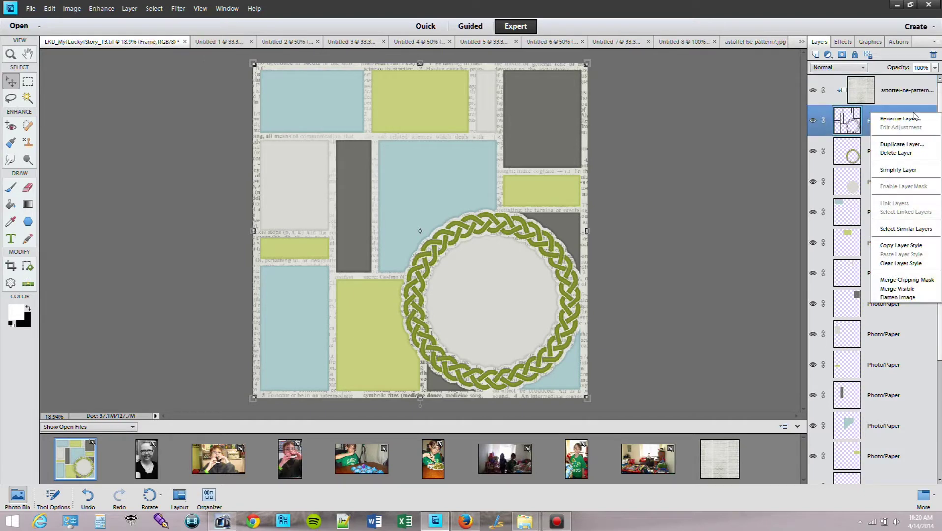
pyautogui.click(889, 279)
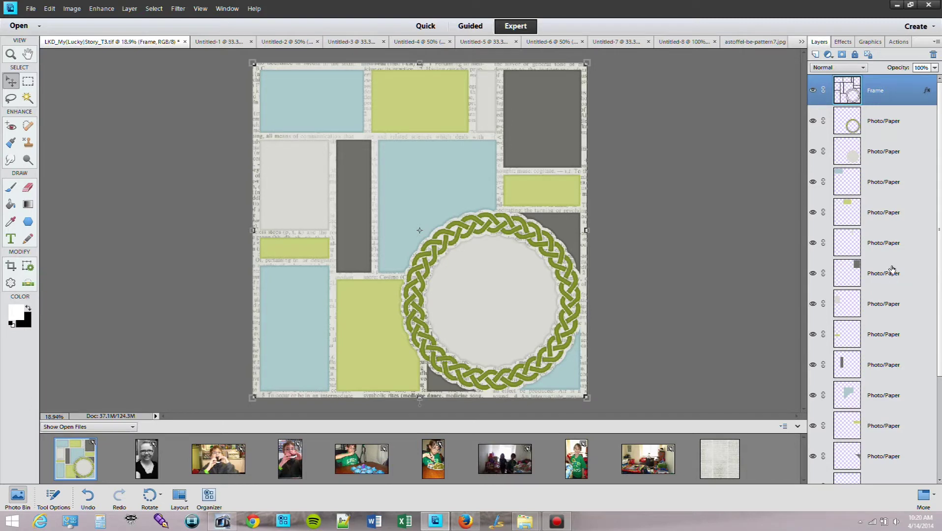
pyautogui.rightClick(713, 447)
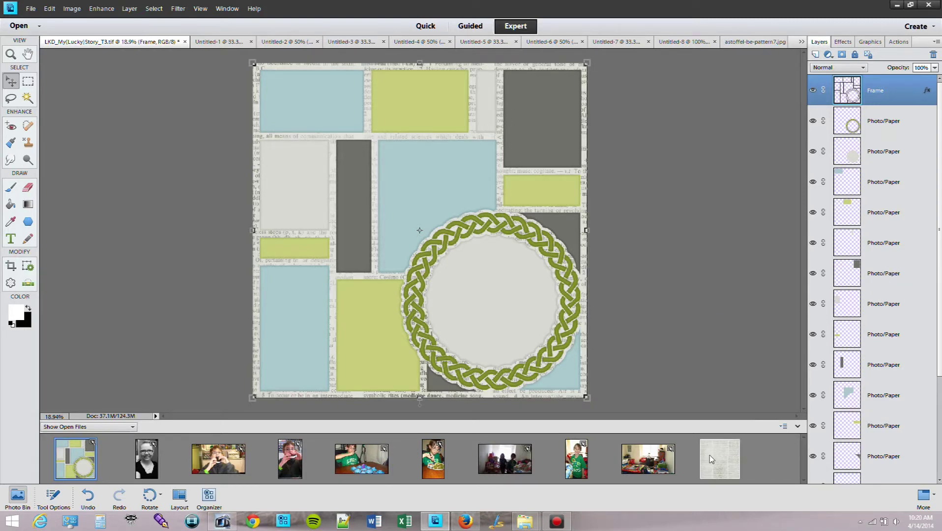
pyautogui.click(757, 326)
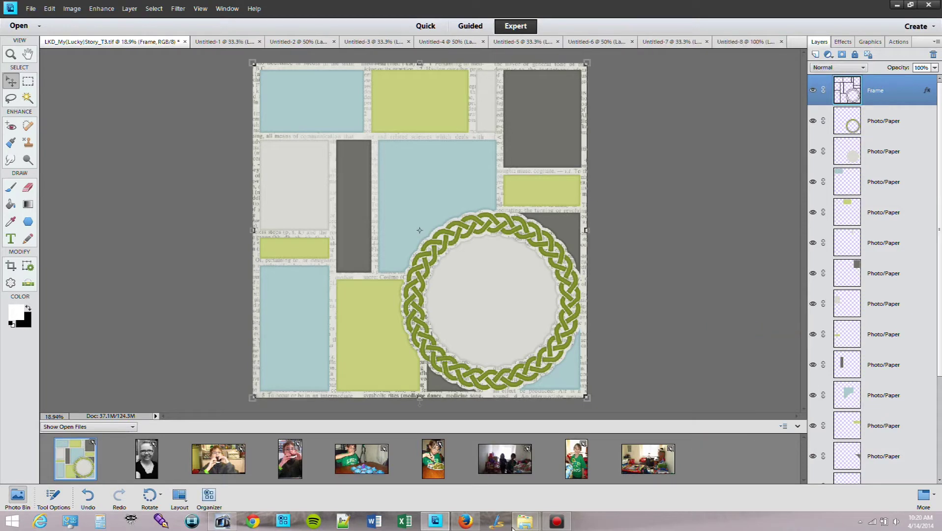
# - Open the green astoffel-be-solid5 paper from the Be scrapkit folder in Photoshop Elements
pyautogui.moveTo(525, 523)
pyautogui.click(473, 467)
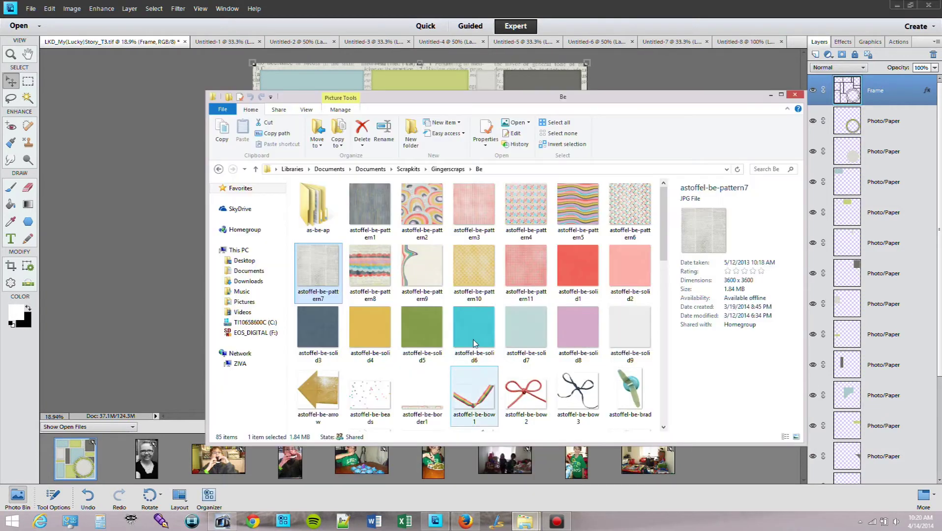
pyautogui.moveTo(422, 327); pyautogui.dragTo(757, 457)
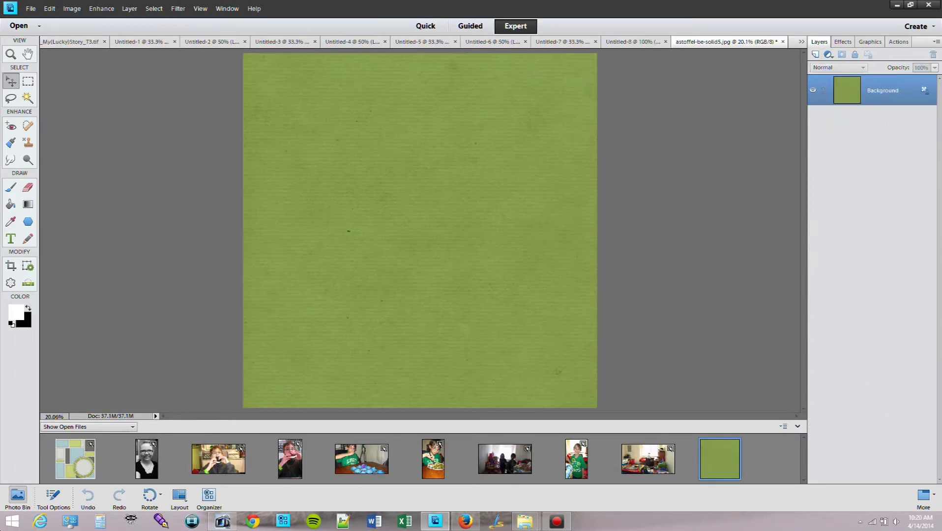
# - Place the astoffel-be-solid5 paper above the template's braided ring layer, clip it to the ring and merge the clipping mask
pyautogui.click(61, 471)
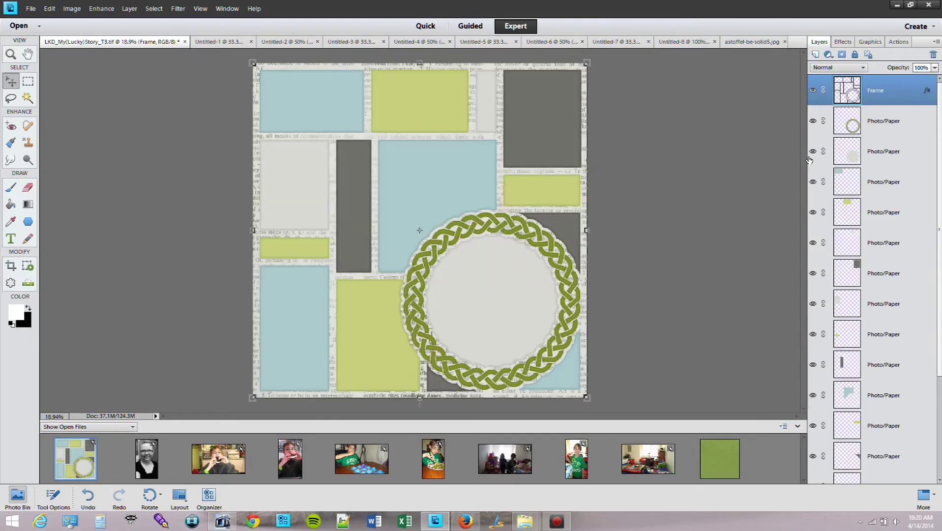
pyautogui.doubleClick(879, 129)
pyautogui.click(517, 186)
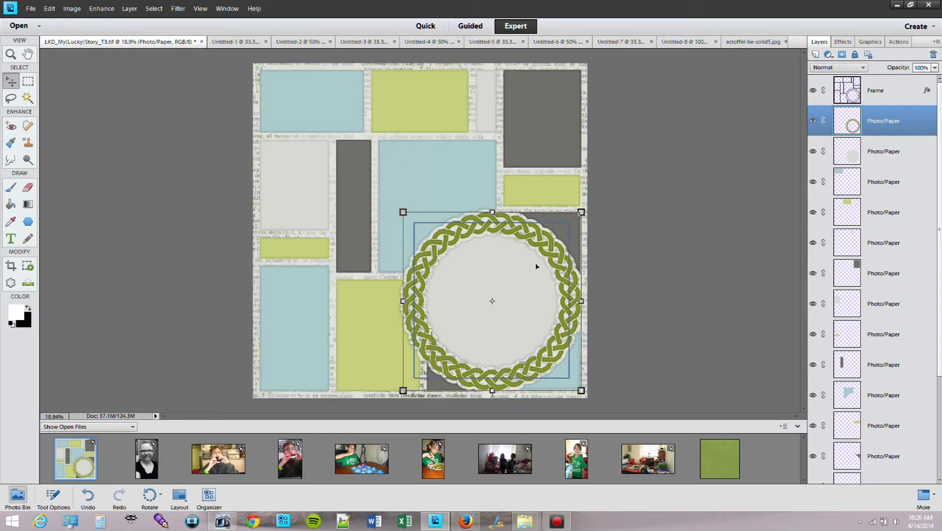
pyautogui.moveTo(719, 457); pyautogui.dragTo(447, 282)
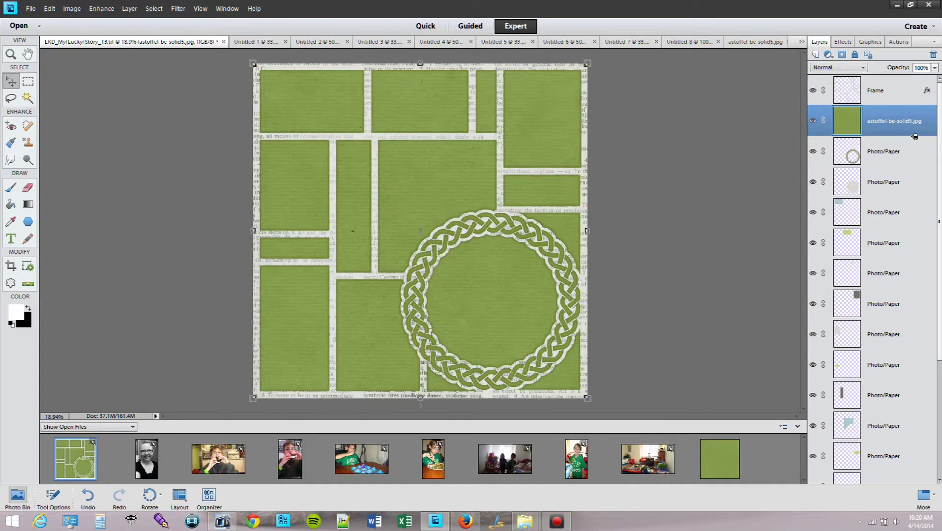
pyautogui.keyDown('alt'); pyautogui.click(913, 137); pyautogui.keyUp('alt')
pyautogui.rightClick(908, 147)
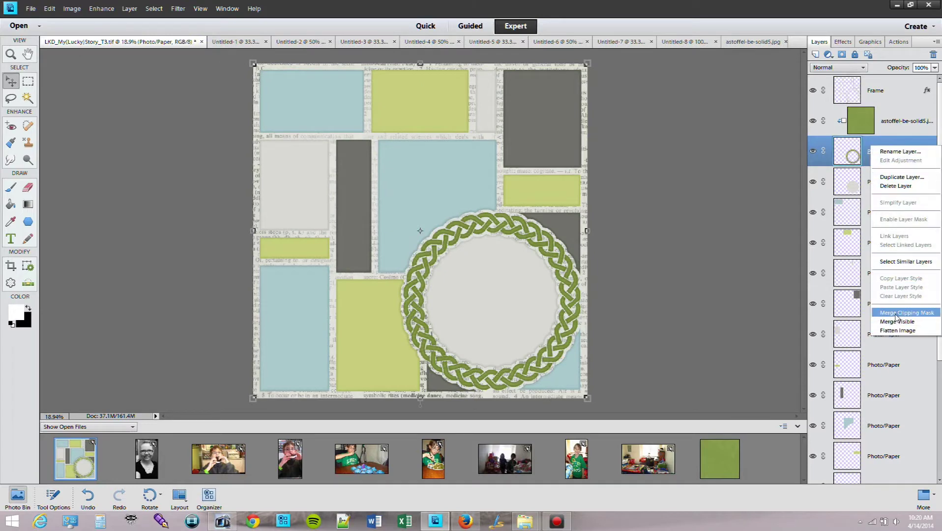
pyautogui.click(895, 314)
# - Try the Mommyish Vellum drop shadow style on the braided ring layer and undo it
pyautogui.click(843, 43)
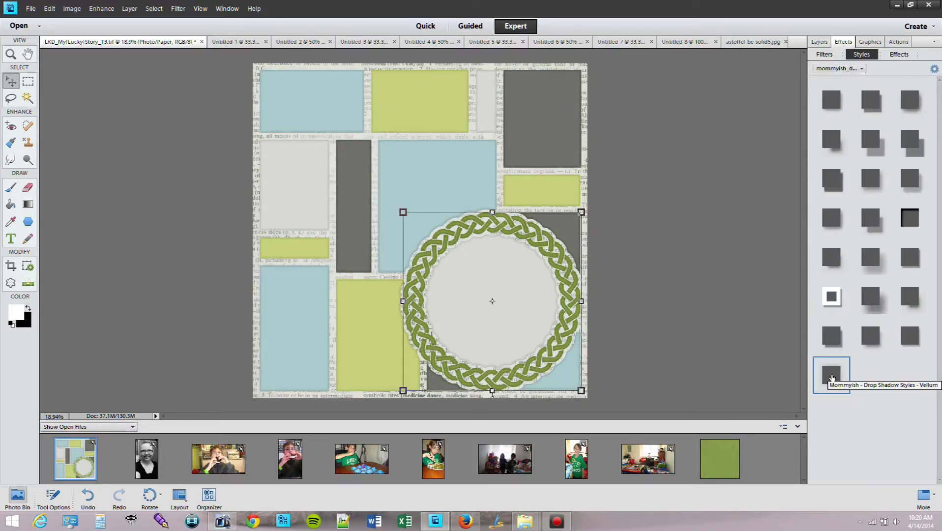
pyautogui.hotkey('ctrl', 'z')
pyautogui.click(819, 42)
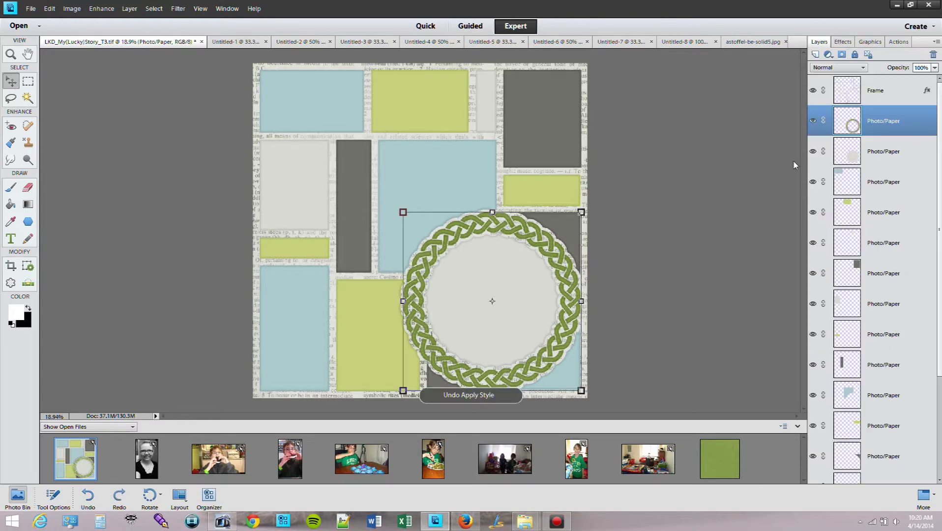
# - Apply the Mommyish Cut Out drop shadow style to the braided ring layer and deselect the layer
pyautogui.click(844, 42)
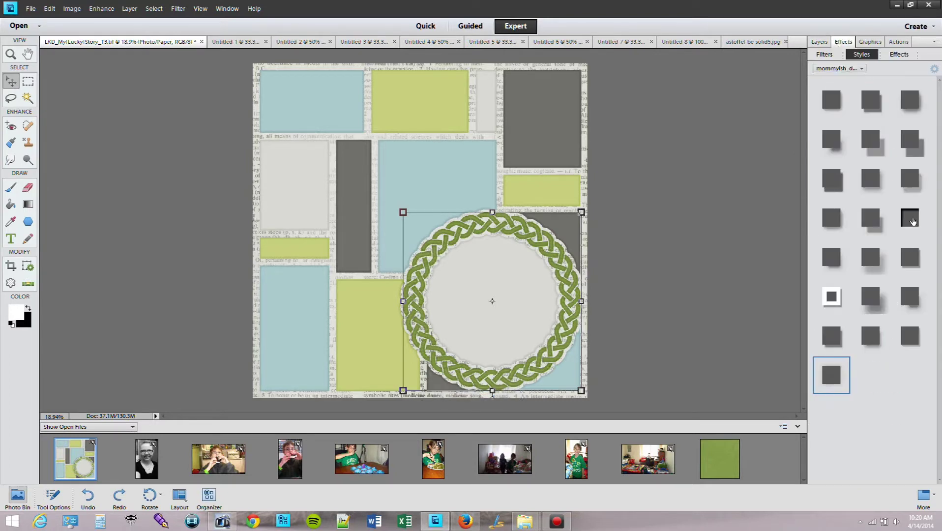
pyautogui.click(909, 223)
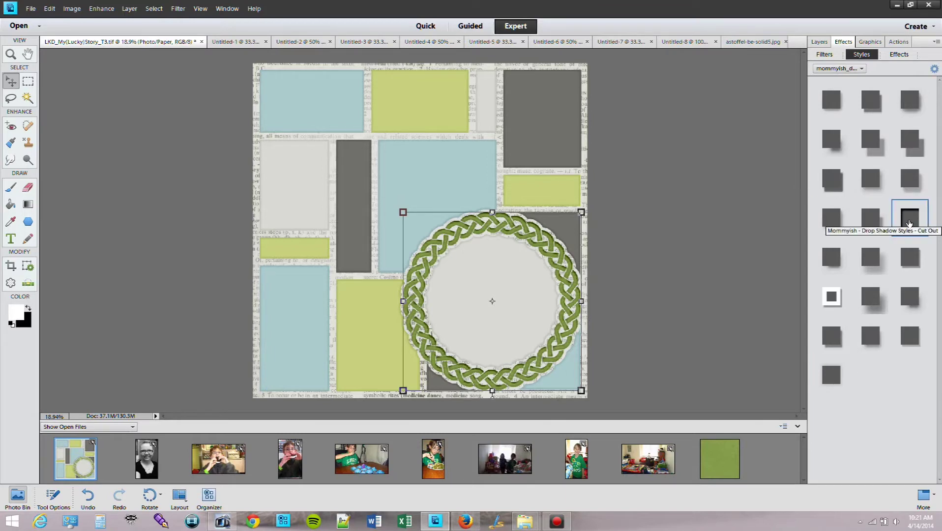
pyautogui.click(723, 206)
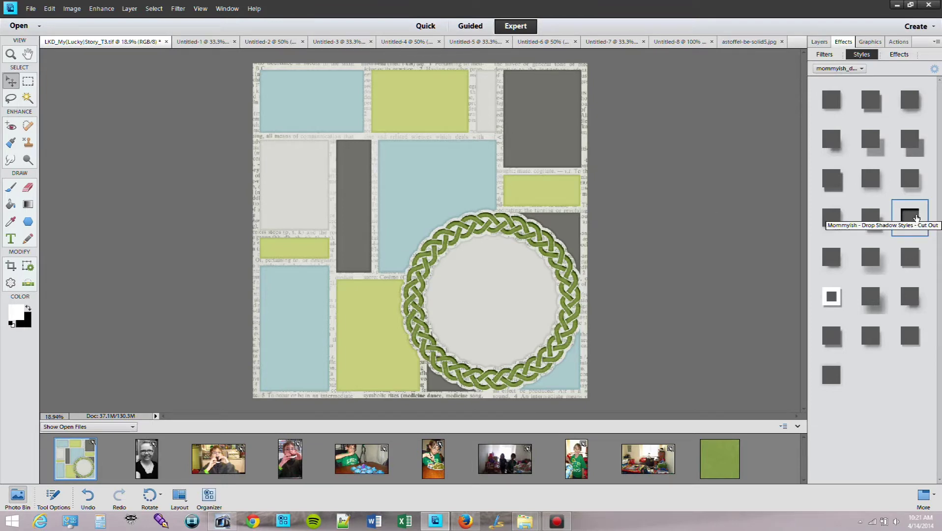
# - Select the round photo spot layer inside the braided ring and close the astoffel-be-solid5 paper
pyautogui.click(511, 323)
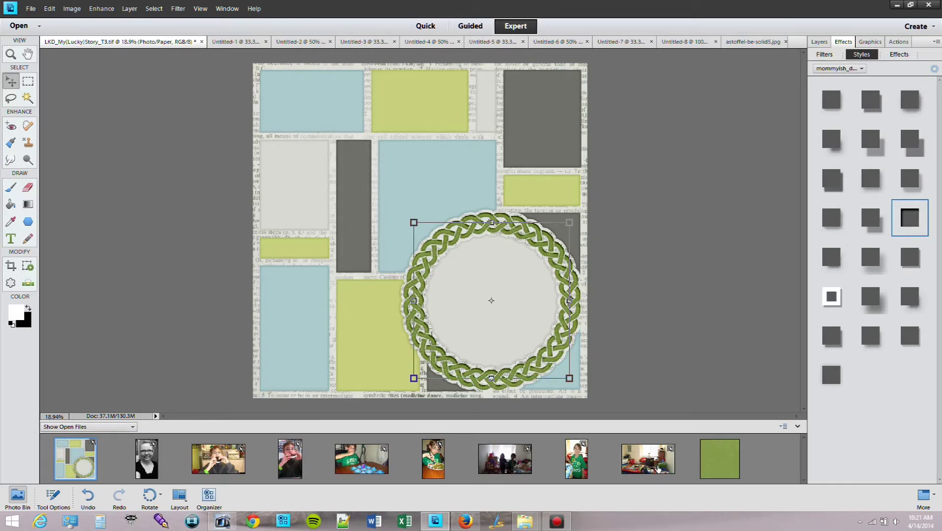
pyautogui.rightClick(742, 450)
pyautogui.press('Escape')
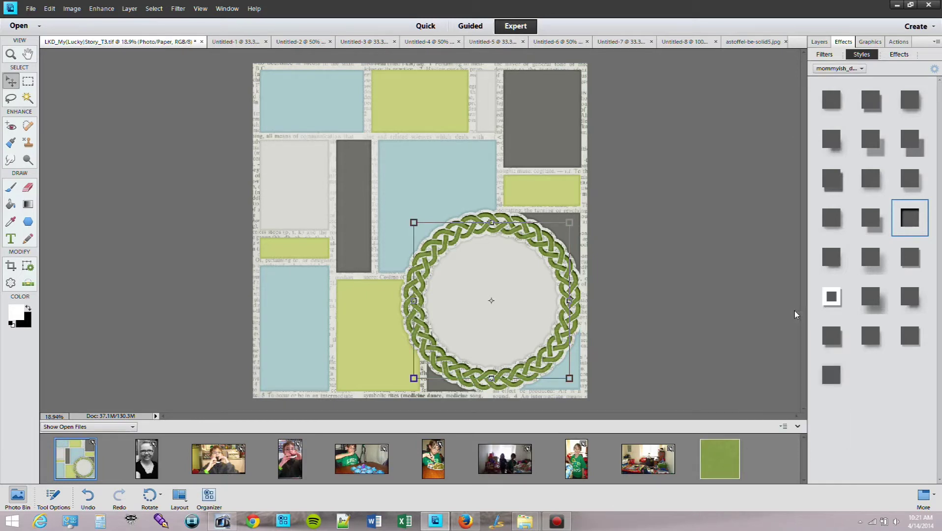
pyautogui.rightClick(707, 482)
pyautogui.click(740, 347)
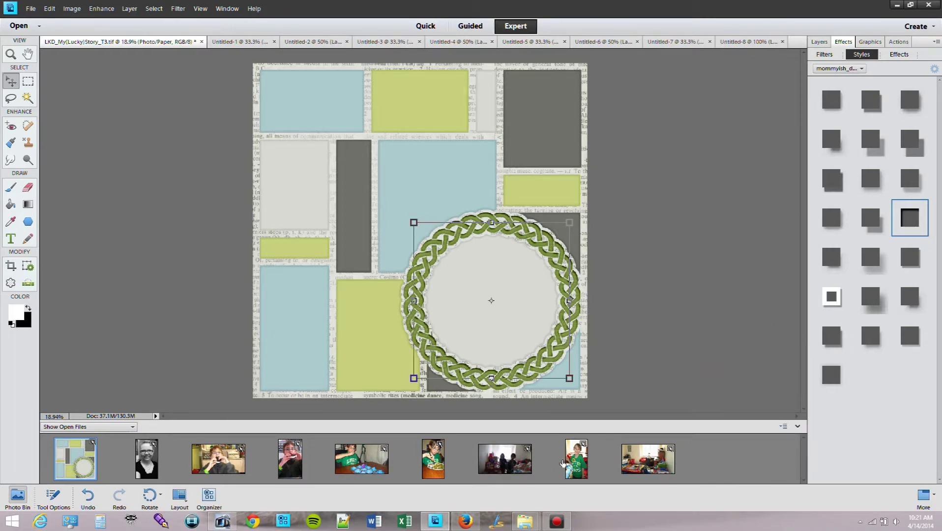
# - Add the Untitled-7 photo of the boy in the green shirt to the template and position it over the round photo spot
pyautogui.click(584, 462)
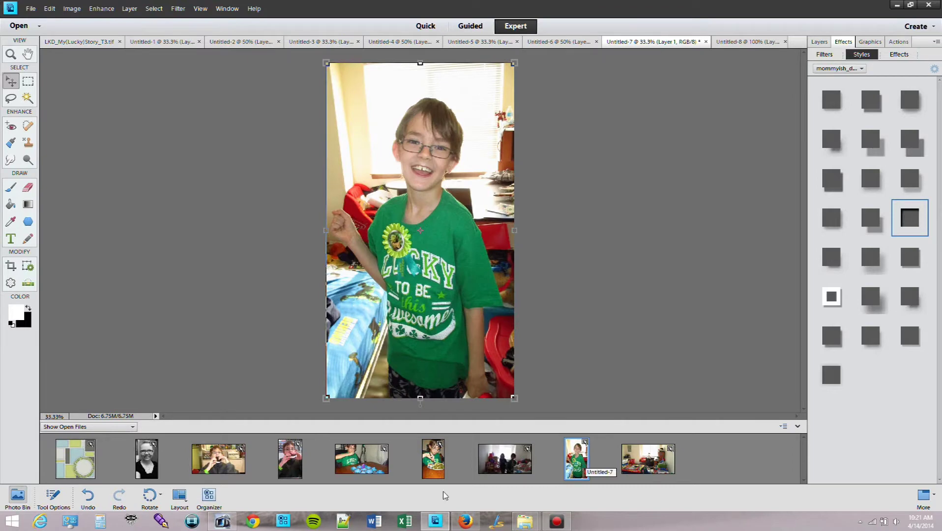
pyautogui.click(90, 463)
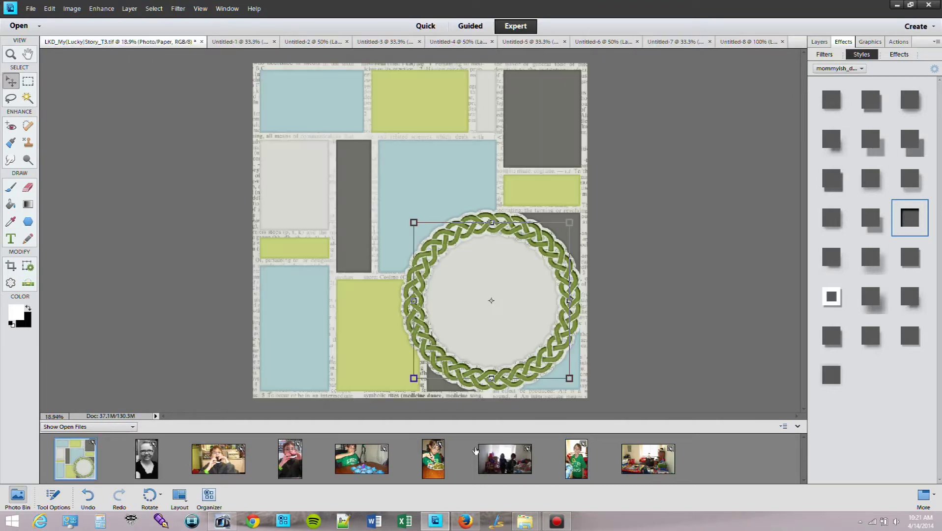
pyautogui.moveTo(580, 460); pyautogui.dragTo(557, 232)
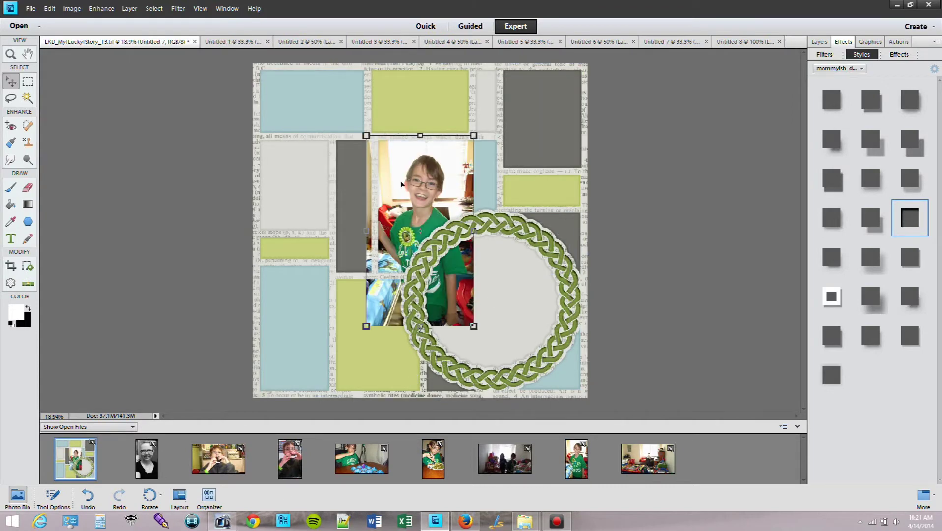
pyautogui.moveTo(475, 280); pyautogui.dragTo(469, 277)
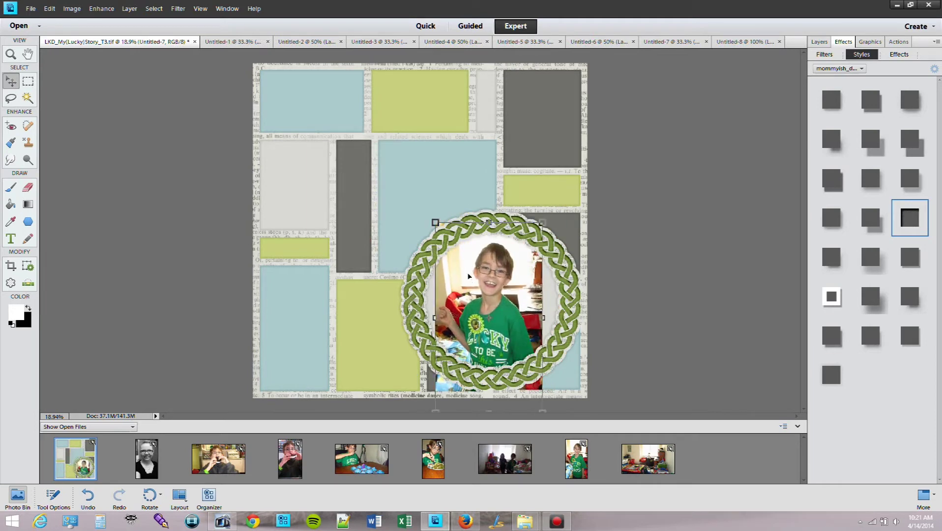
# - Scale the Untitled-7 photo to 139.28% with constrained proportions, reposition it to fill the ring's opening, and commit the transform
pyautogui.moveTo(437, 319); pyautogui.dragTo(421, 318)
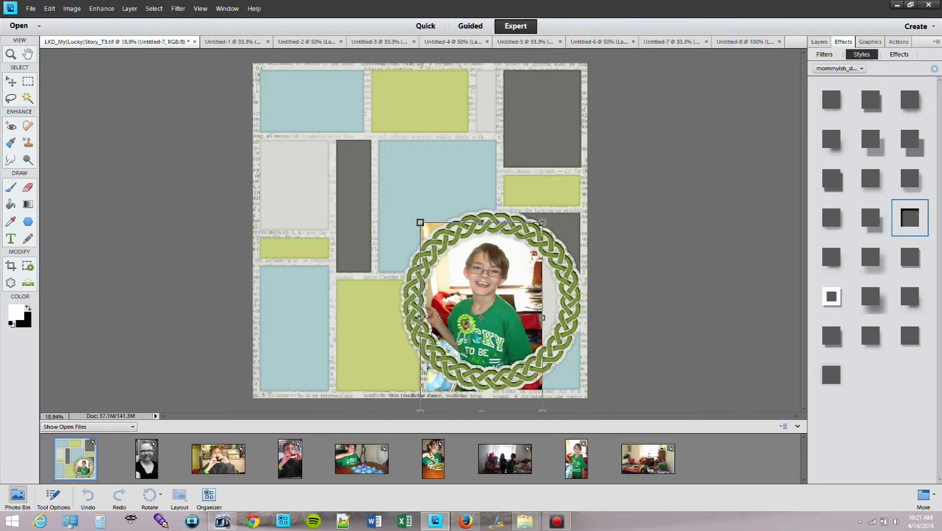
pyautogui.moveTo(541, 319); pyautogui.dragTo(568, 319)
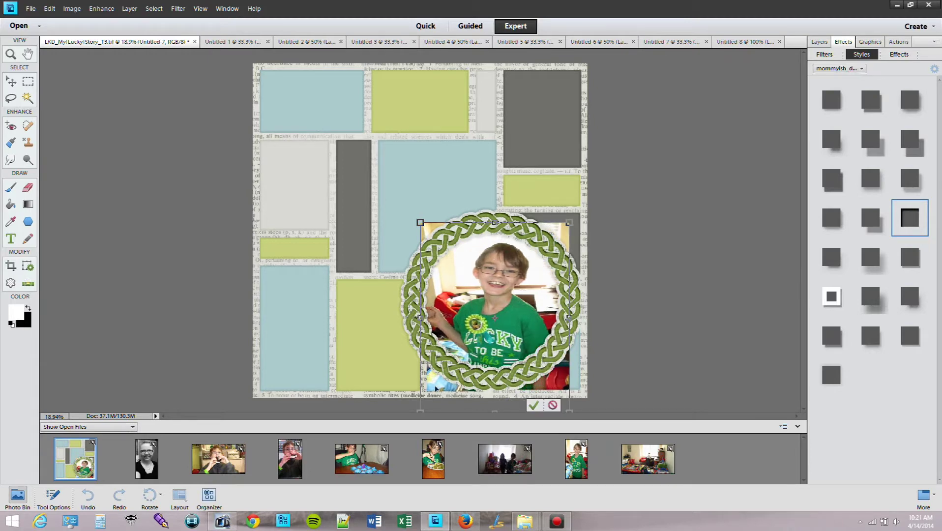
pyautogui.click(61, 498)
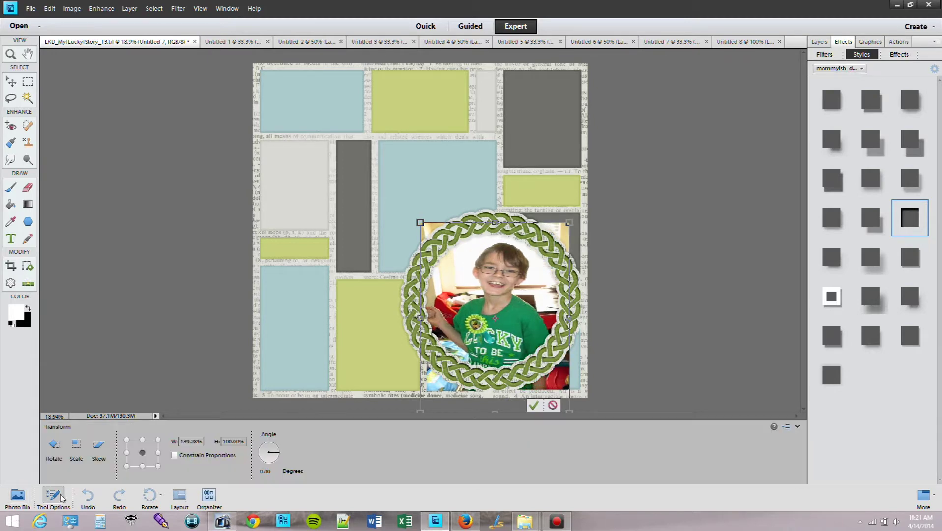
pyautogui.click(189, 455)
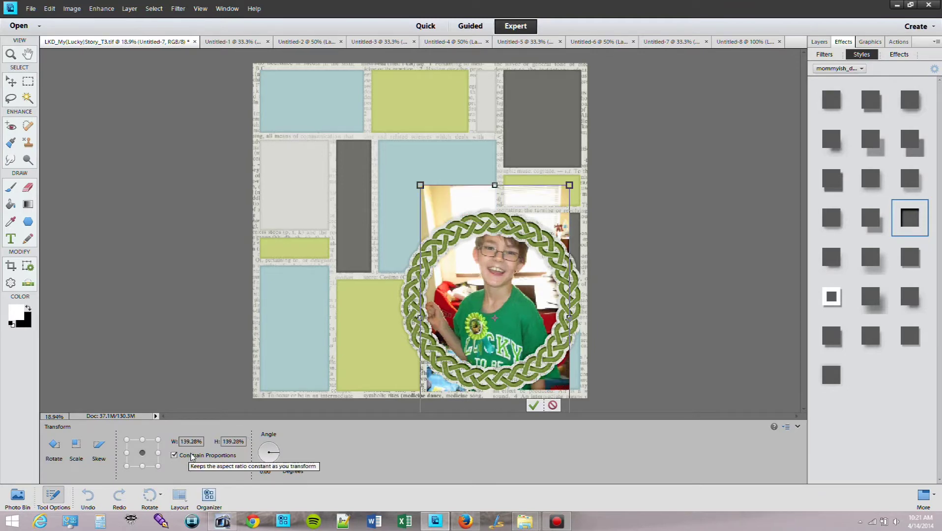
pyautogui.moveTo(518, 300)
pyautogui.mouseDown()
pyautogui.moveTo(514, 321)
pyautogui.moveTo(517, 310)
pyautogui.mouseUp()
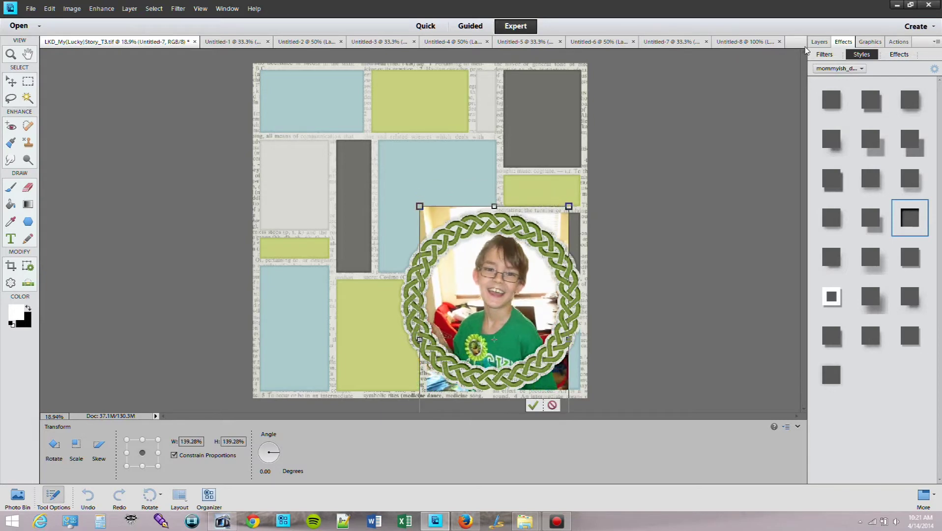
pyautogui.click(820, 42)
pyautogui.click(532, 404)
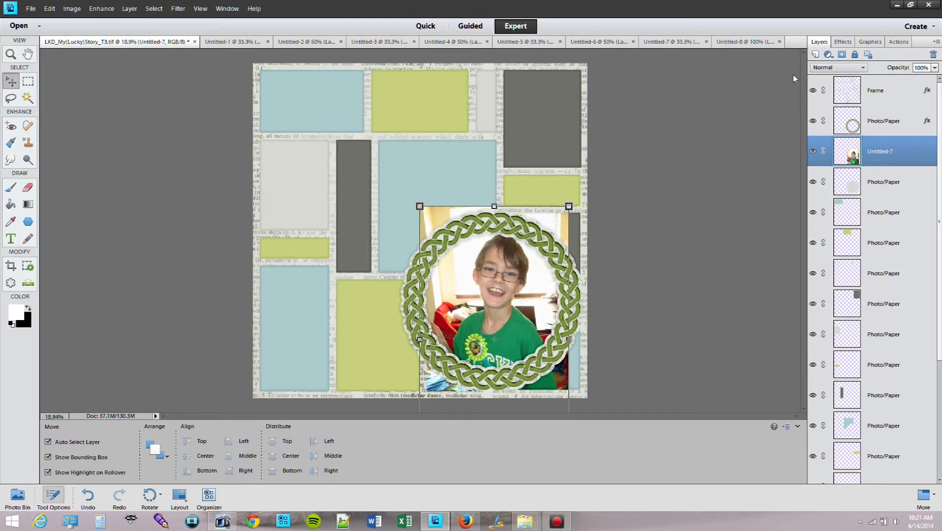
# - Clip the Untitled-7 photo to the round photo spot and merge the clipping mask
pyautogui.keyDown('alt'); pyautogui.click(910, 167); pyautogui.keyUp('alt')
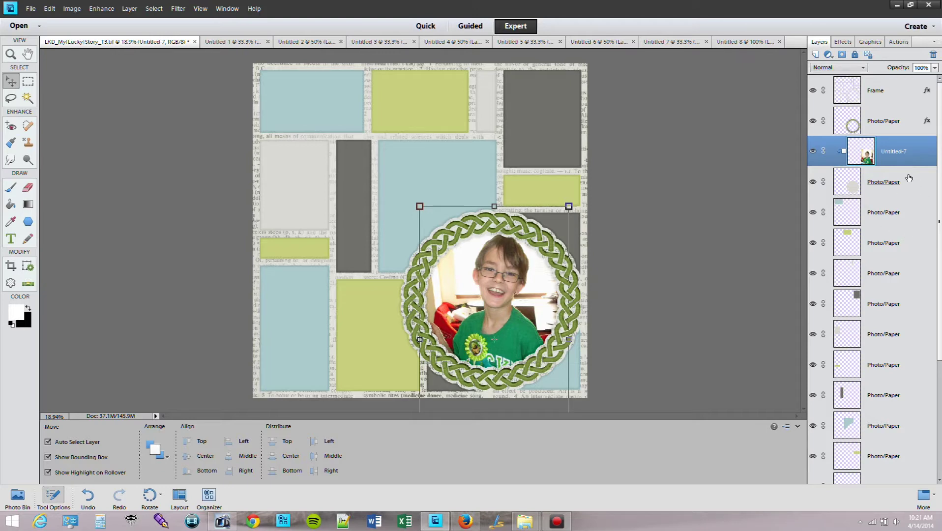
pyautogui.rightClick(908, 177)
pyautogui.click(901, 343)
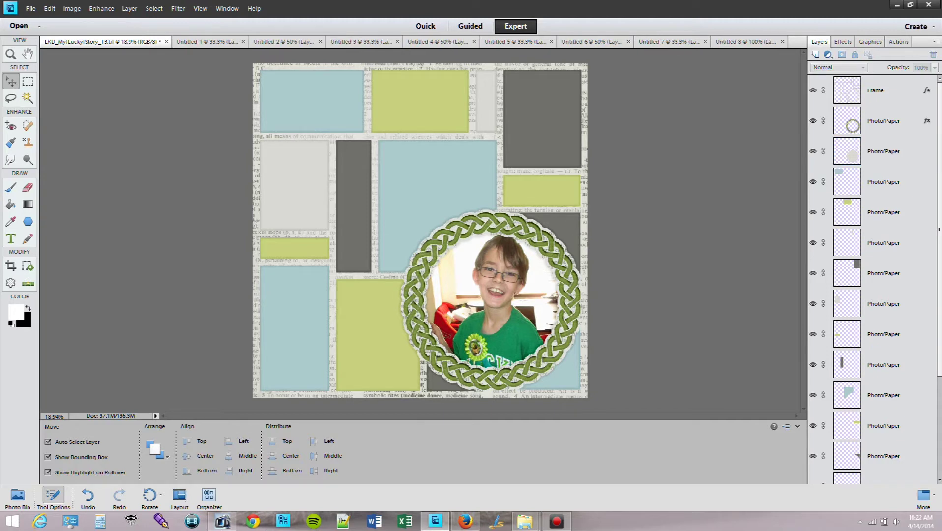
# - Fit the Untitled-8 bedroom photo over the small green rectangle above the ring, clip it to that spot and merge the clipping mask
pyautogui.click(18, 496)
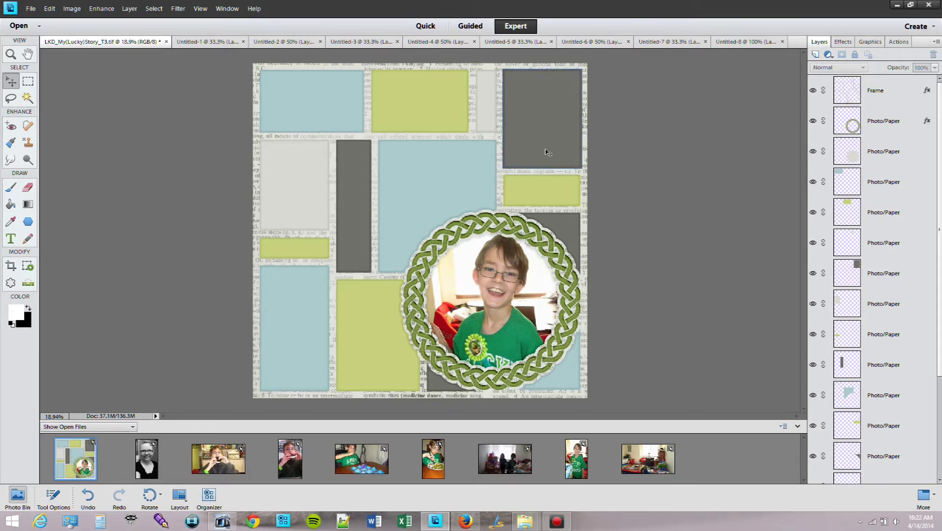
pyautogui.moveTo(558, 191)
pyautogui.mouseDown()
pyautogui.moveTo(428, 241)
pyautogui.moveTo(553, 185)
pyautogui.mouseUp()
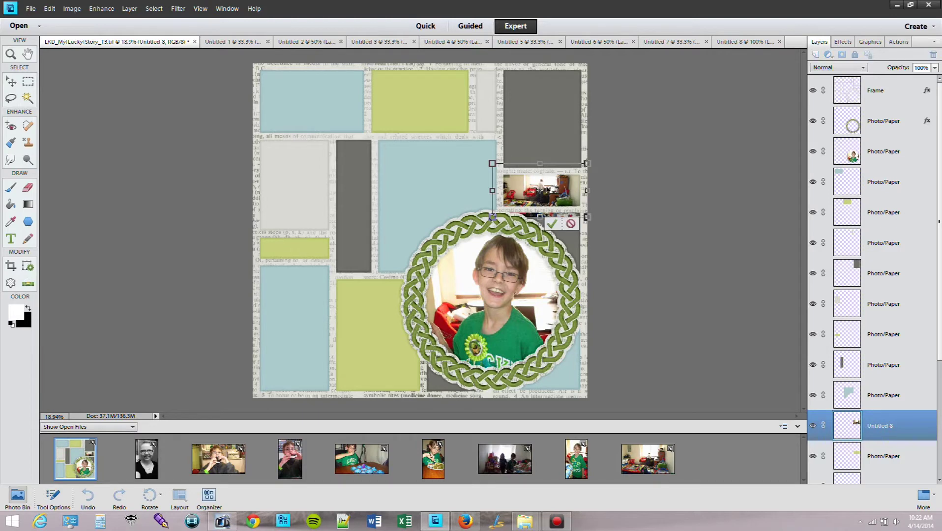
pyautogui.click(552, 224)
pyautogui.rightClick(903, 439)
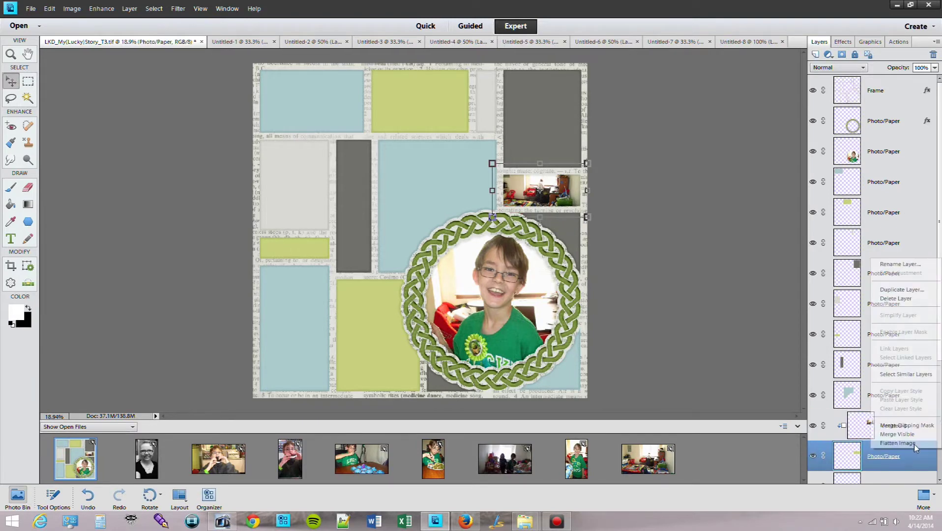
pyautogui.click(917, 432)
# - Close the placed Untitled-8 and Untitled-7 photo documents without saving changes
pyautogui.rightClick(642, 473)
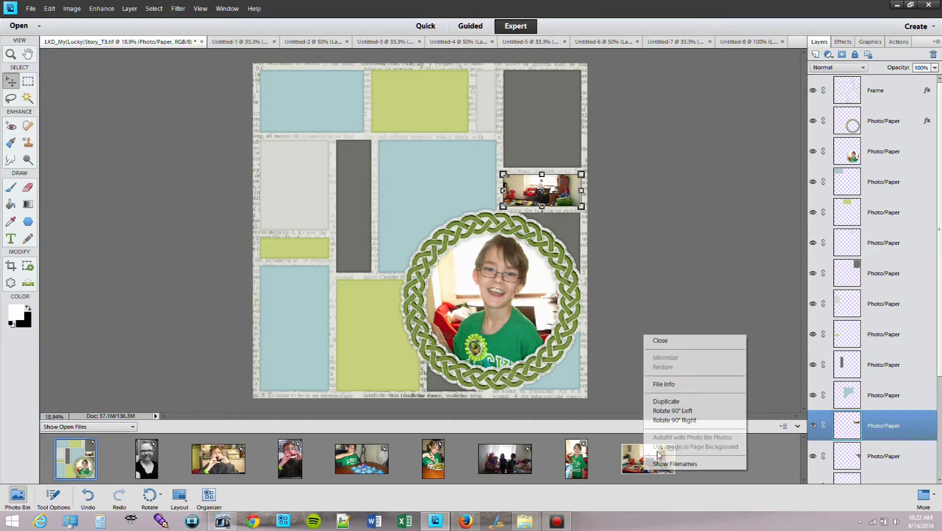
pyautogui.click(673, 342)
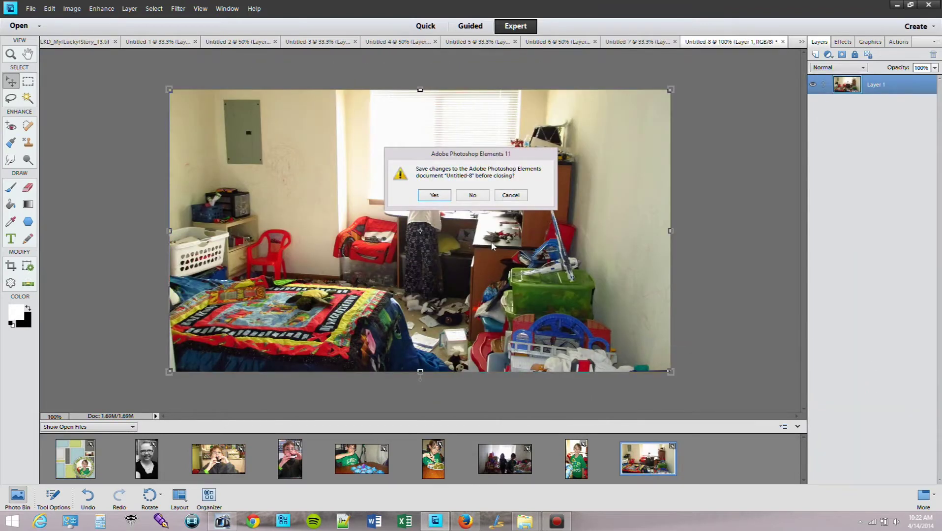
pyautogui.click(472, 195)
pyautogui.click(542, 121)
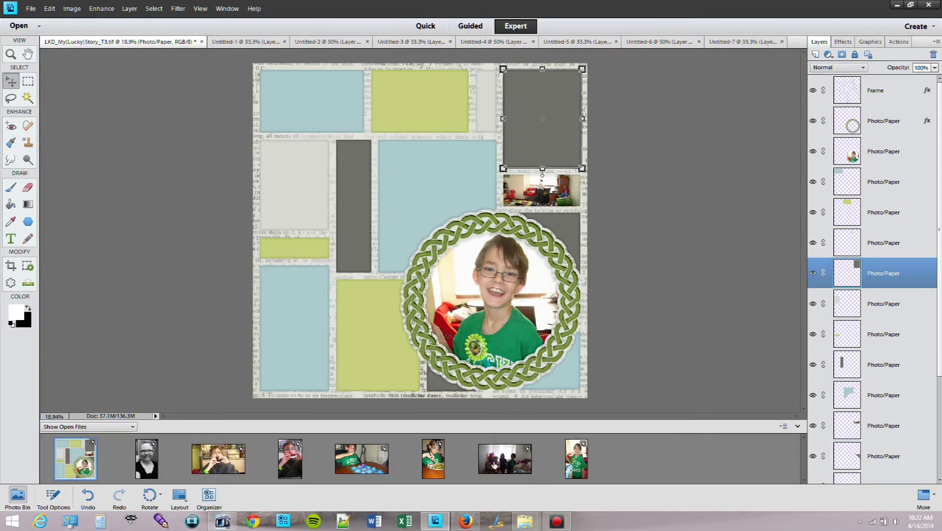
pyautogui.rightClick(576, 466)
pyautogui.click(598, 337)
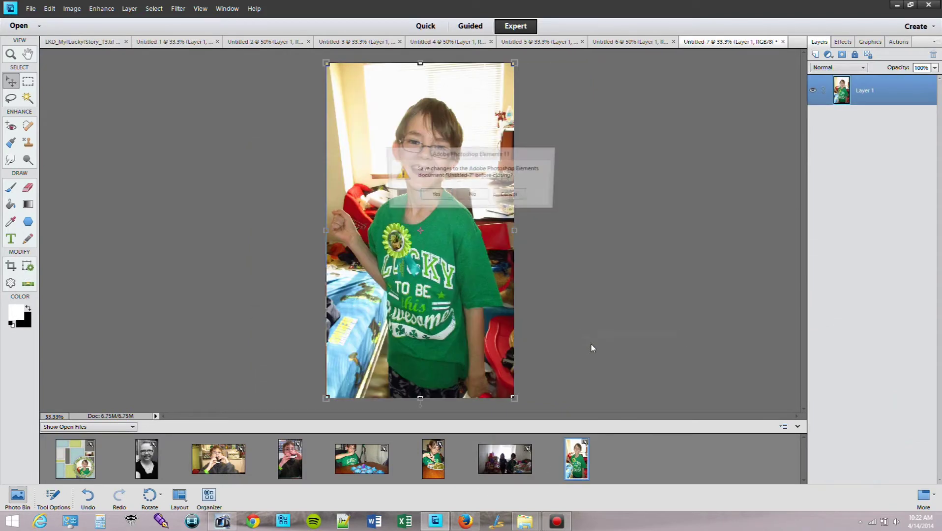
pyautogui.click(479, 198)
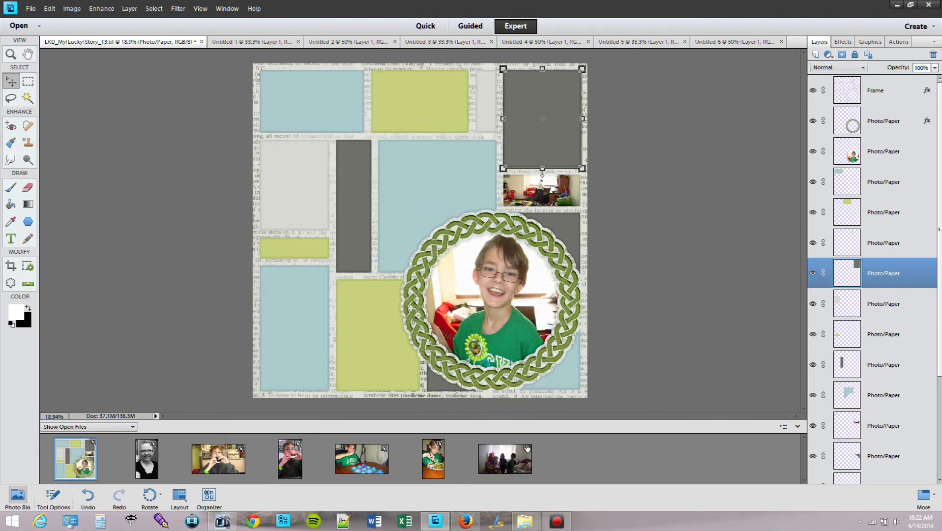
# - Place the Untitled-4 cupcake photo above the large green rectangle beside the ring and enlarge it to cover the spot
pyautogui.scroll(-3, 899, 401)
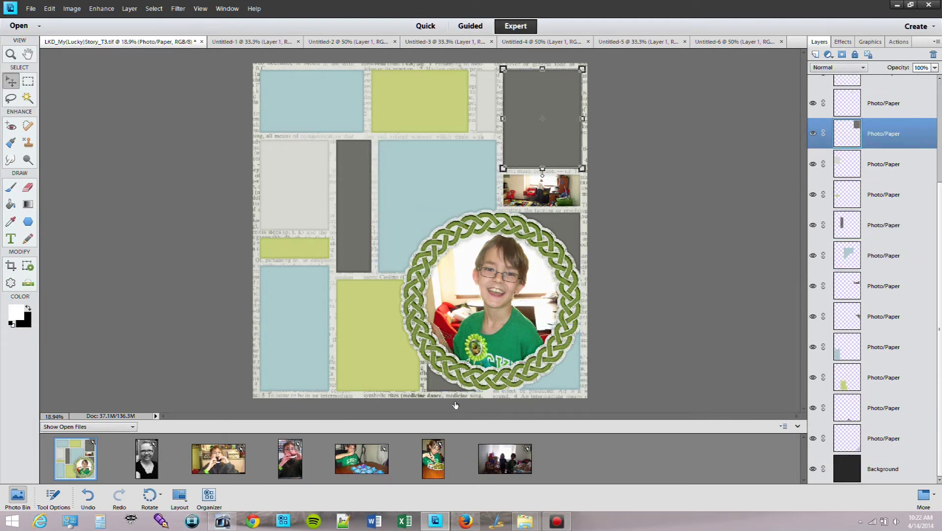
pyautogui.click(397, 378)
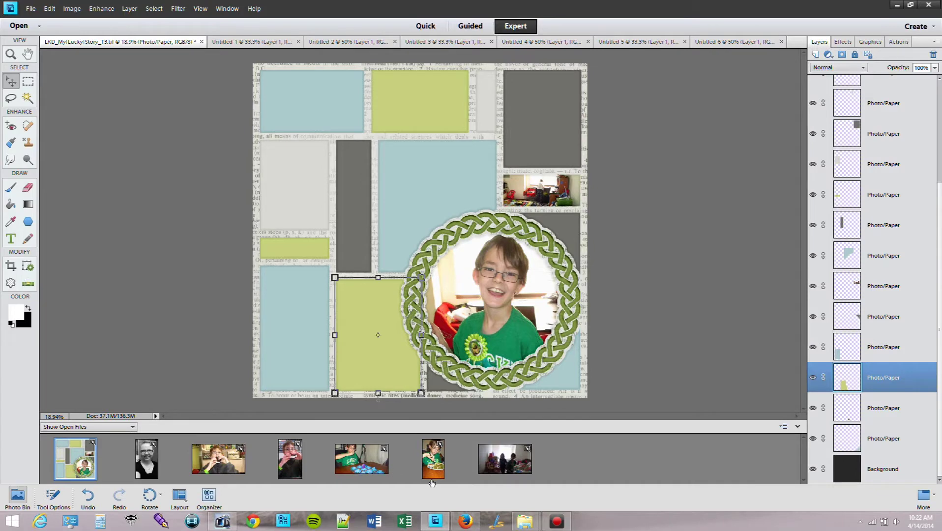
pyautogui.moveTo(367, 473); pyautogui.dragTo(375, 272)
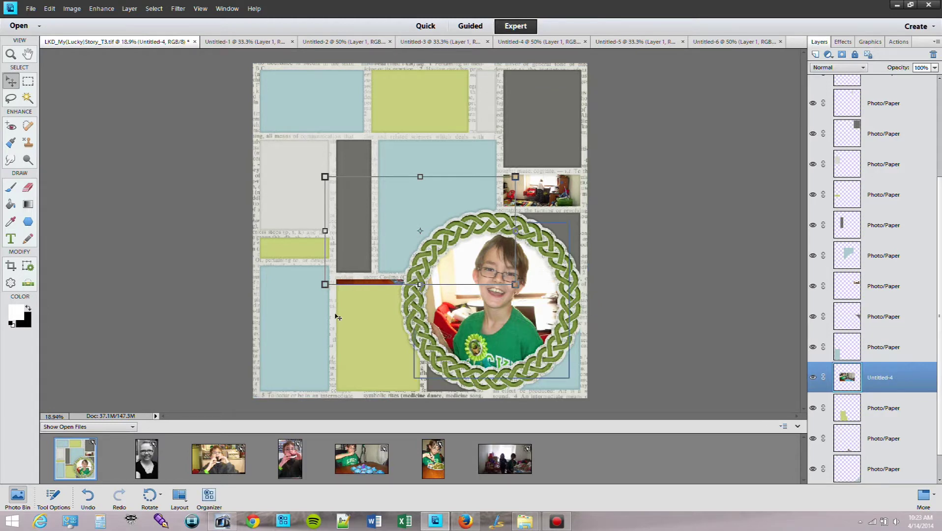
pyautogui.click(325, 285)
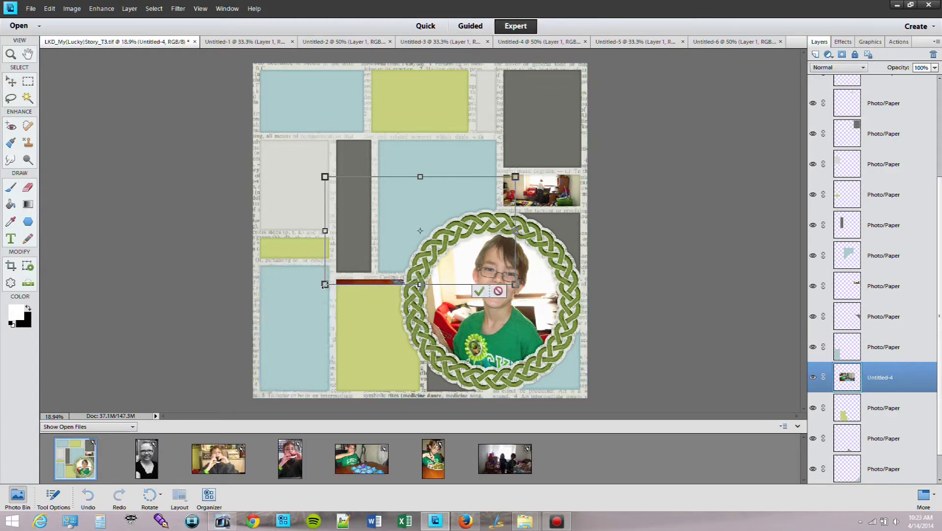
pyautogui.moveTo(444, 198); pyautogui.dragTo(421, 298)
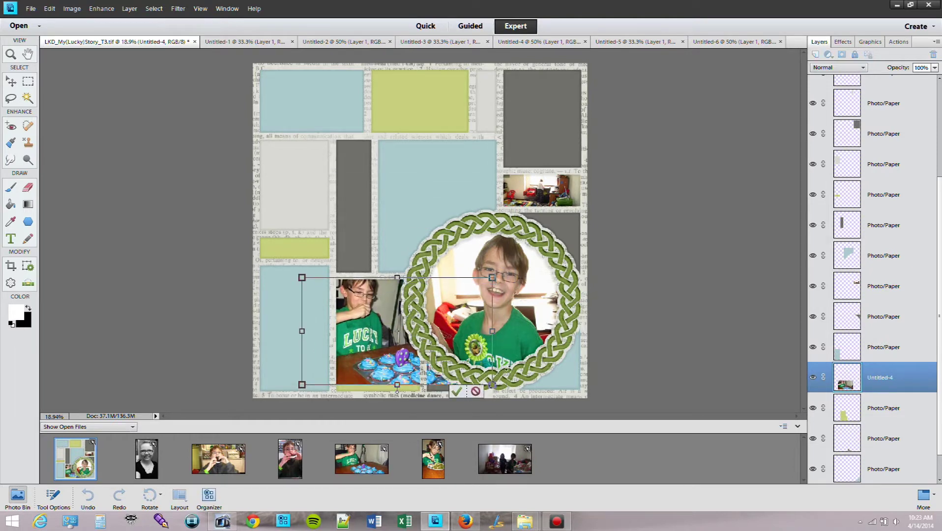
pyautogui.moveTo(492, 384); pyautogui.dragTo(511, 397)
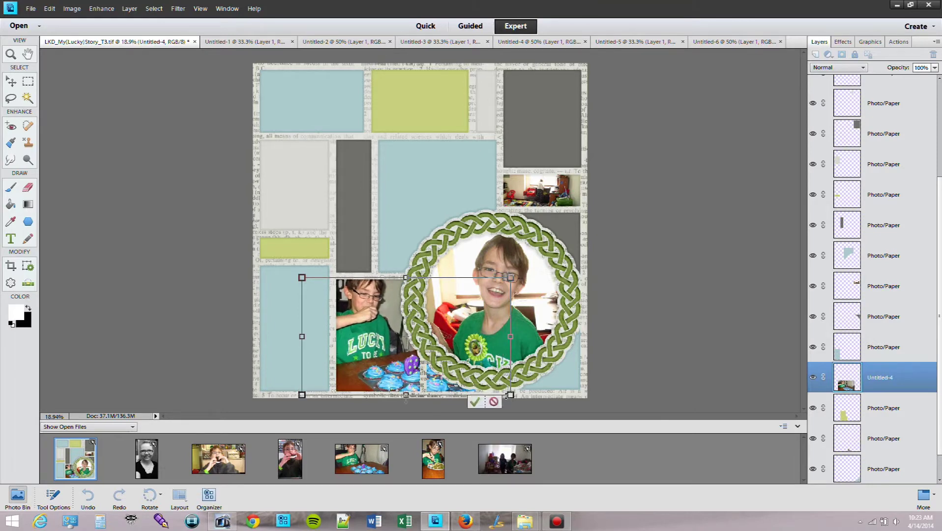
pyautogui.click(474, 403)
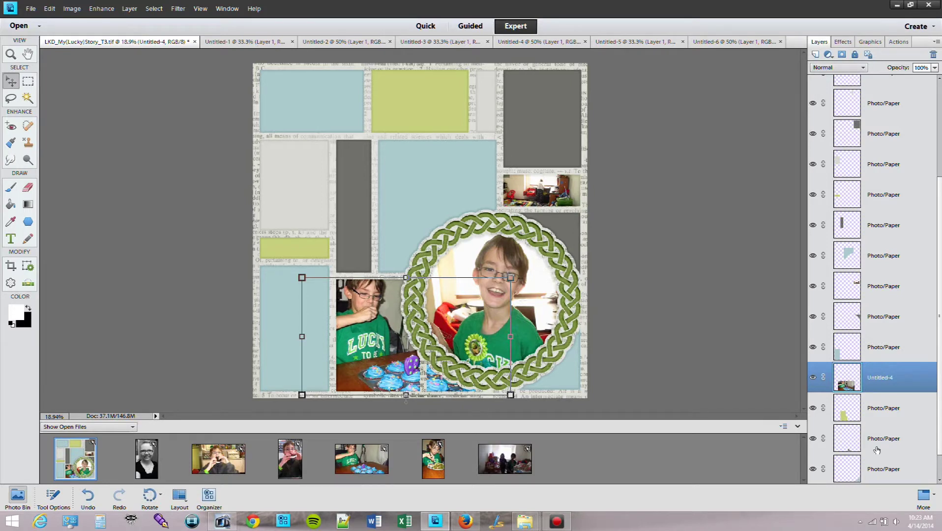
# - Clip the Untitled-4 photo to the large green rectangle and merge the clipping mask
pyautogui.keyDown('alt'); pyautogui.click(919, 393); pyautogui.keyUp('alt')
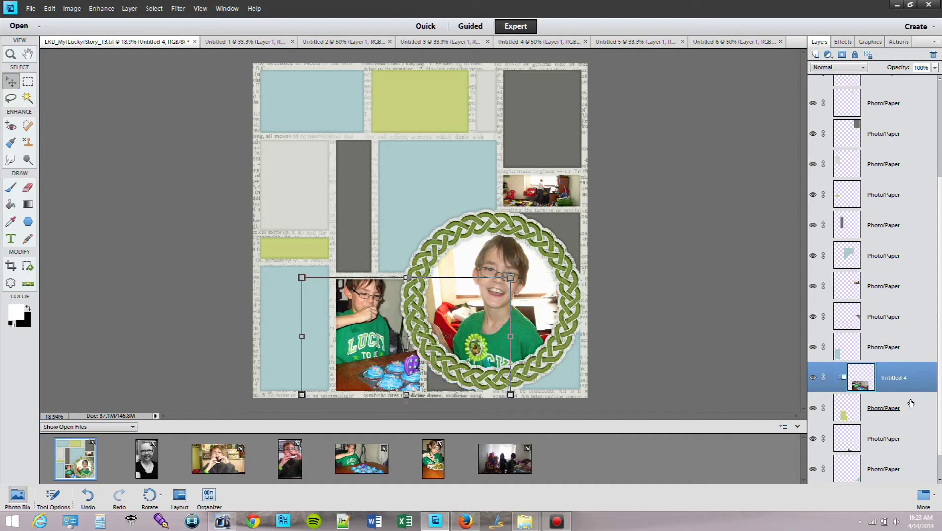
pyautogui.rightClick(911, 403)
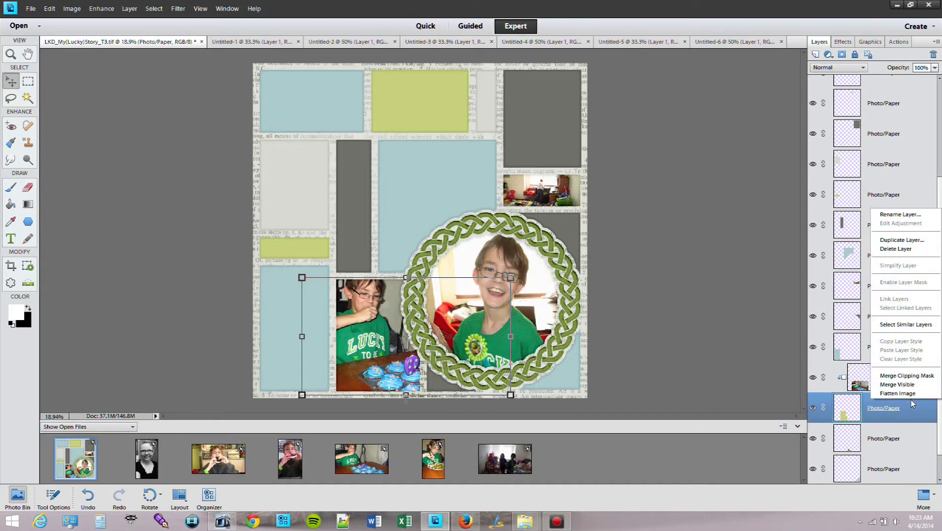
pyautogui.click(905, 414)
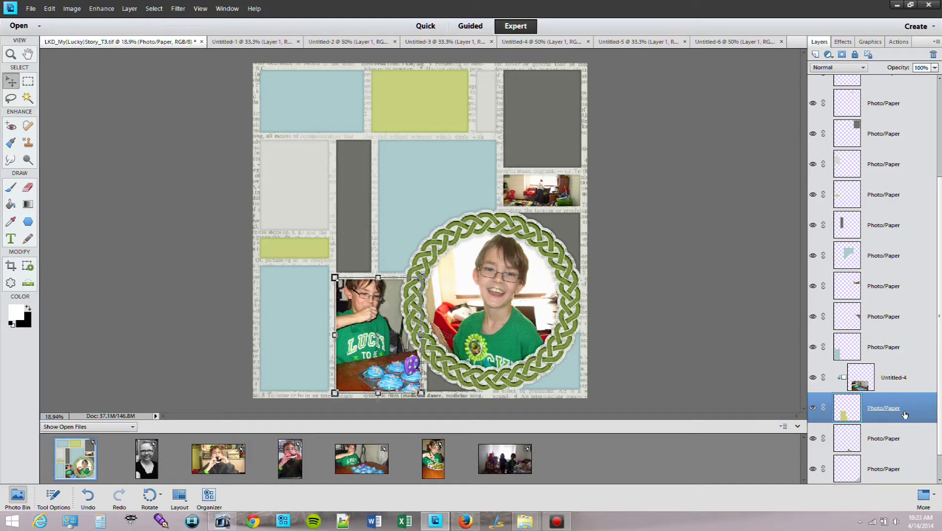
pyautogui.rightClick(907, 416)
pyautogui.click(892, 389)
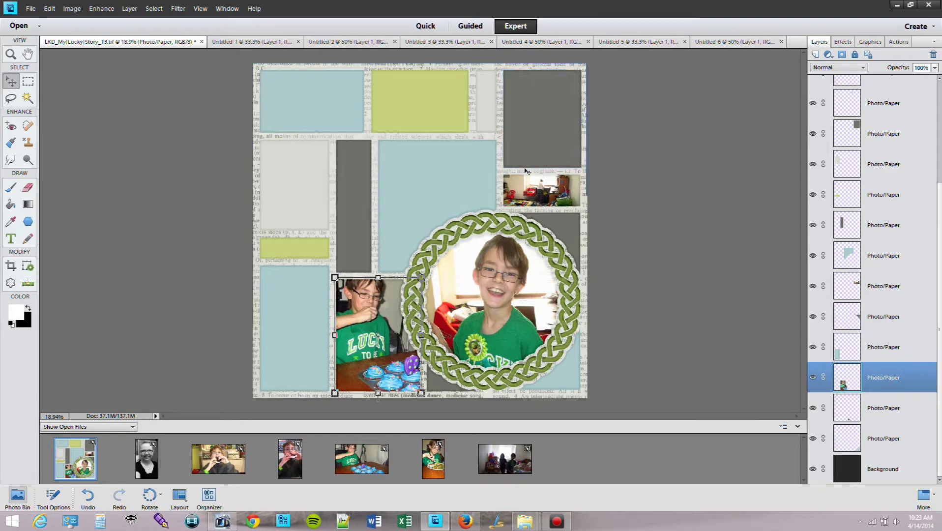
# - Fit the Untitled-5 photo over the dark gray rectangle in the page's upper-right corner and merge it into that spot as a clipping mask
pyautogui.click(545, 138)
pyautogui.moveTo(432, 465); pyautogui.dragTo(523, 210)
pyautogui.moveTo(416, 197); pyautogui.dragTo(539, 143)
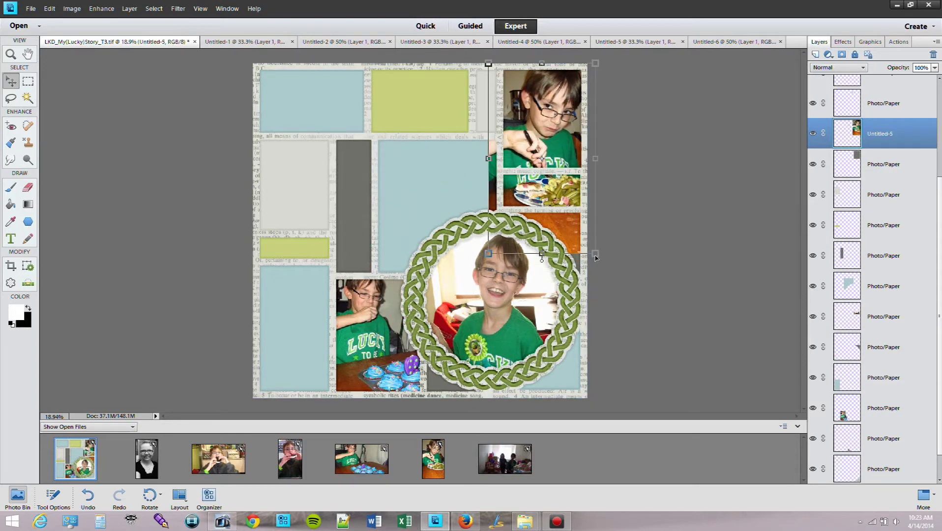
pyautogui.click(595, 254)
pyautogui.moveTo(595, 254); pyautogui.dragTo(567, 203)
pyautogui.moveTo(541, 132); pyautogui.dragTo(553, 133)
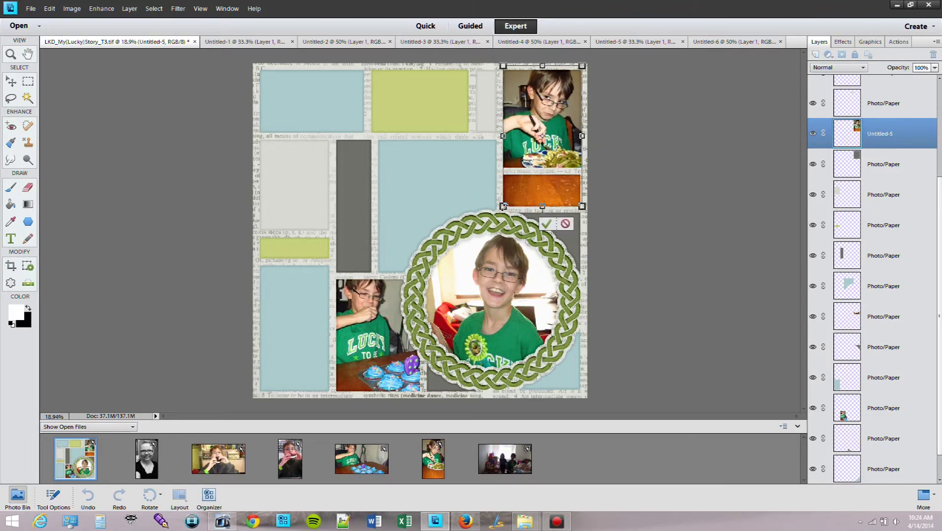
pyautogui.moveTo(502, 206); pyautogui.dragTo(501, 208)
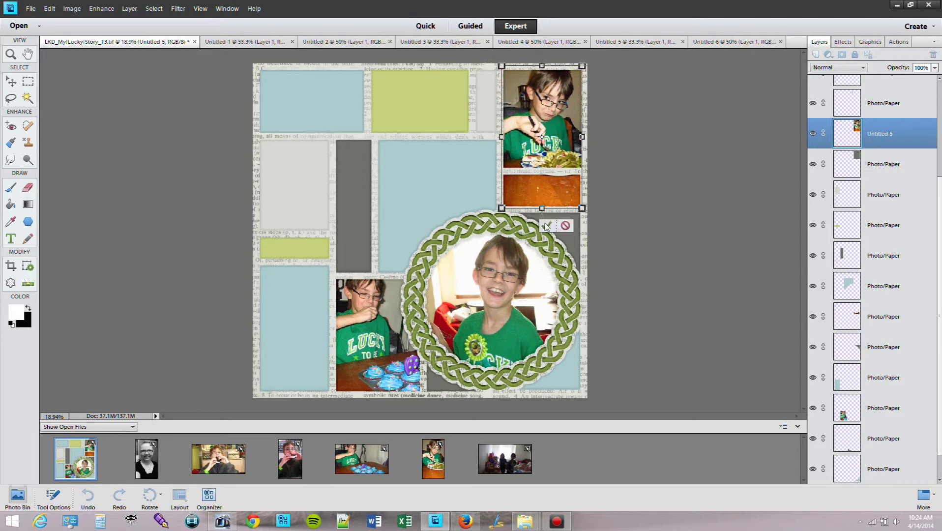
pyautogui.click(546, 227)
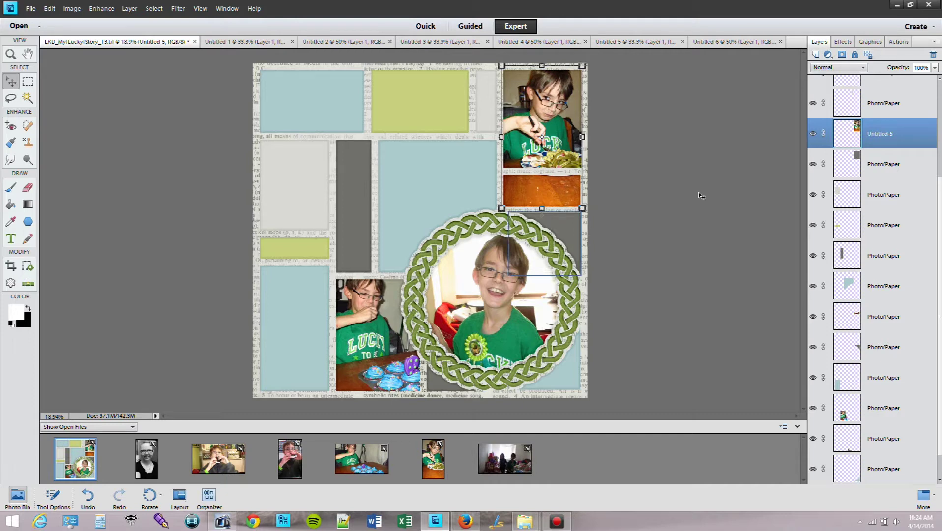
pyautogui.keyDown('alt'); pyautogui.click(914, 148); pyautogui.keyUp('alt')
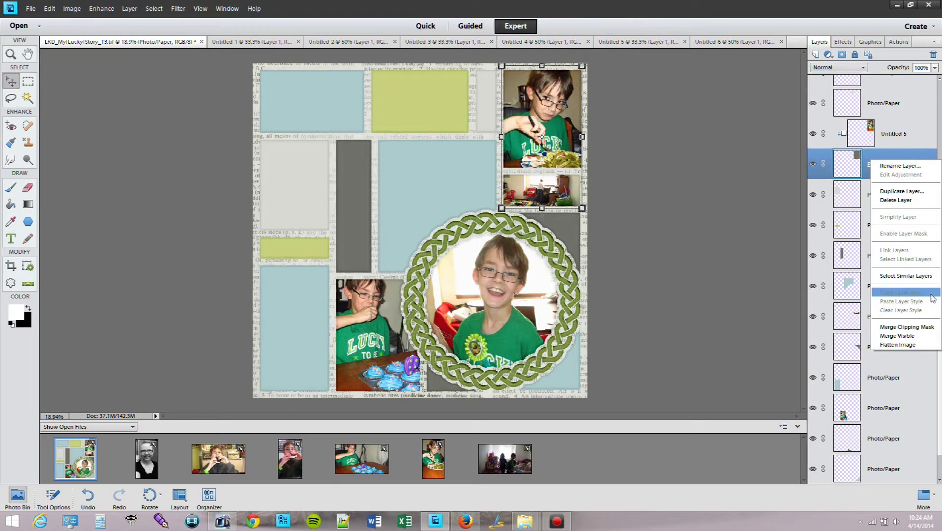
pyautogui.click(921, 327)
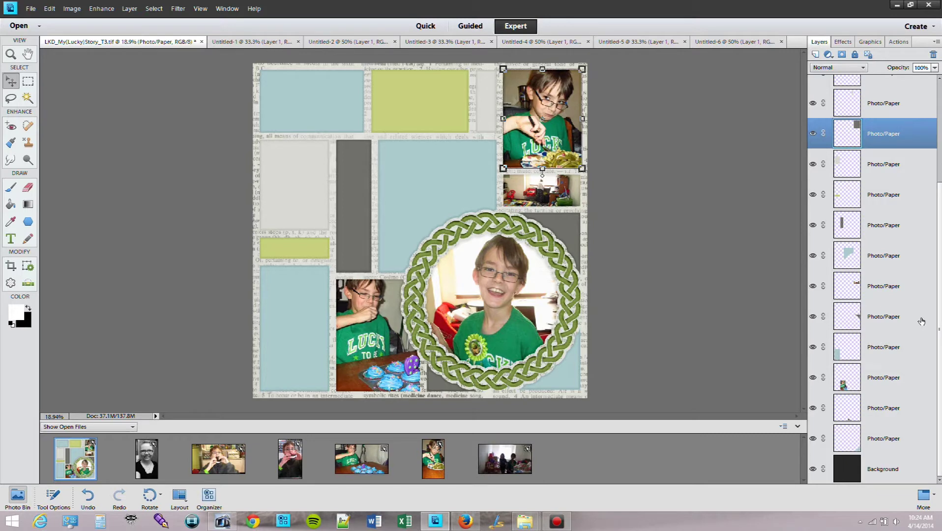
# - Place the Untitled-6 photo above the large blue rectangle in the page's center and enlarge it to cover the spot with both children showing
pyautogui.click(458, 149)
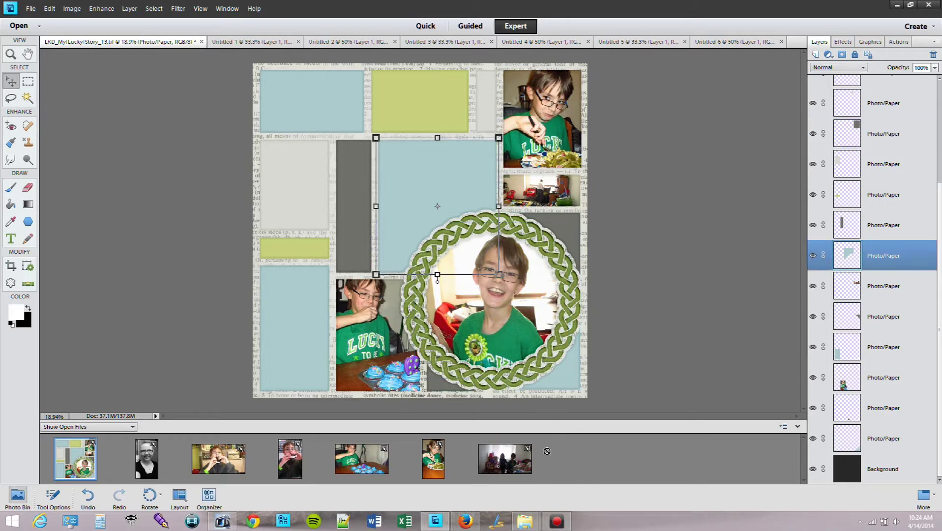
pyautogui.moveTo(522, 472); pyautogui.dragTo(426, 220)
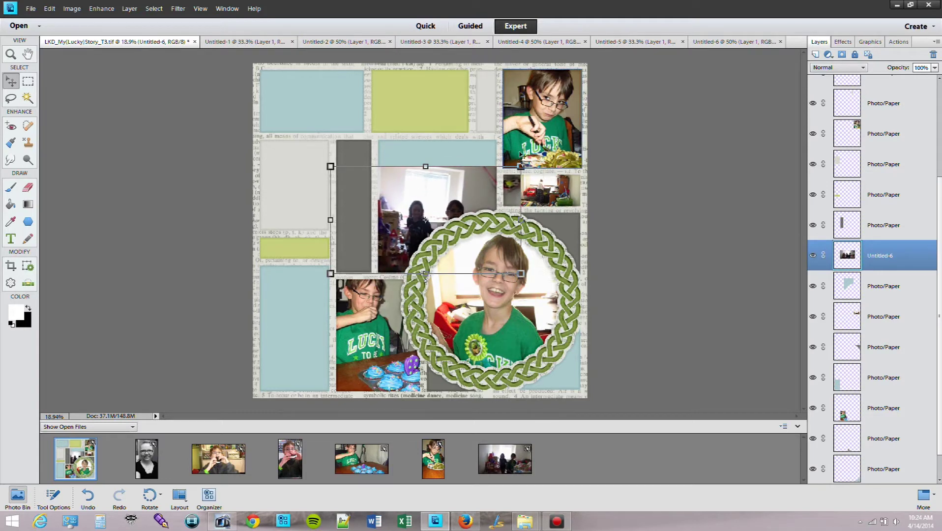
pyautogui.moveTo(521, 166); pyautogui.dragTo(578, 135)
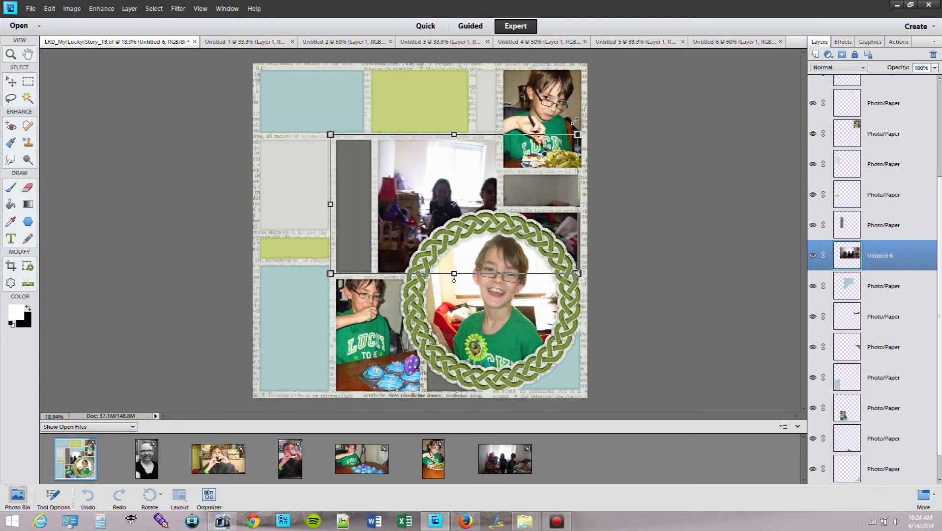
pyautogui.moveTo(465, 166); pyautogui.dragTo(426, 166)
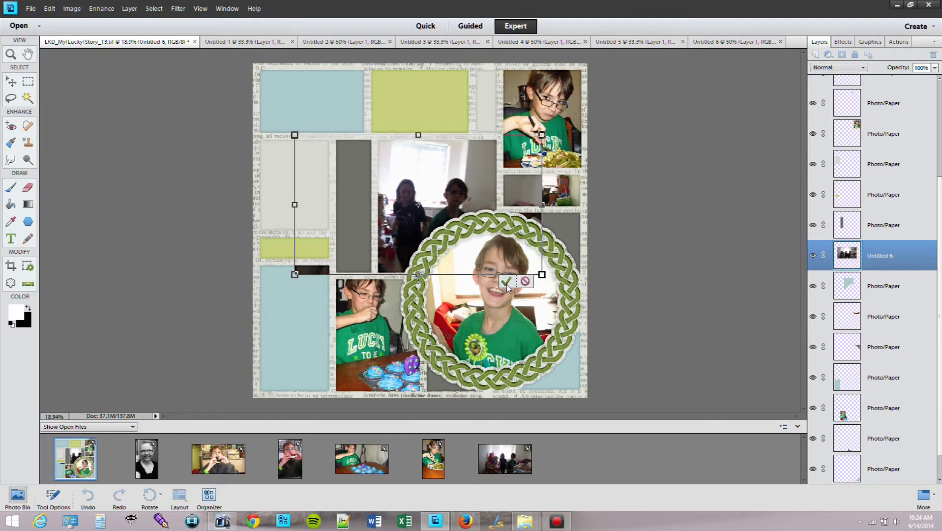
pyautogui.click(506, 283)
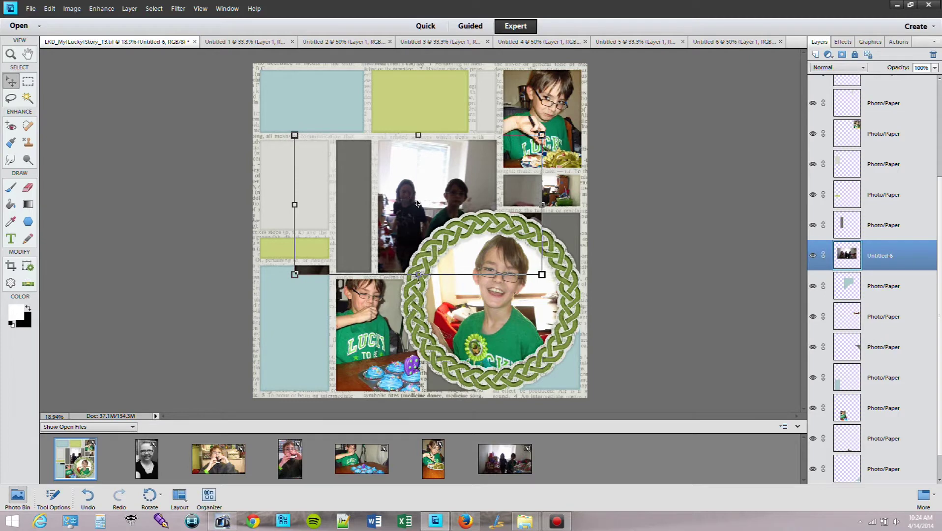
# - Clip the Untitled-6 photo to the large central blue rectangle and merge the clipping mask
pyautogui.hotkey('ctrl', 'g')
pyautogui.rightClick(907, 283)
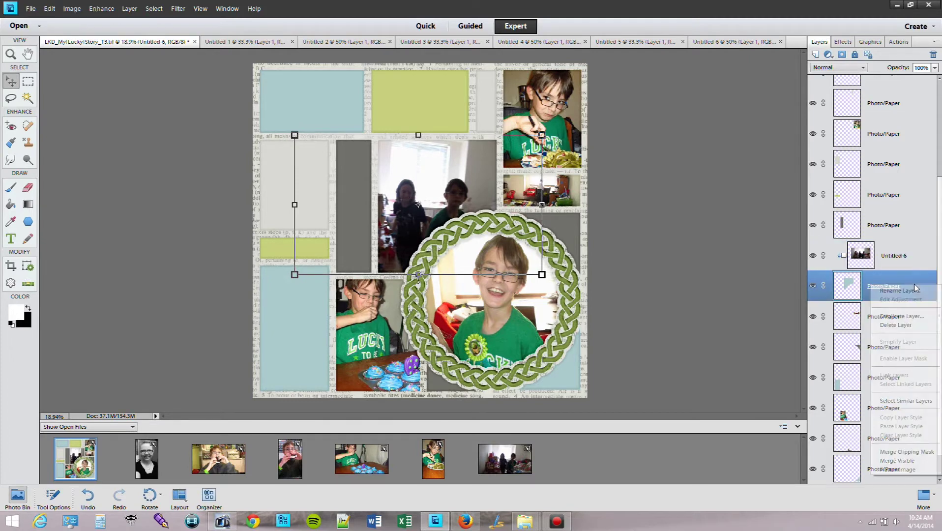
pyautogui.click(911, 452)
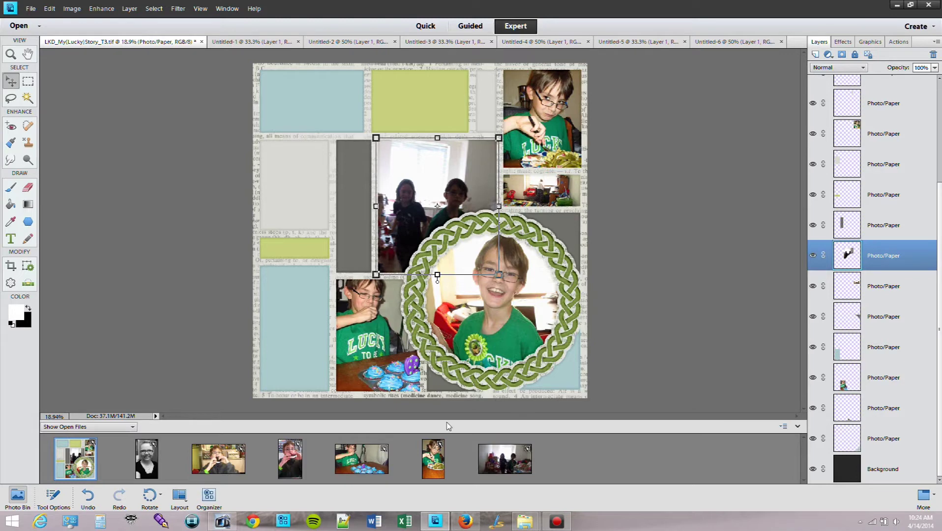
# - Fit the black-and-white Untitled-1 portrait over the tall blue rectangle in the page's lower-left corner and merge it into that spot as a clipping mask
pyautogui.moveTo(310, 352); pyautogui.dragTo(309, 362)
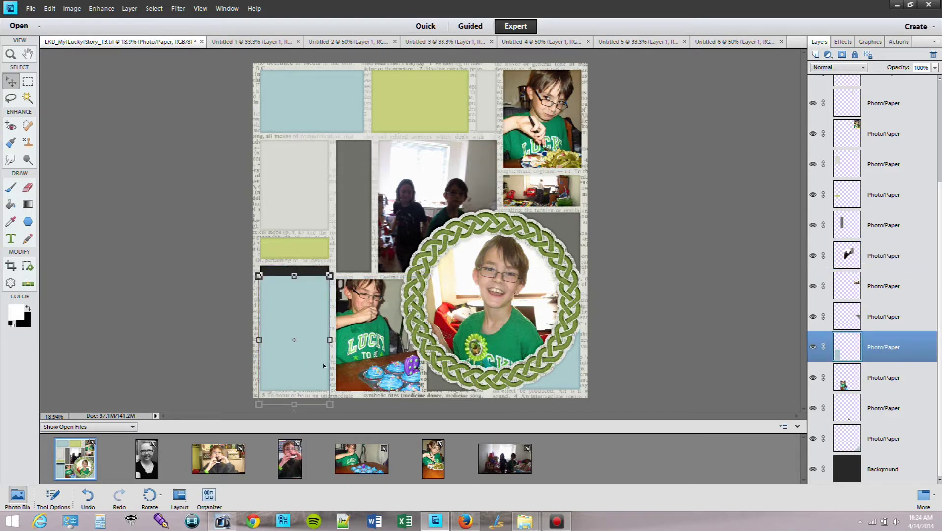
pyautogui.hotkey('ctrl', 'z')
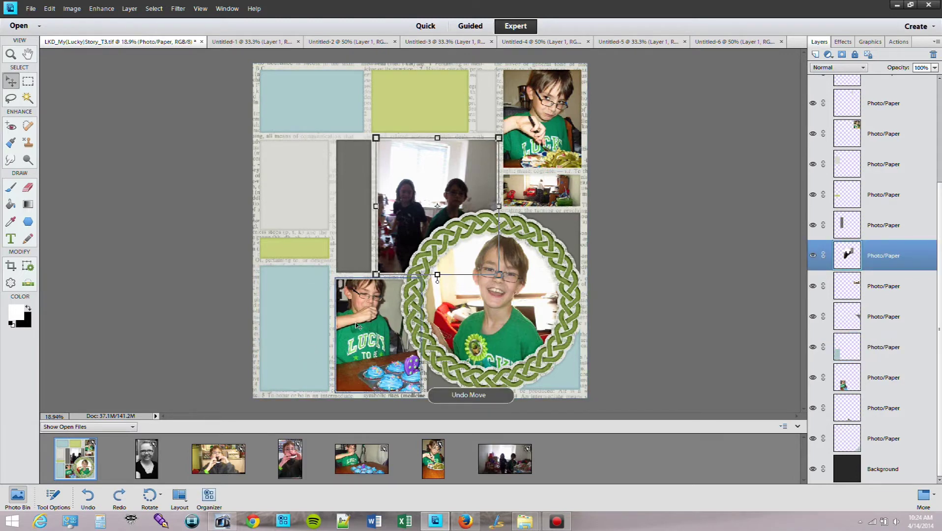
pyautogui.click(294, 335)
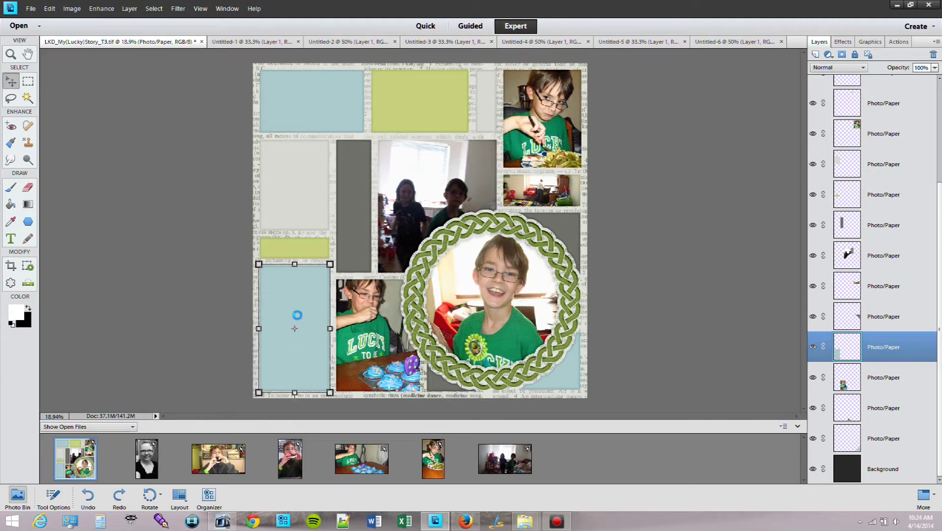
pyautogui.moveTo(399, 190); pyautogui.dragTo(277, 268)
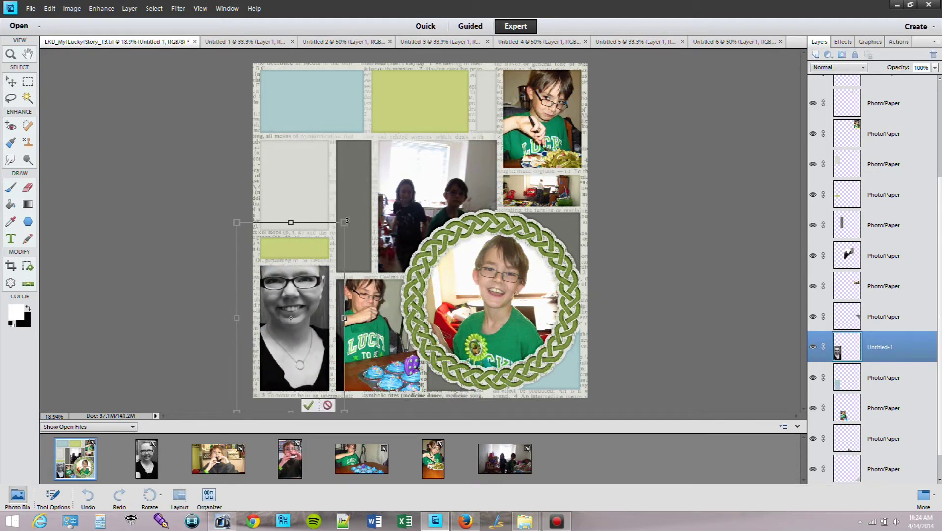
pyautogui.moveTo(347, 220); pyautogui.dragTo(311, 275)
pyautogui.moveTo(273, 332); pyautogui.dragTo(289, 315)
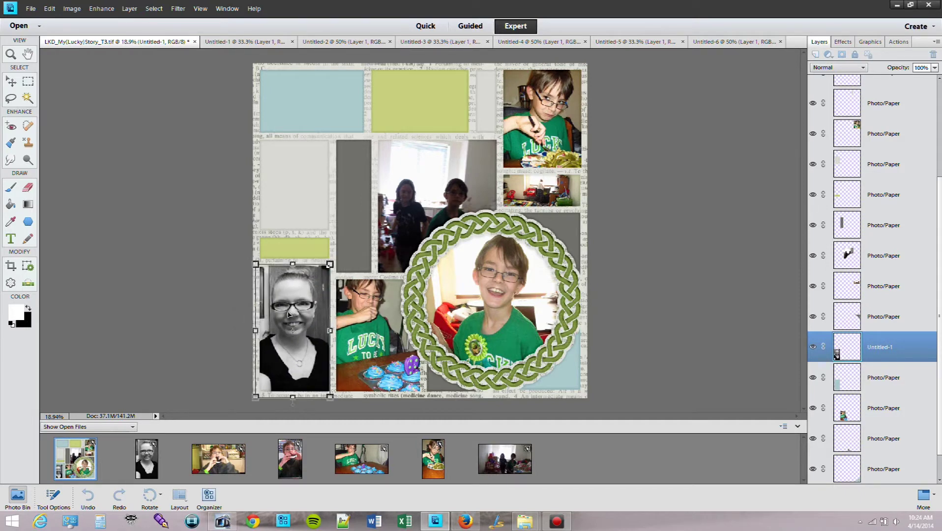
pyautogui.hotkey('shift', 'Right')
pyautogui.hotkey('shift', 'Right')
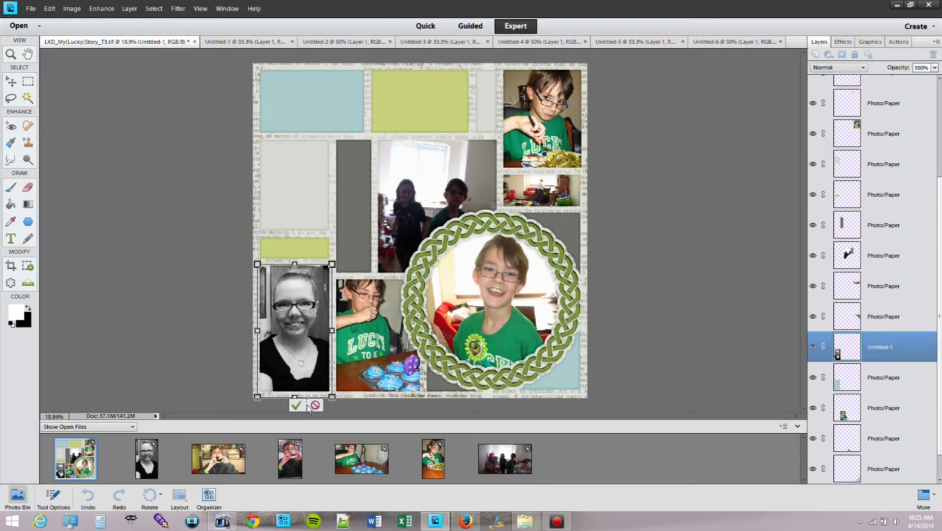
pyautogui.click(296, 405)
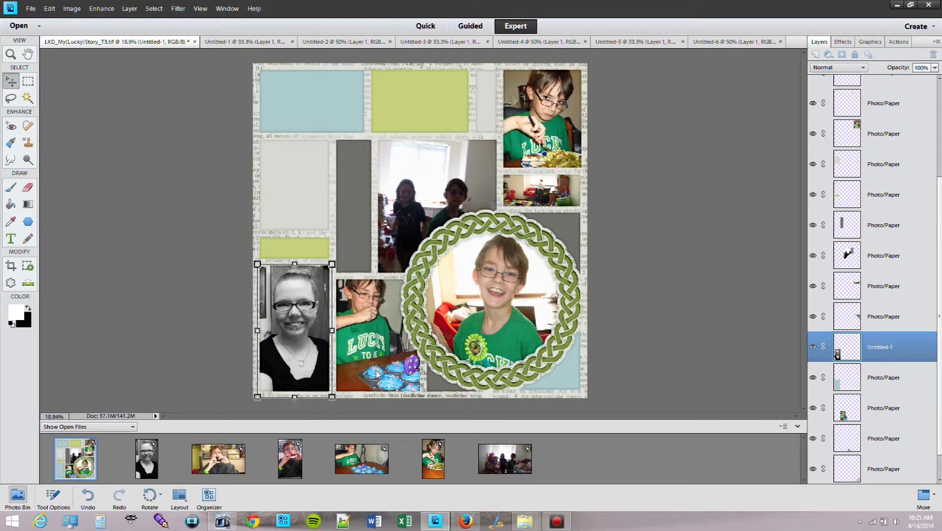
pyautogui.rightClick(927, 364)
pyautogui.click(900, 345)
# - Place the Untitled-2 photo above the blue rectangle in the page's upper-left corner and scale it down with constrained proportions to cover the spot
pyautogui.click(301, 117)
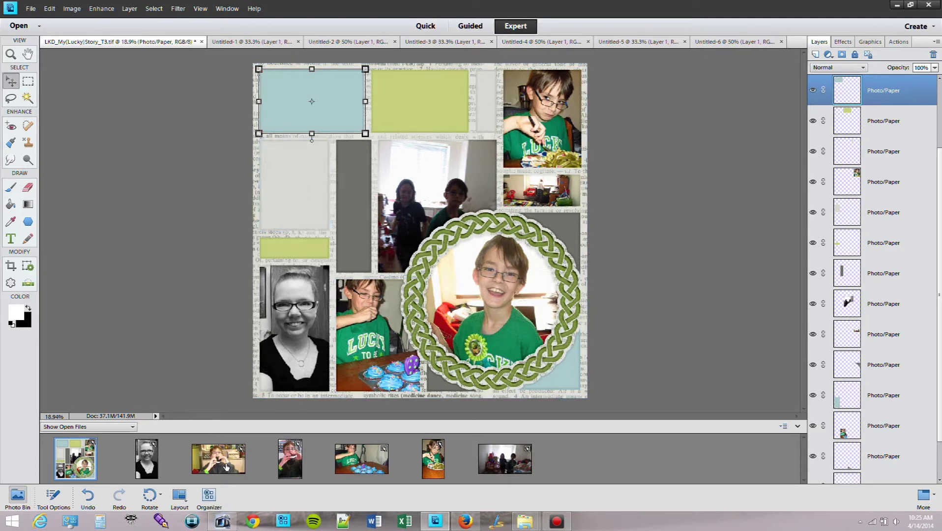
pyautogui.moveTo(224, 466); pyautogui.dragTo(373, 102)
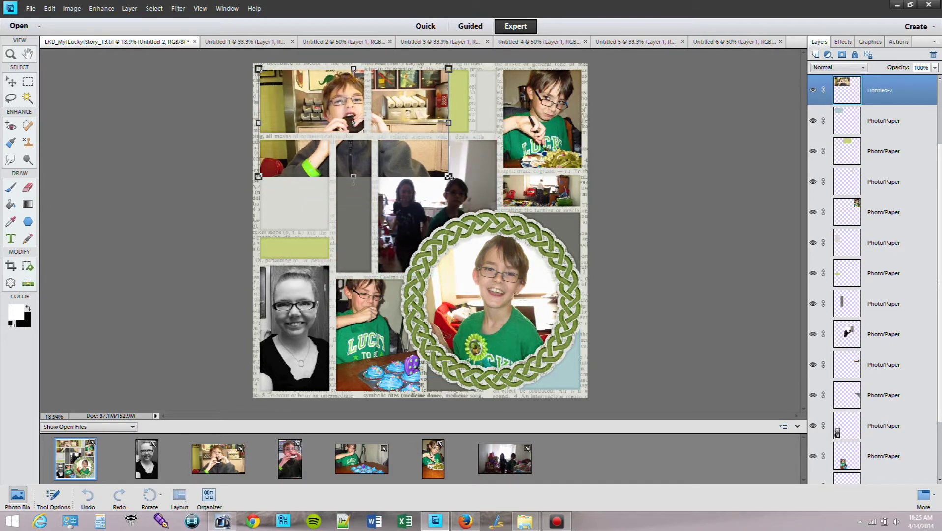
pyautogui.moveTo(449, 177); pyautogui.dragTo(359, 154)
pyautogui.moveTo(339, 106); pyautogui.dragTo(372, 134)
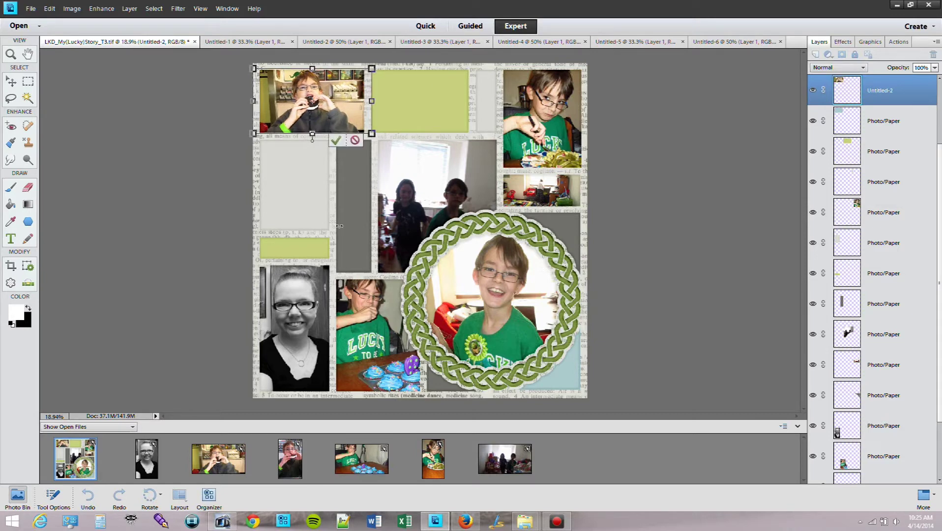
pyautogui.click(53, 496)
pyautogui.click(208, 456)
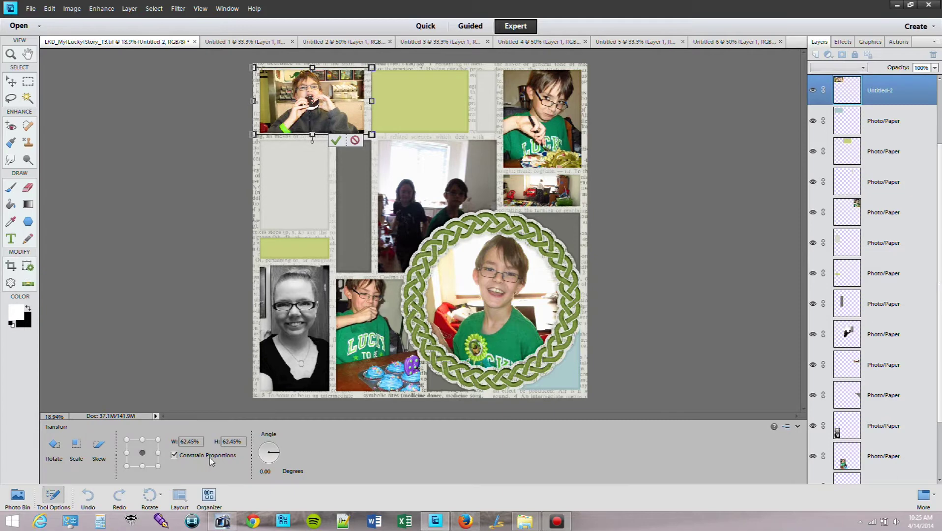
pyautogui.click(337, 142)
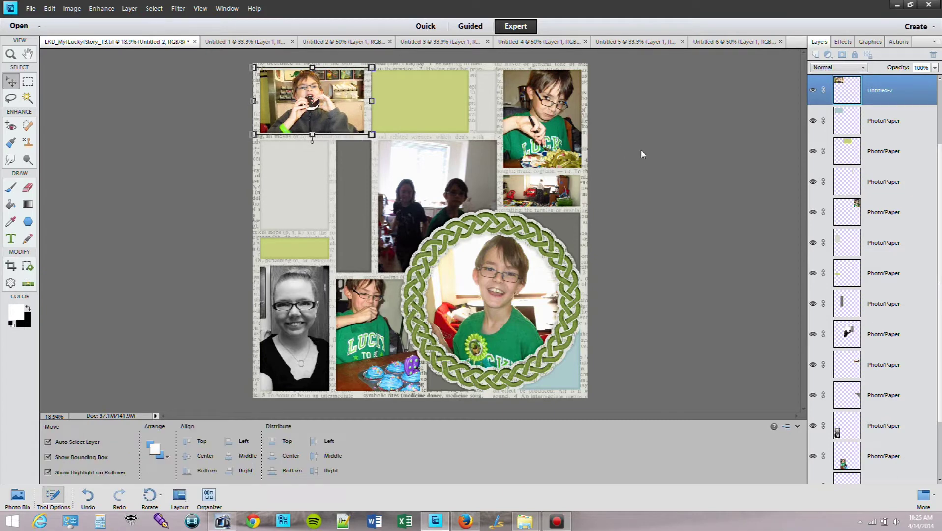
# - Clip the Untitled-2 photo to the upper-left blue rectangle and merge the clipping mask
pyautogui.keyDown('alt'); pyautogui.click(903, 104); pyautogui.keyUp('alt')
pyautogui.rightClick(871, 121)
pyautogui.click(907, 286)
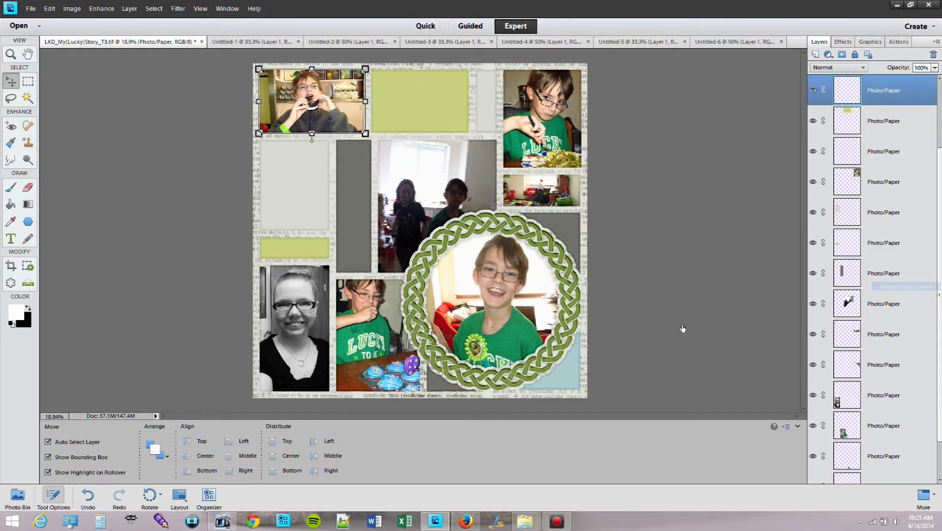
# - Place the Untitled-3 photo above the light gray rectangle at the page's left edge and shrink it to the spot's width
pyautogui.click(315, 204)
pyautogui.click(26, 505)
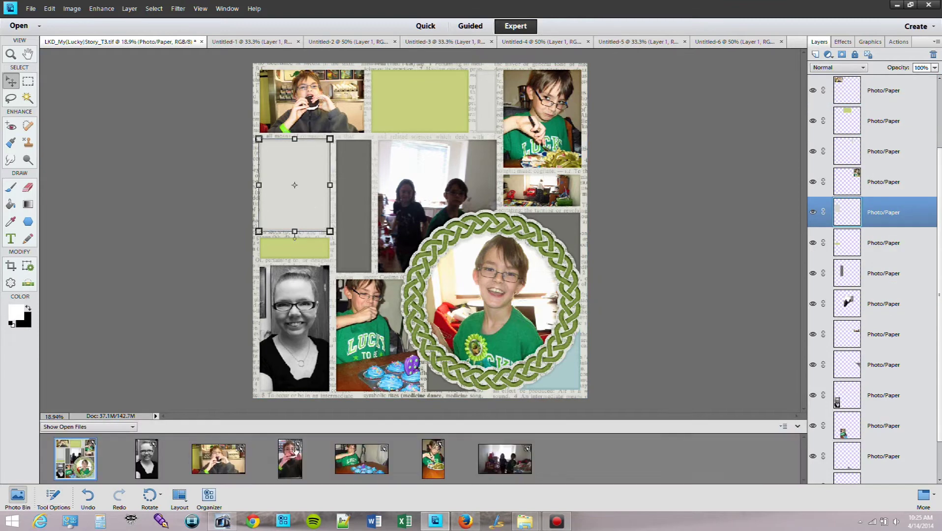
pyautogui.moveTo(292, 474); pyautogui.dragTo(301, 209)
pyautogui.moveTo(369, 329); pyautogui.dragTo(311, 279)
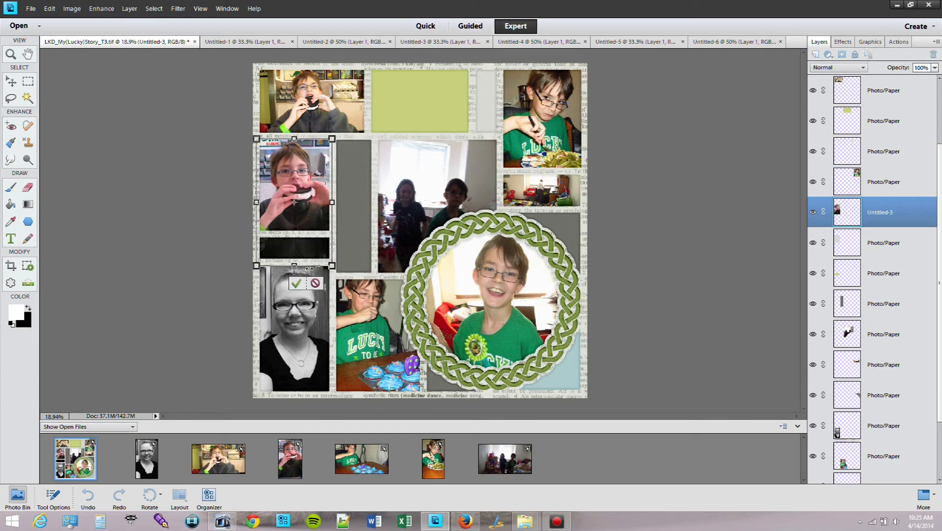
pyautogui.click(296, 285)
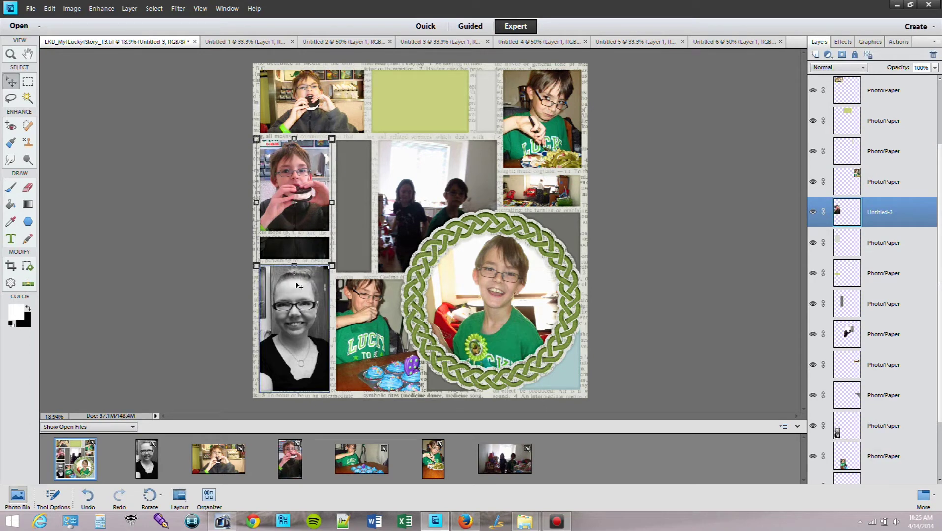
# - Clip the Untitled-3 photo to the light gray rectangle and merge the clipping mask
pyautogui.keyDown('alt'); pyautogui.click(904, 227); pyautogui.keyUp('alt')
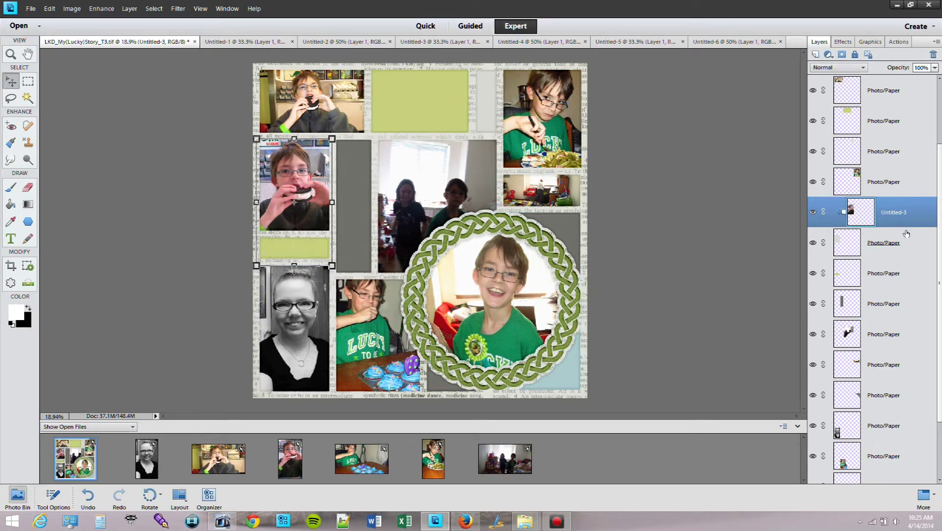
pyautogui.rightClick(907, 235)
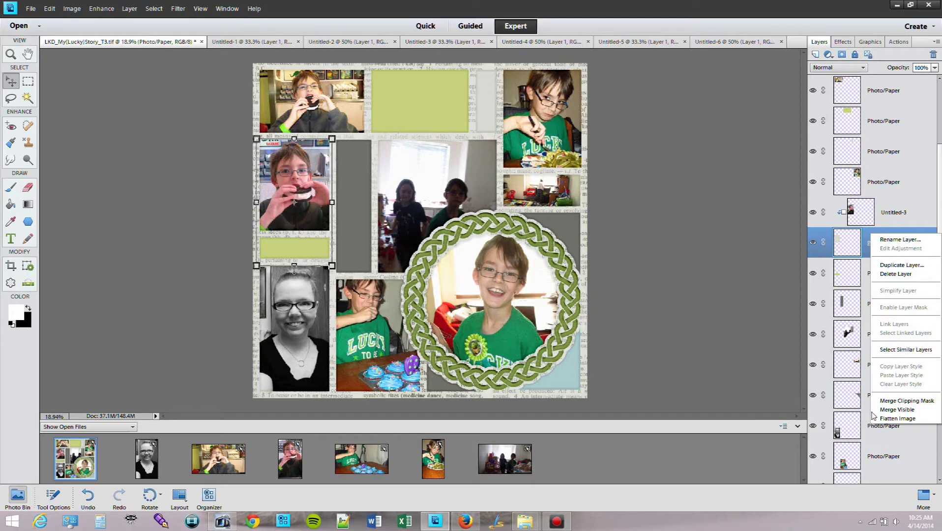
pyautogui.click(904, 400)
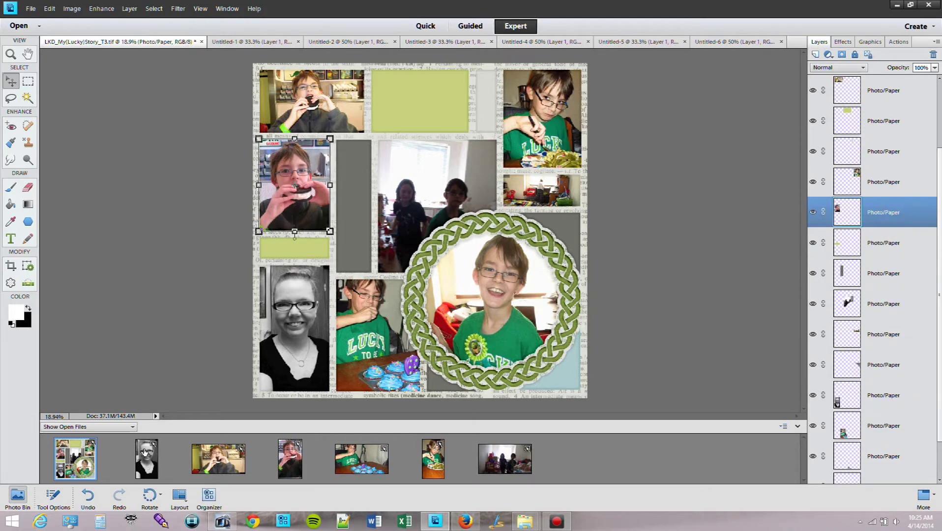
# - Close the six photo documents Untitled-1 to Untitled-6 without saving their changes
pyautogui.moveTo(153, 462); pyautogui.dragTo(550, 451)
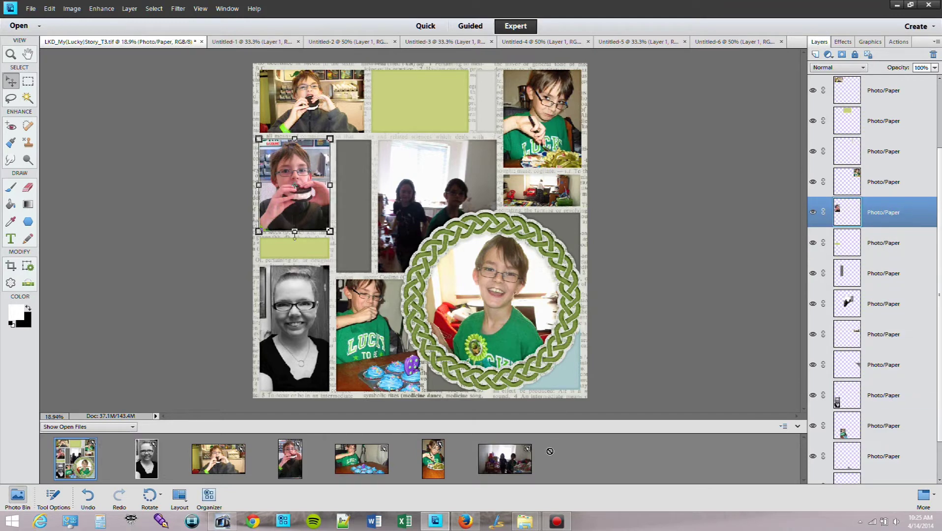
pyautogui.rightClick(527, 464)
pyautogui.click(579, 324)
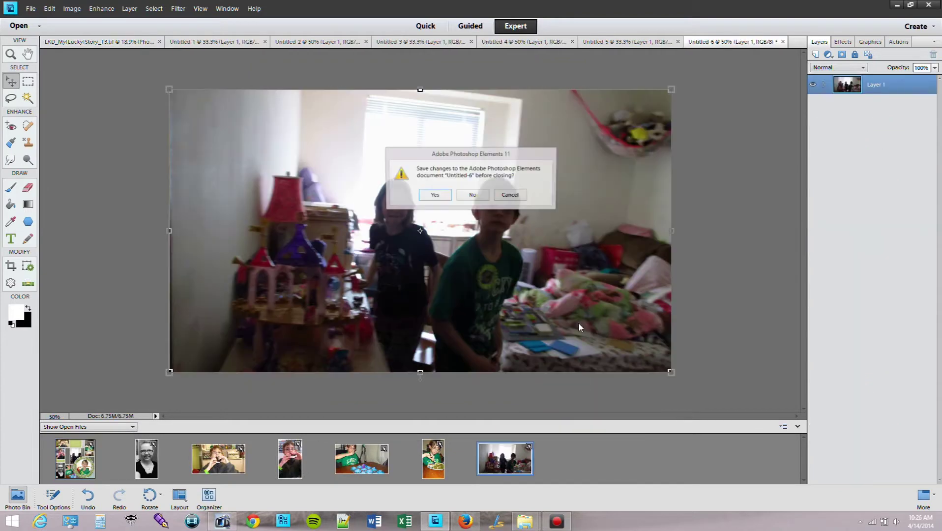
pyautogui.click(471, 194)
pyautogui.click(472, 195)
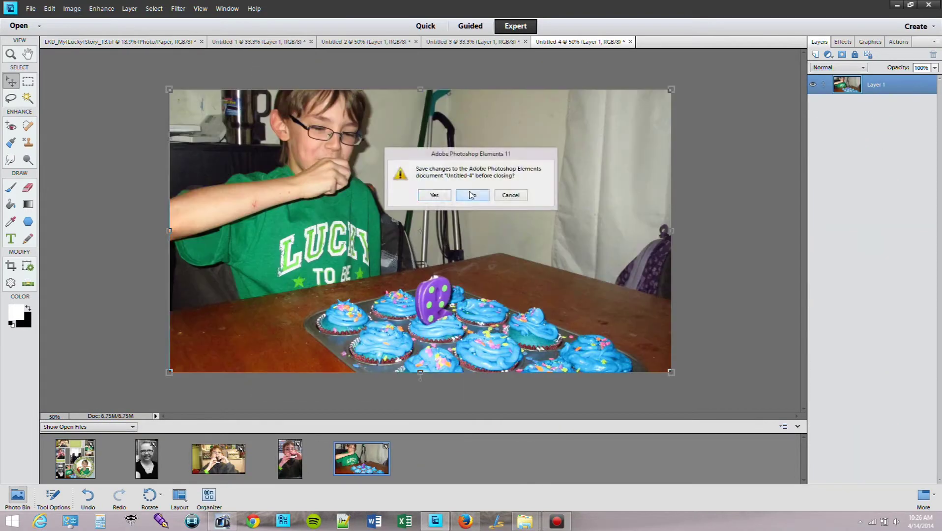
pyautogui.click(472, 195)
pyautogui.click(471, 194)
pyautogui.click(471, 195)
pyautogui.click(472, 195)
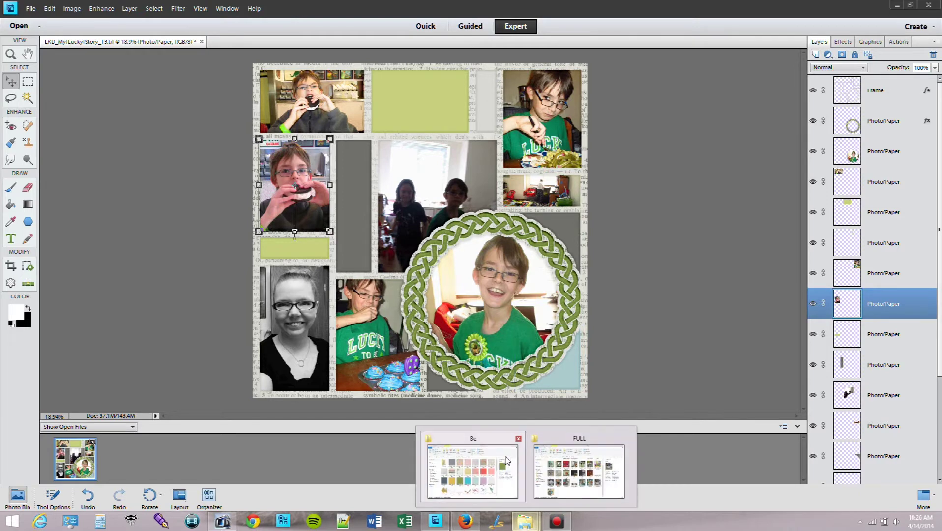
pyautogui.click(471, 465)
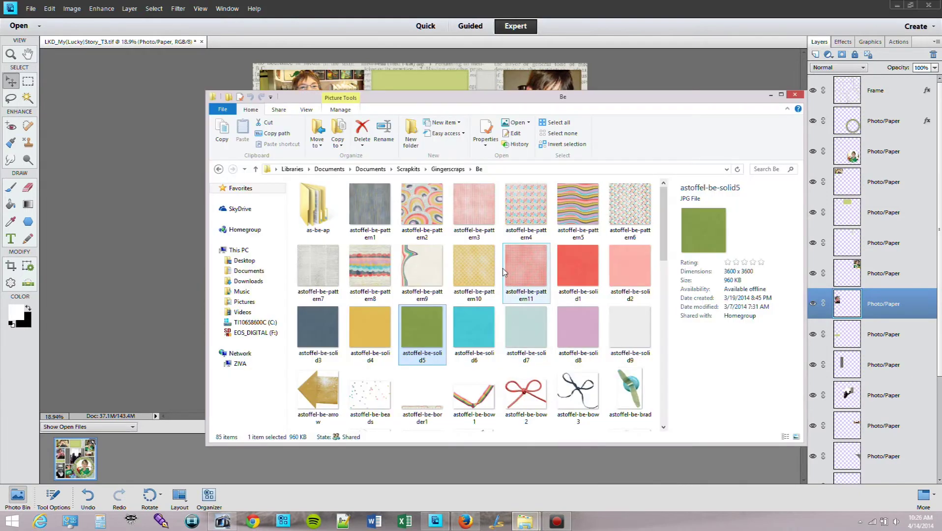
pyautogui.click(433, 61)
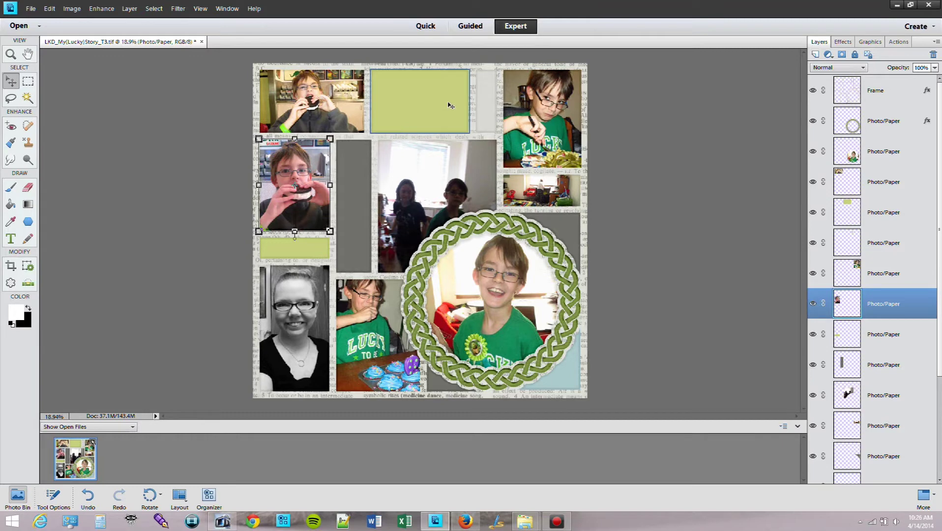
pyautogui.moveTo(351, 165); pyautogui.dragTo(357, 180)
pyautogui.hotkey('ctrl', 'z')
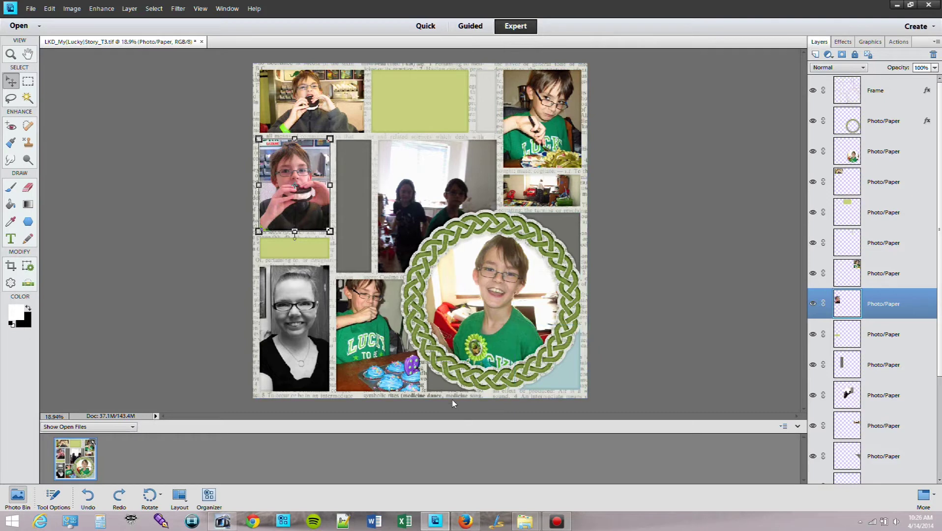
pyautogui.moveTo(525, 521)
pyautogui.click(485, 482)
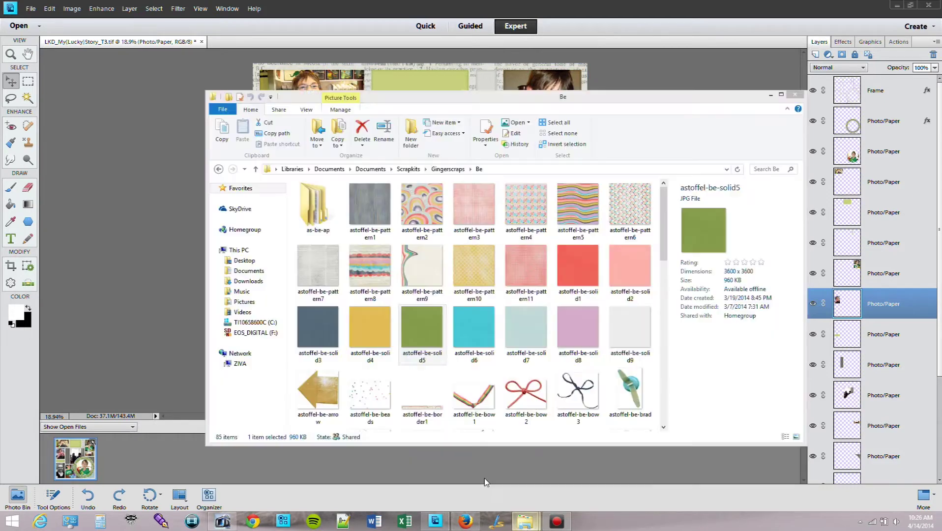
pyautogui.click(593, 31)
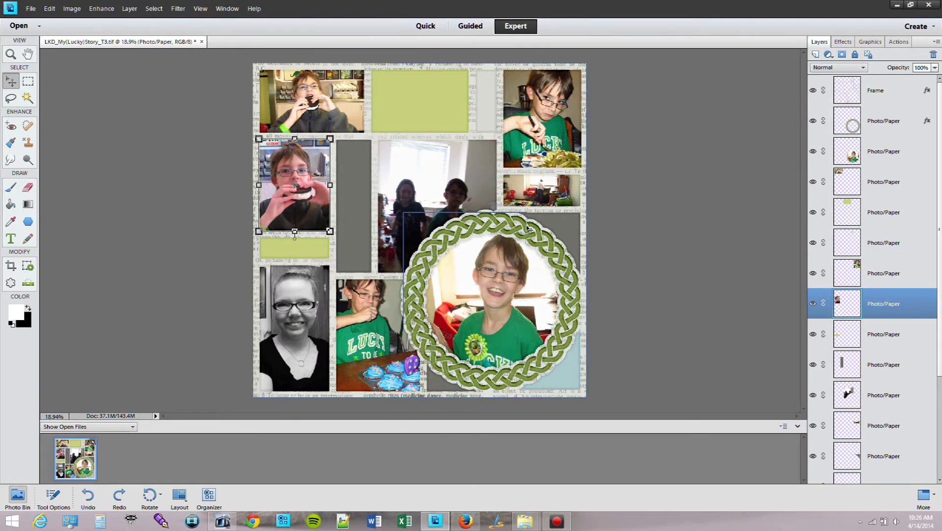
# - Open papers solid3, solid4, solid6, pattern4, pattern5, pattern6 and pattern11 from the Be kit folder in Photoshop Elements and return to the template
pyautogui.moveTo(539, 524)
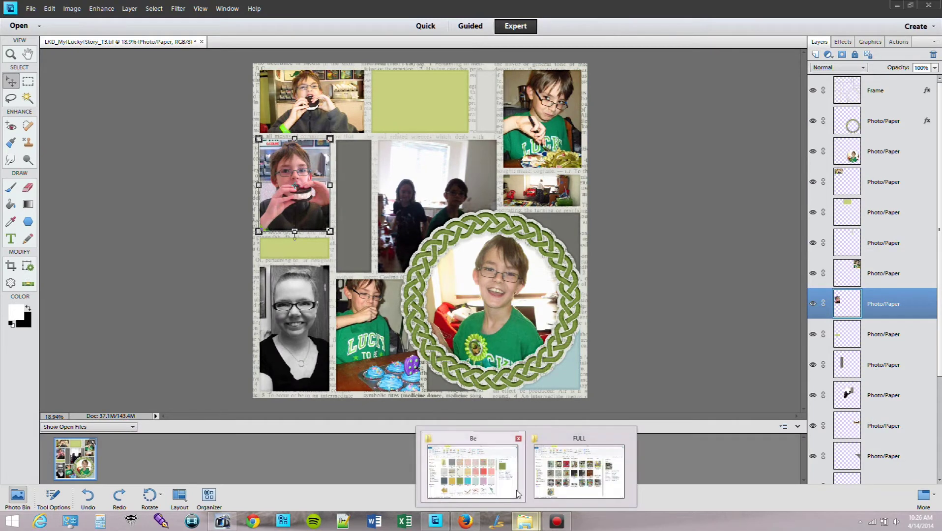
pyautogui.click(472, 470)
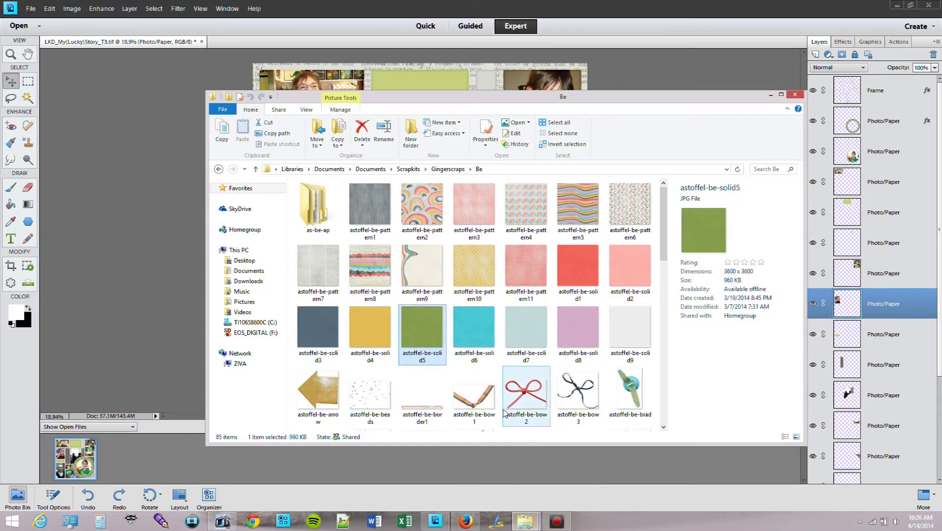
pyautogui.click(465, 344)
pyautogui.keyDown('ctrl'); pyautogui.click(371, 349); pyautogui.keyUp('ctrl')
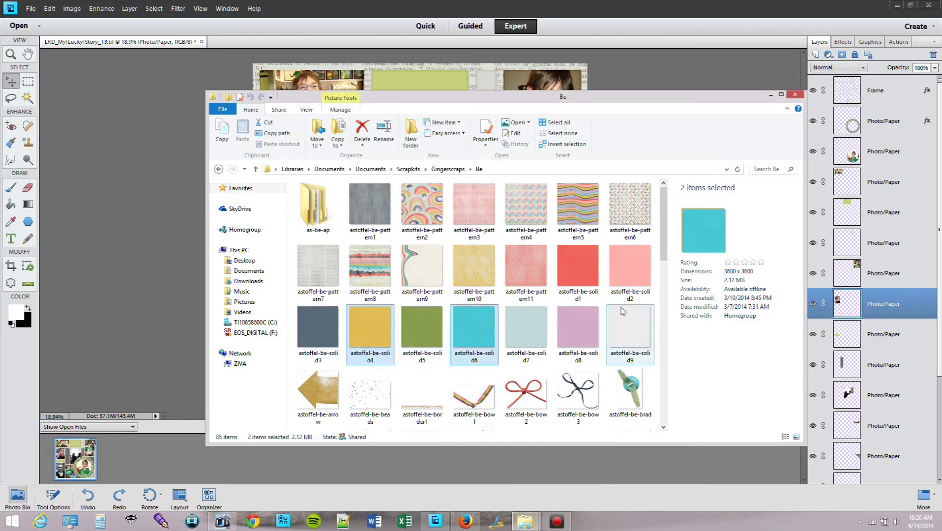
pyautogui.keyDown('ctrl'); pyautogui.click(328, 343); pyautogui.keyUp('ctrl')
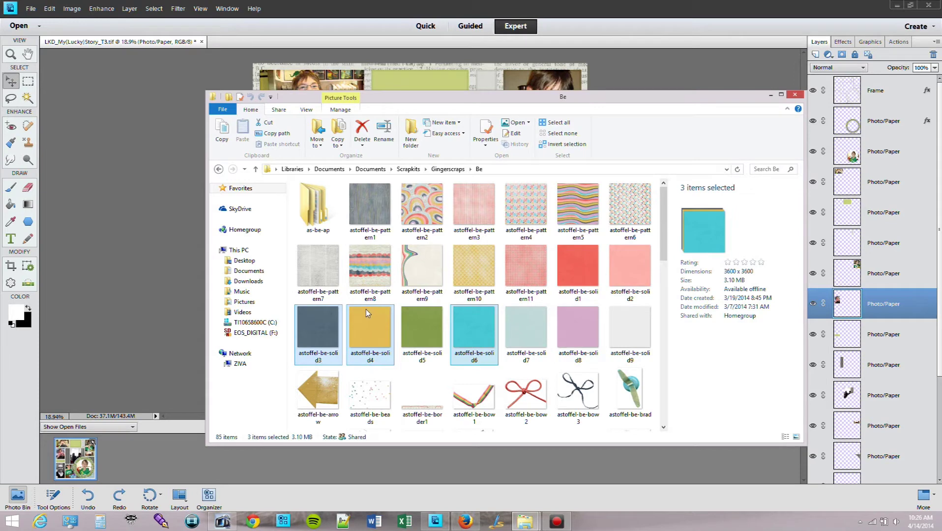
pyautogui.keyDown('ctrl'); pyautogui.click(539, 218); pyautogui.keyUp('ctrl')
pyautogui.keyDown('ctrl'); pyautogui.click(633, 209); pyautogui.keyUp('ctrl')
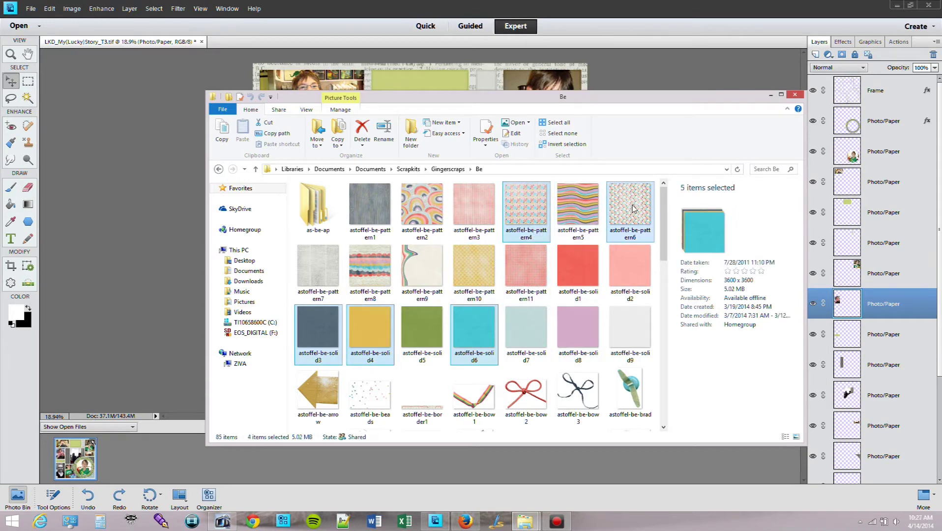
pyautogui.keyDown('ctrl'); pyautogui.click(520, 271); pyautogui.keyUp('ctrl')
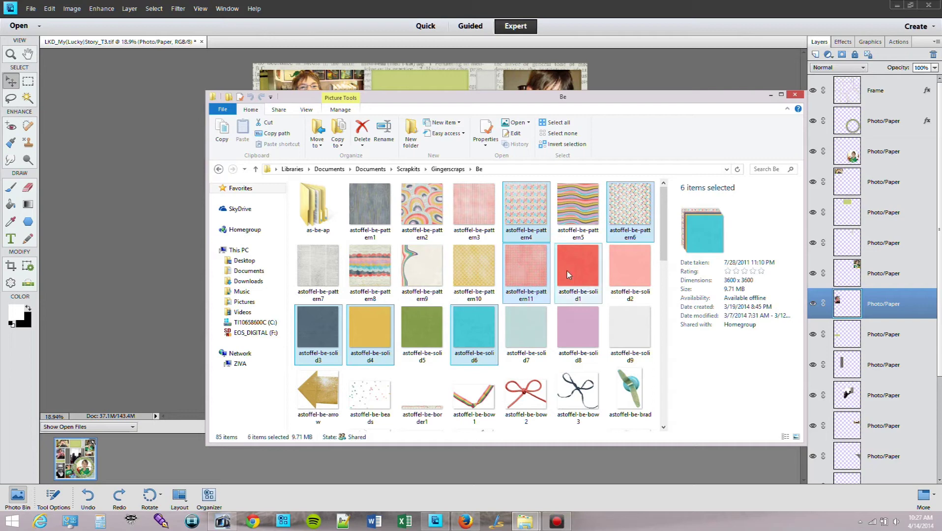
pyautogui.keyDown('ctrl'); pyautogui.click(578, 209); pyautogui.keyUp('ctrl')
pyautogui.moveTo(593, 196); pyautogui.dragTo(184, 457)
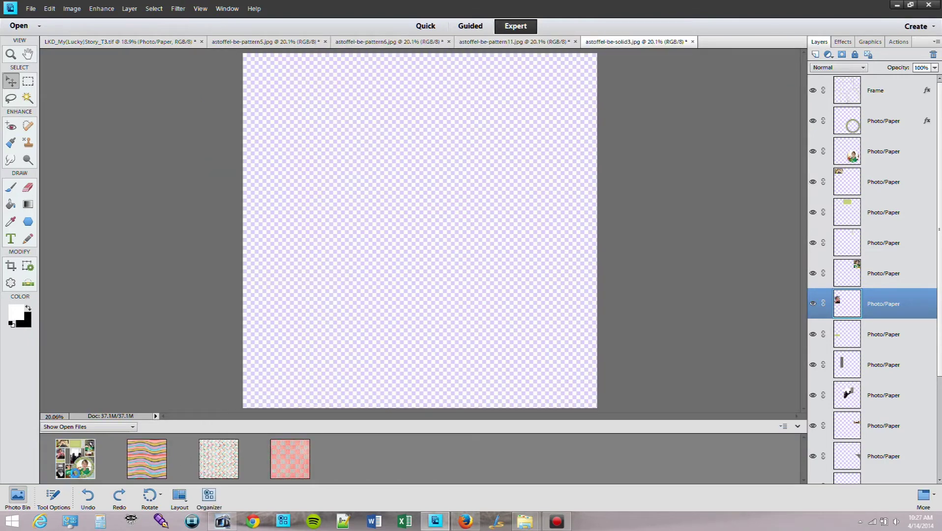
pyautogui.click(77, 459)
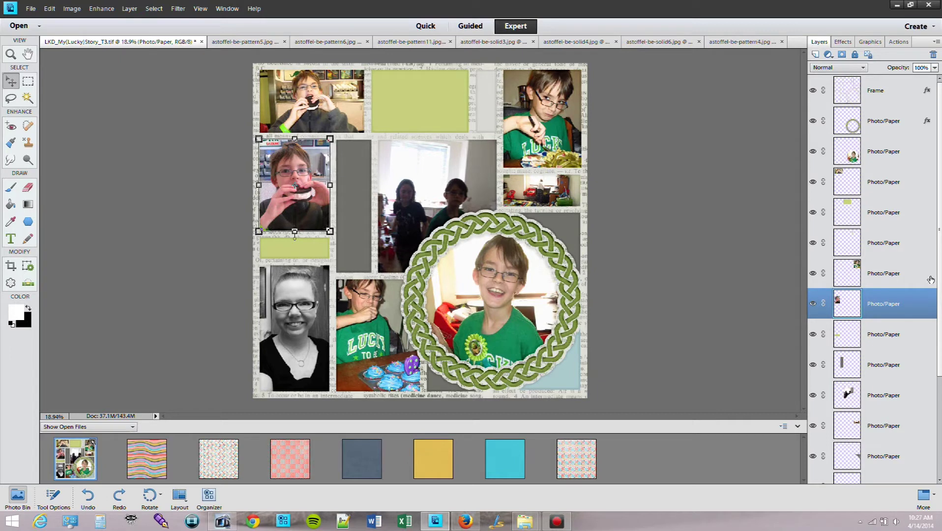
# - Place the astoffel-be-pattern4 paper above the light blue rectangle in the page's lower-right corner, clip it to that shape and merge the clipping mask
pyautogui.scroll(-5, 883, 361)
pyautogui.click(573, 395)
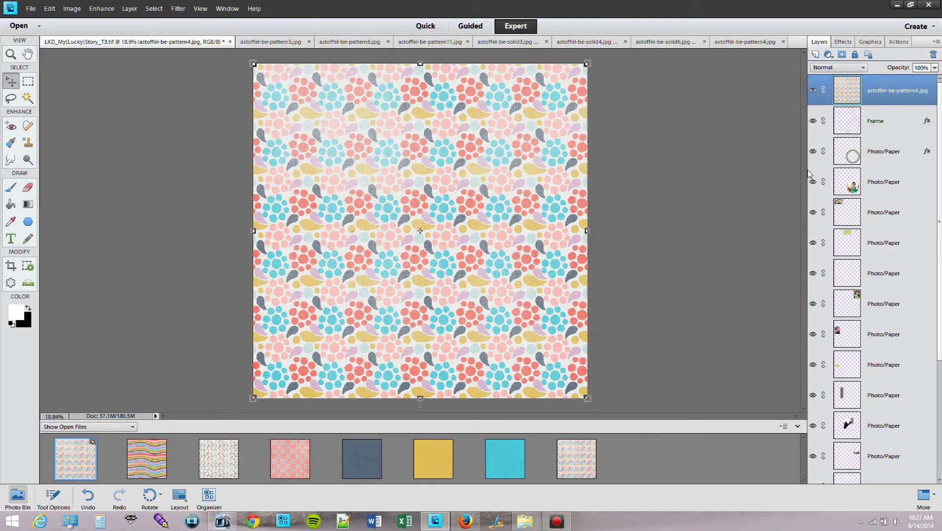
pyautogui.hotkey('ctrl', 'z')
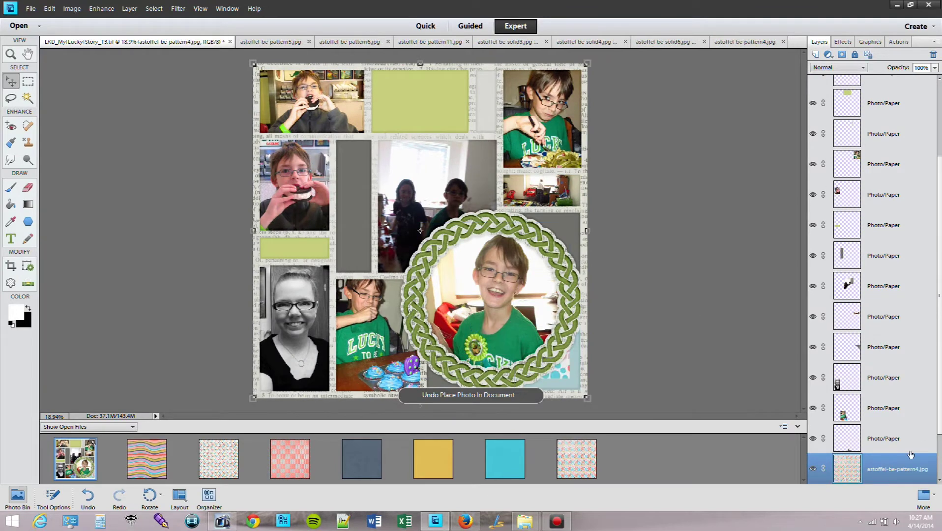
pyautogui.keyDown('alt'); pyautogui.click(916, 423); pyautogui.keyUp('alt')
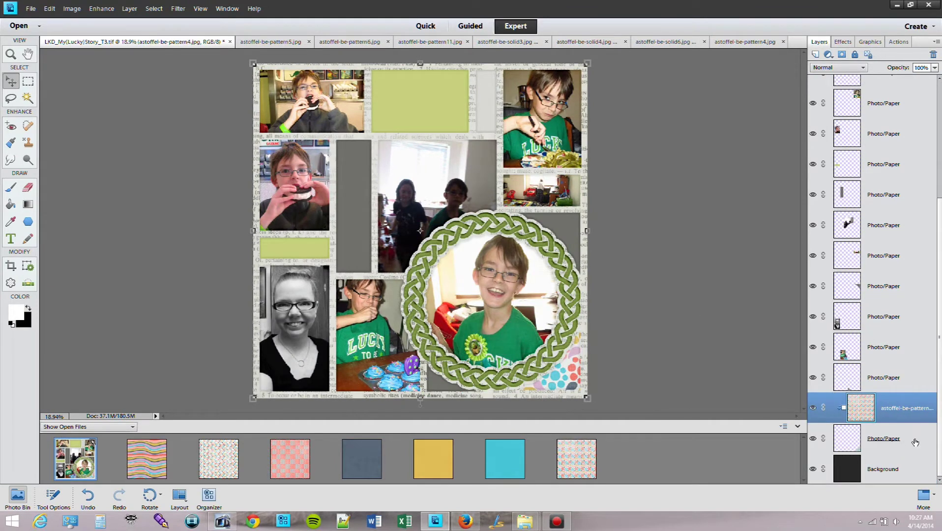
pyautogui.rightClick(915, 440)
pyautogui.click(914, 416)
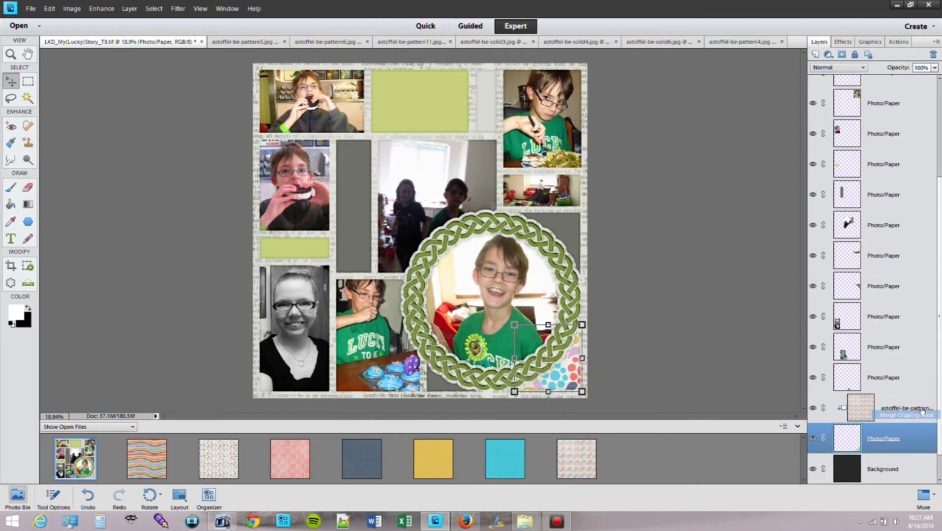
# - Clip the astoffel-be-pattern11 paper to the small rectangle below the ring at the page's bottom edge and merge the clipping mask
pyautogui.click(459, 396)
pyautogui.moveTo(326, 442); pyautogui.dragTo(437, 331)
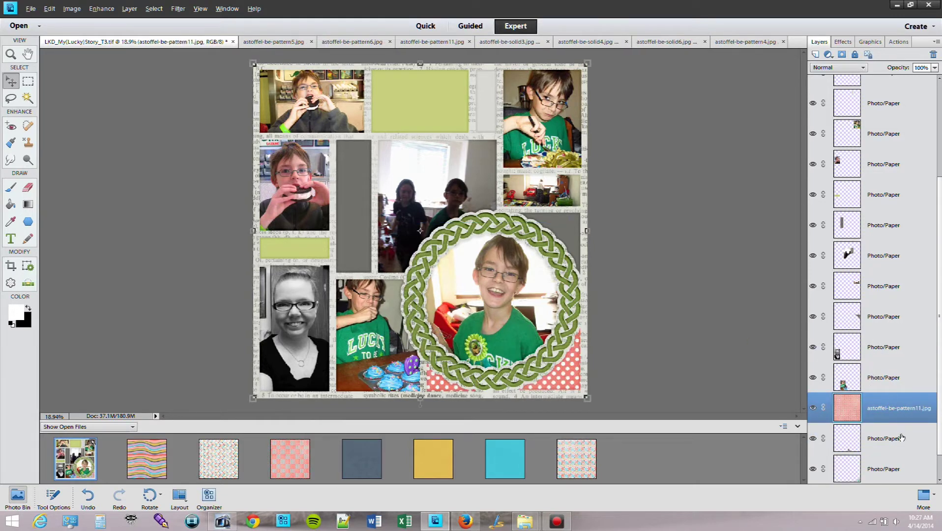
pyautogui.rightClick(907, 421)
pyautogui.click(855, 418)
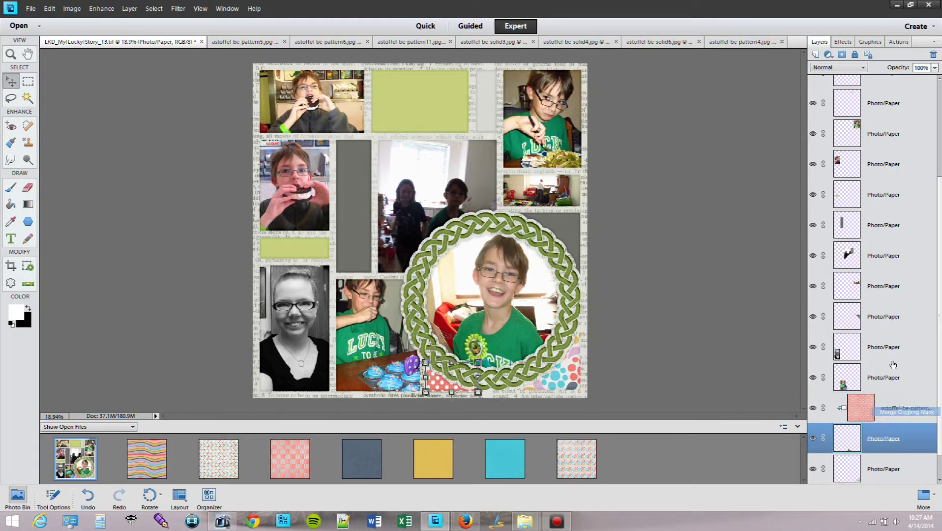
# - Clip the astoffel-be-pattern6 paper to the dark gray rectangle behind the ring's upper-right side and merge the clipping mask
pyautogui.click(885, 326)
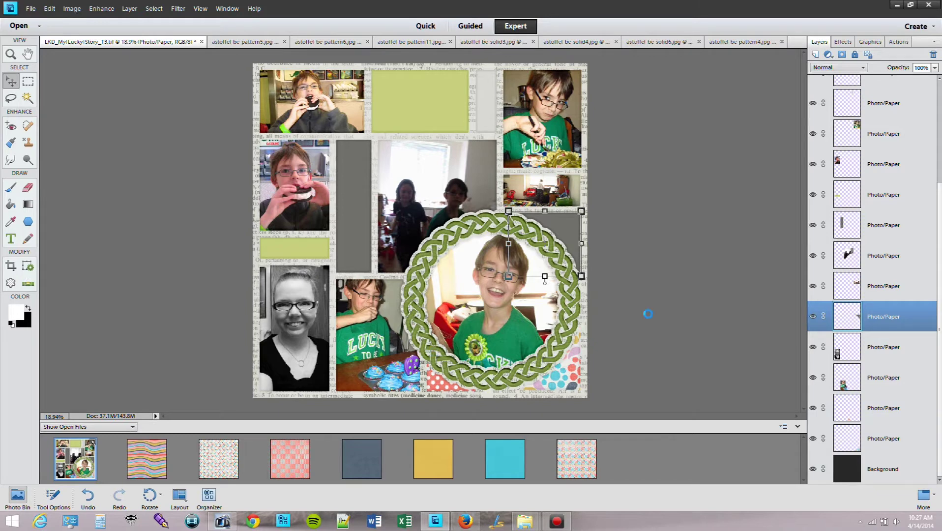
pyautogui.keyDown('alt'); pyautogui.click(922, 330); pyautogui.keyUp('alt')
pyautogui.rightClick(917, 355)
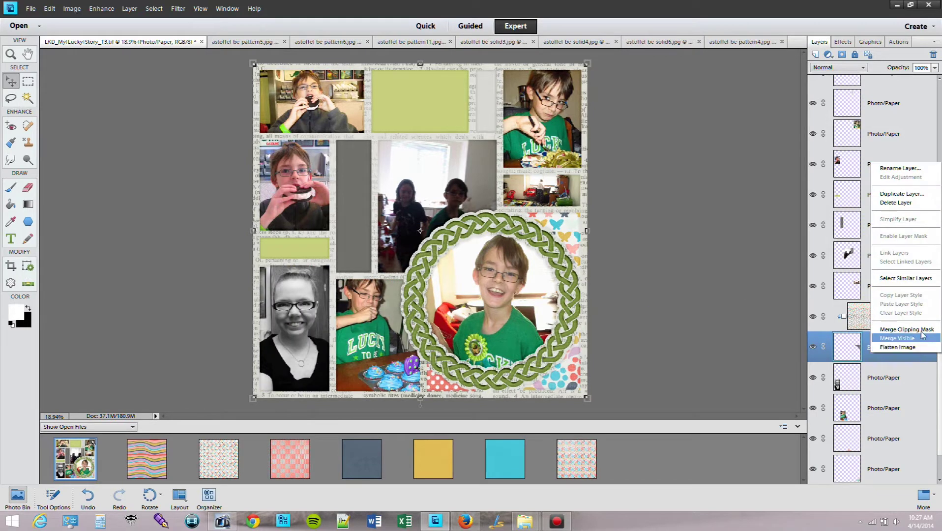
pyautogui.click(915, 330)
# - Place the astoffel-be-pattern5 paper above the narrow light gray rectangle at the page's top, shrink it and move it over the spot
pyautogui.click(485, 98)
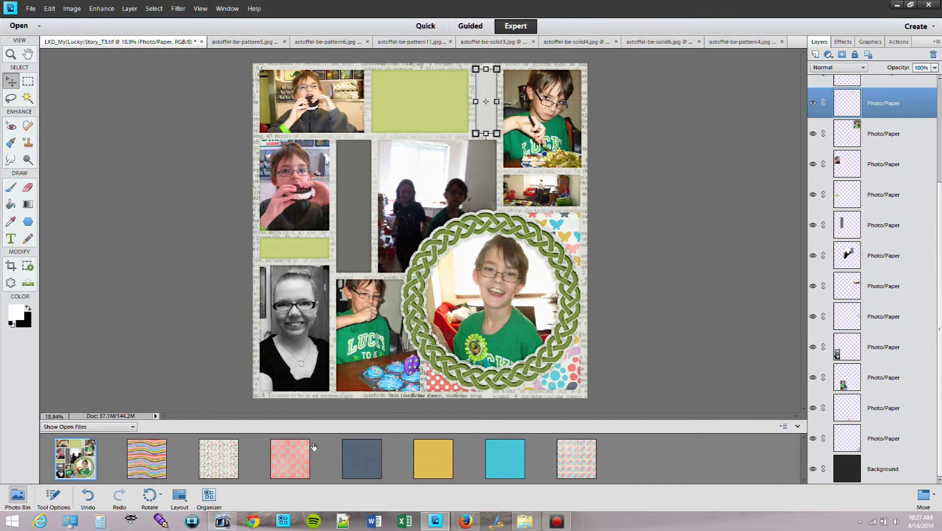
pyautogui.moveTo(146, 474); pyautogui.dragTo(393, 299)
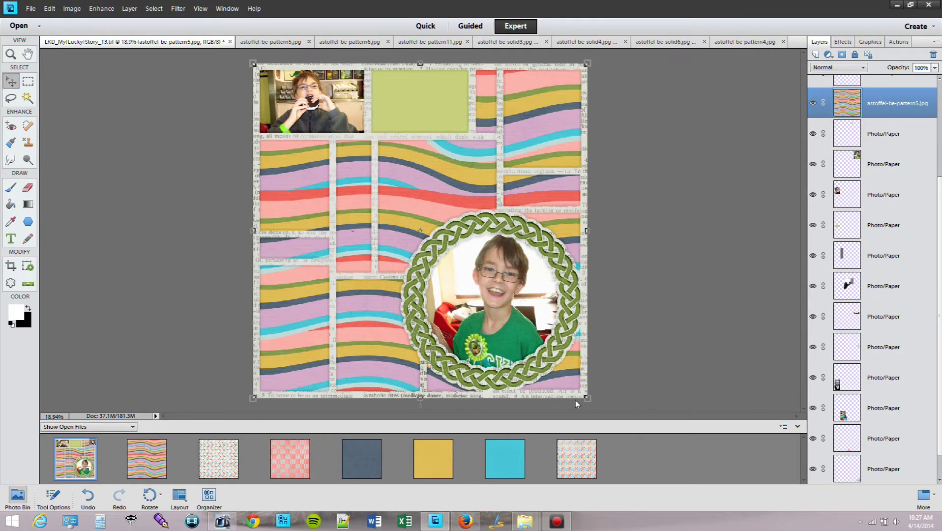
pyautogui.moveTo(588, 397)
pyautogui.mouseDown()
pyautogui.moveTo(443, 276)
pyautogui.moveTo(396, 158)
pyautogui.moveTo(359, 152)
pyautogui.mouseUp()
pyautogui.moveTo(302, 156)
pyautogui.mouseDown()
pyautogui.moveTo(483, 156)
pyautogui.moveTo(491, 144)
pyautogui.mouseUp()
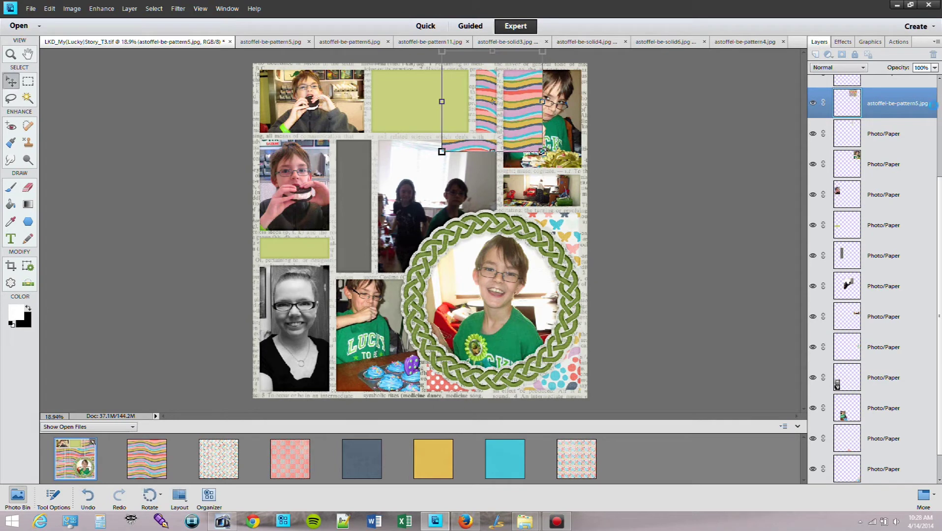
# - Clip the astoffel-be-pattern5 paper to the narrow light gray rectangle and merge the clipping mask
pyautogui.hotkey('ctrl', 'g')
pyautogui.rightClick(920, 129)
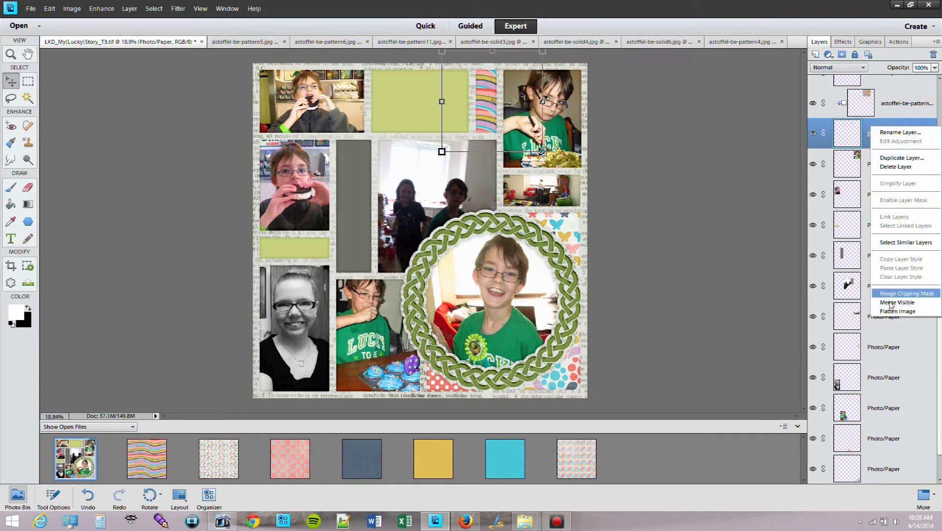
pyautogui.click(896, 295)
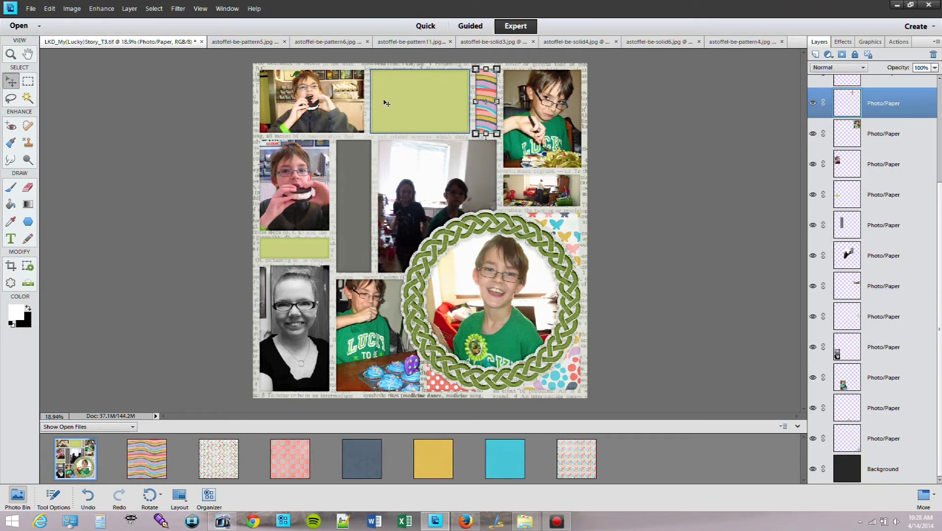
# - Clip the astoffel-be-solid3 paper to the large green rectangle at the page's top and merge the clipping mask
pyautogui.moveTo(491, 475); pyautogui.dragTo(412, 90)
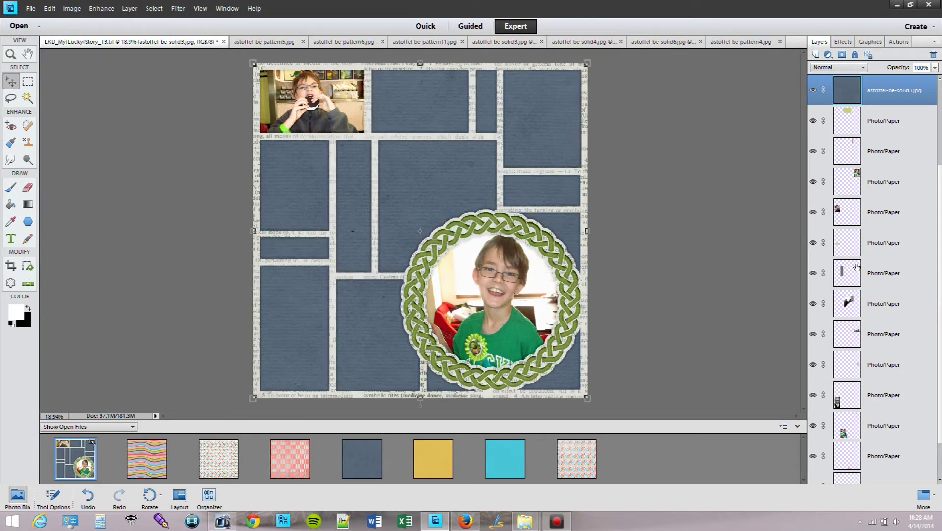
pyautogui.keyDown('alt'); pyautogui.click(909, 104); pyautogui.keyUp('alt')
pyautogui.rightClick(910, 115)
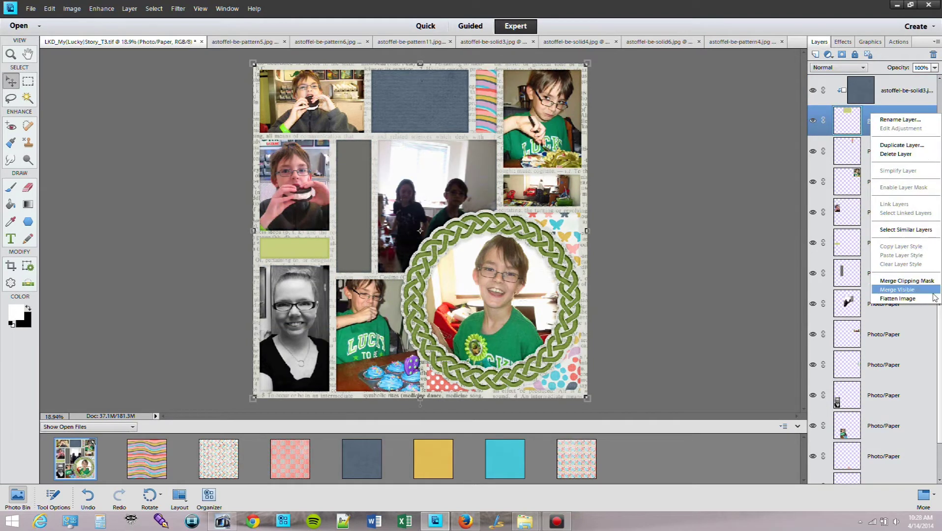
pyautogui.click(930, 282)
# - Clip the astoffel-be-solid6 paper to the tall dark gray rectangle beside the silhouette photo and merge the clipping mask
pyautogui.click(363, 227)
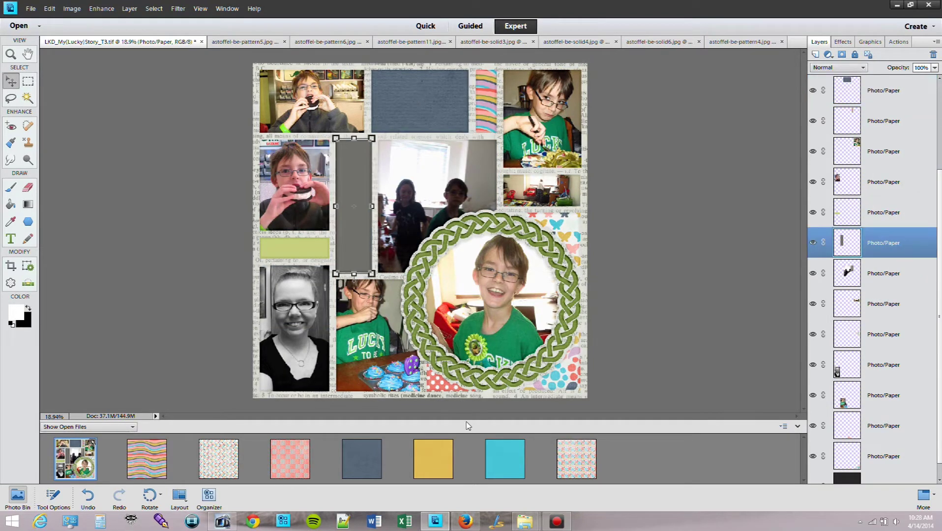
pyautogui.moveTo(480, 444); pyautogui.dragTo(616, 275)
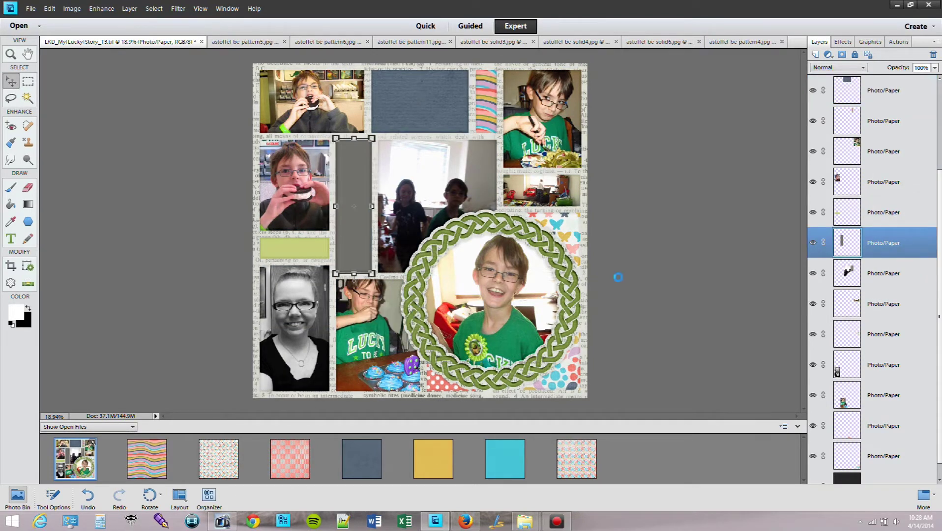
pyautogui.keyDown('alt'); pyautogui.click(921, 257); pyautogui.keyUp('alt')
pyautogui.rightClick(913, 271)
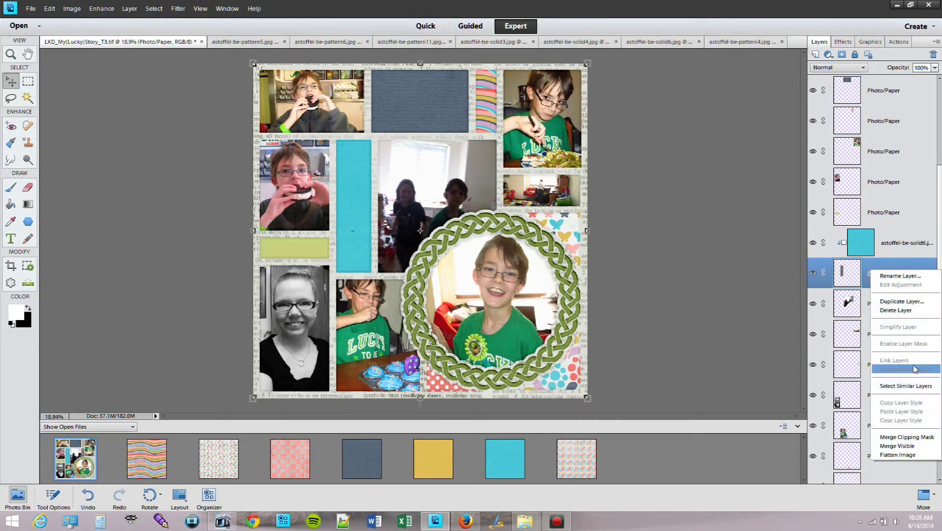
pyautogui.click(906, 437)
# - Clip the astoffel-be-solid4 paper to the small light green rectangle, merge the clipping mask and close all the paper files
pyautogui.click(295, 247)
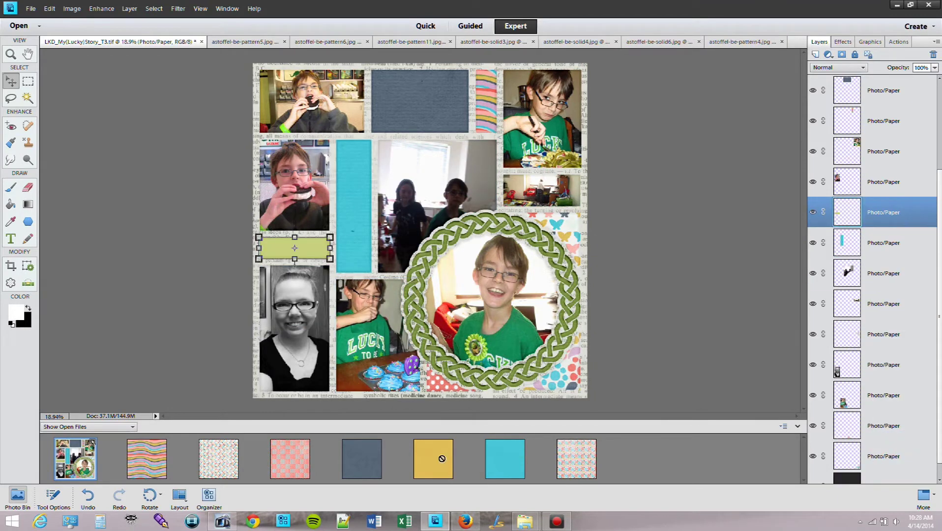
pyautogui.keyDown('alt'); pyautogui.click(924, 226); pyautogui.keyUp('alt')
pyautogui.rightClick(914, 239)
pyautogui.click(902, 416)
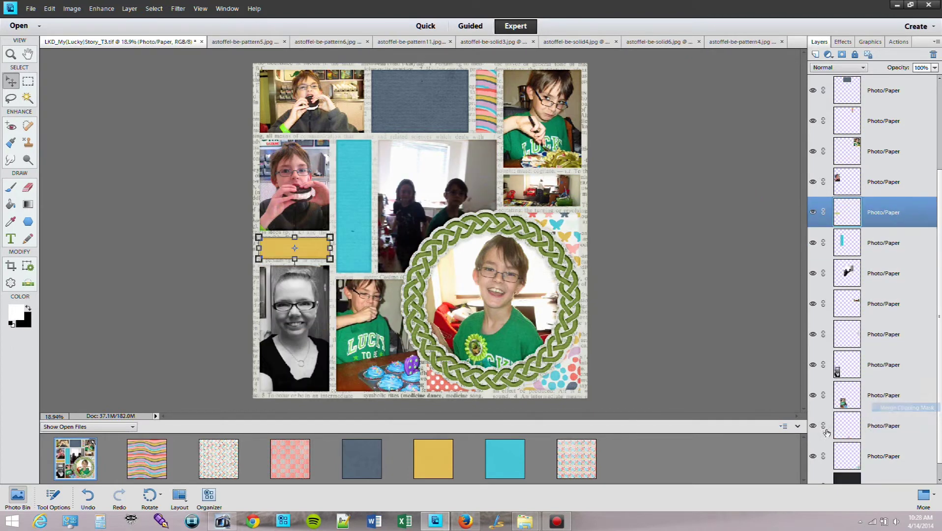
pyautogui.rightClick(570, 455)
pyautogui.click(602, 327)
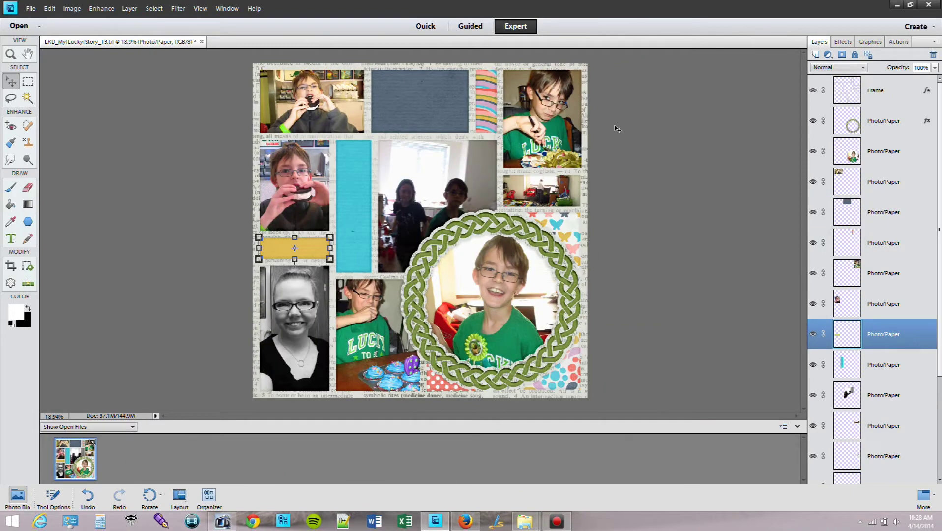
# - Load the outline of the dark blue rectangle's layer as a selection and contract it by 25 pixels
pyautogui.click(452, 98)
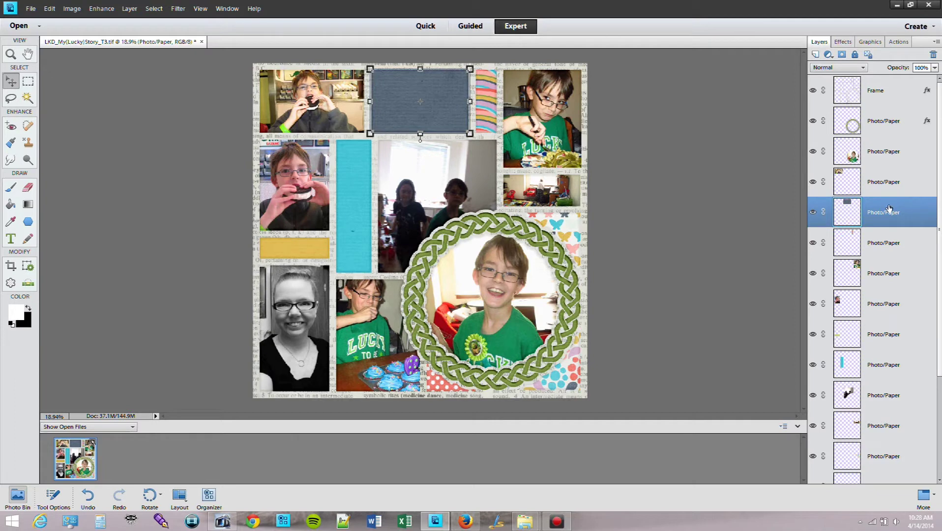
pyautogui.keyDown('ctrl'); pyautogui.click(846, 209); pyautogui.keyUp('ctrl')
pyautogui.click(154, 8)
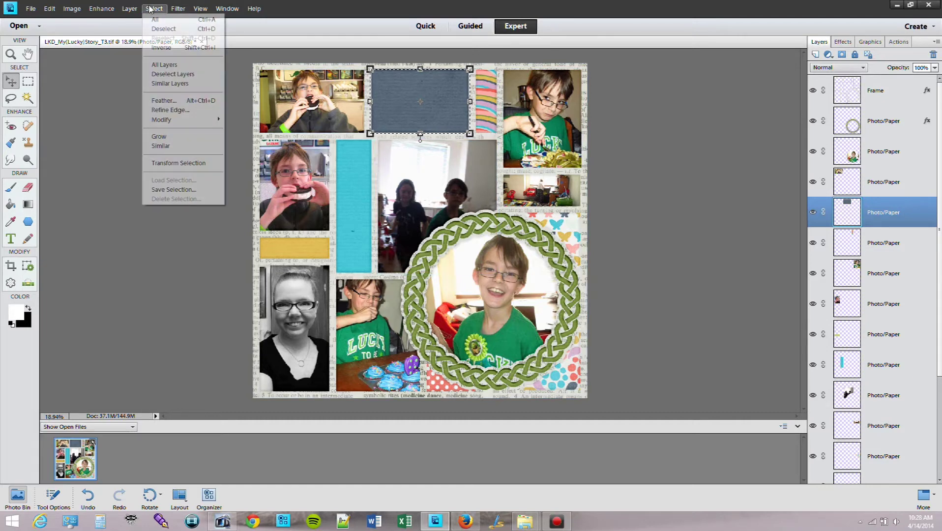
pyautogui.moveTo(212, 120)
pyautogui.click(244, 147)
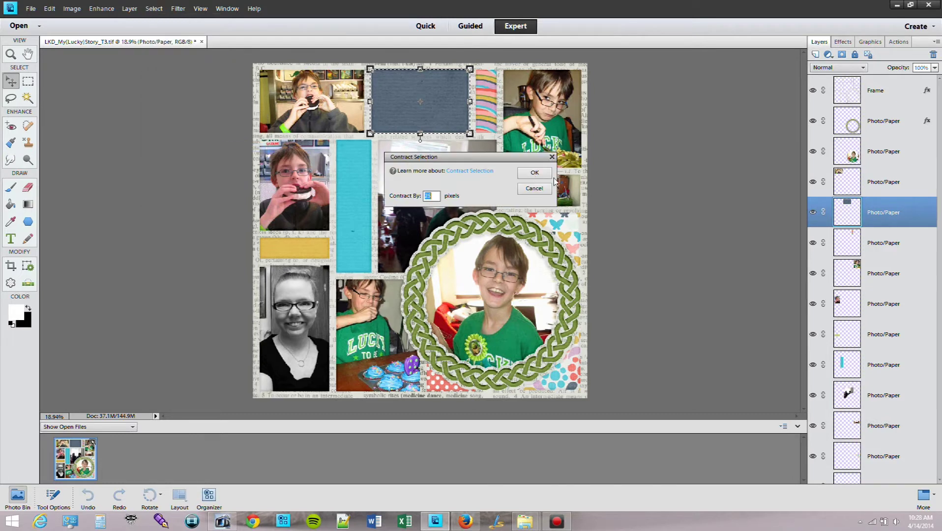
pyautogui.click(541, 173)
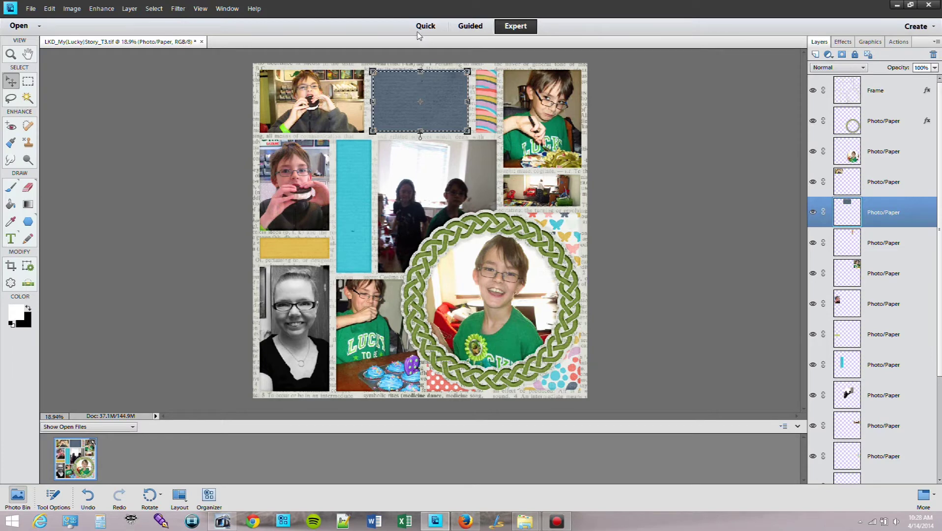
pyautogui.click(10, 240)
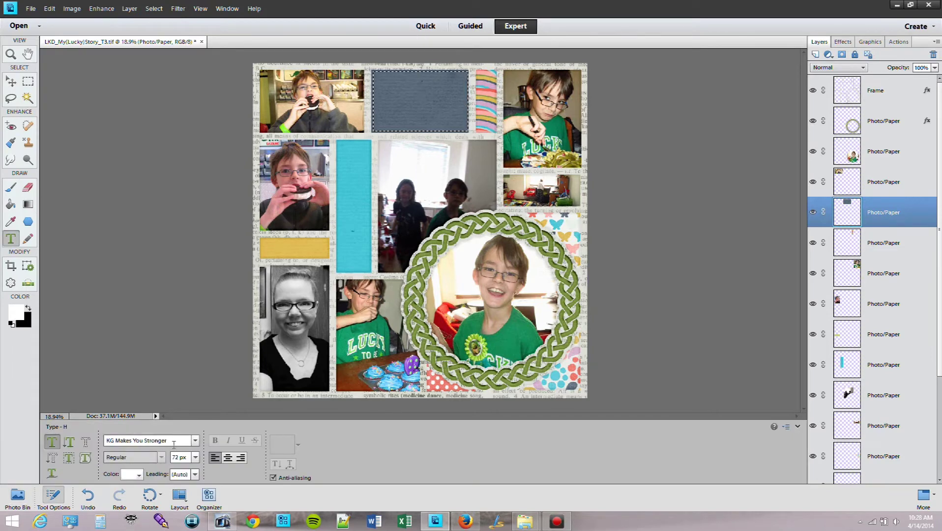
pyautogui.click(69, 459)
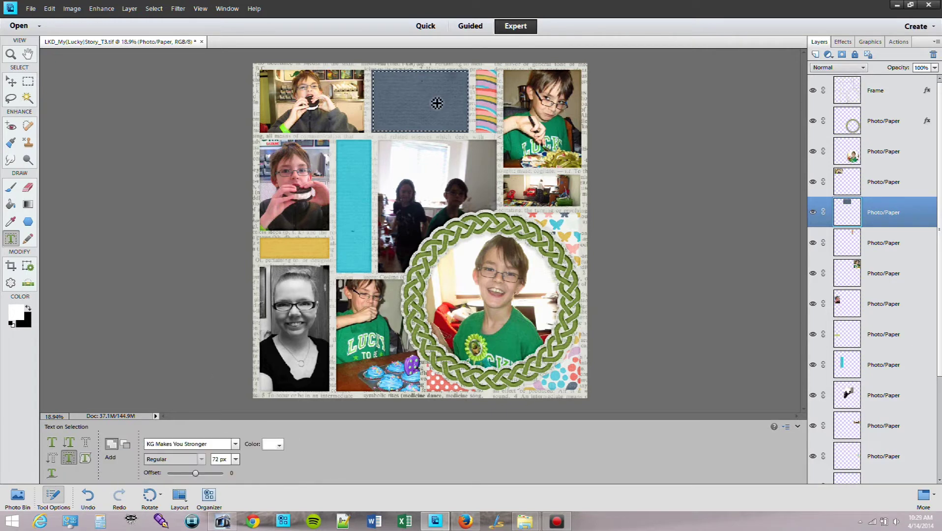
pyautogui.click(435, 98)
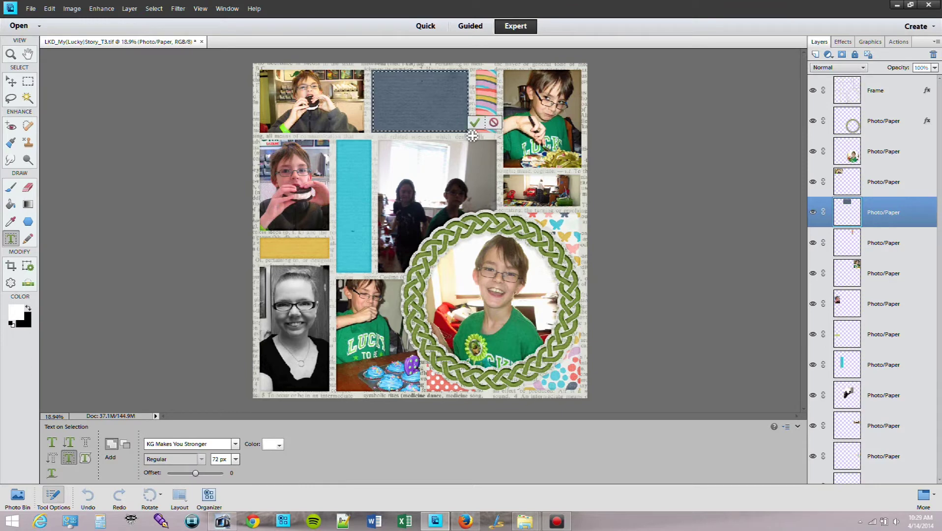
pyautogui.click(477, 125)
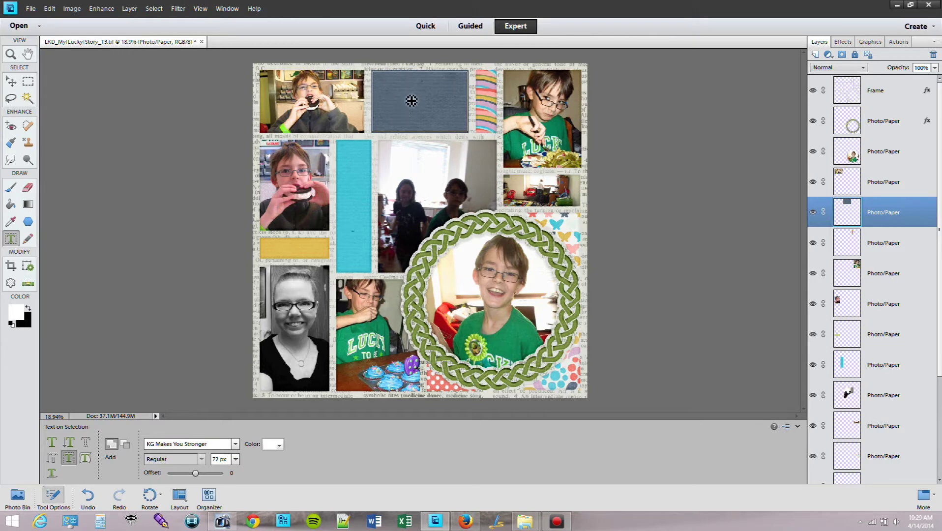
pyautogui.moveTo(431, 109); pyautogui.dragTo(418, 109)
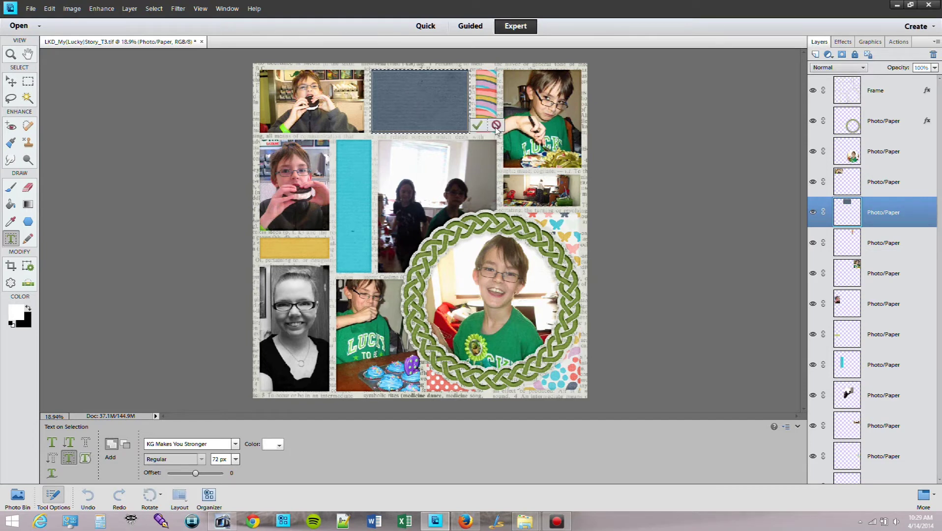
pyautogui.click(496, 125)
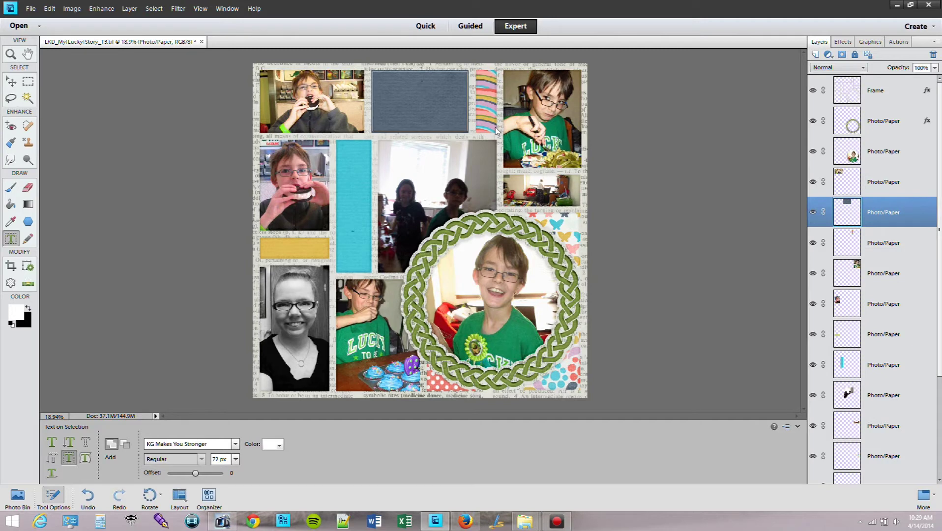
# - Undo back to the contracted selection and start a horizontal text box inside the dark blue rectangle
pyautogui.click(52, 443)
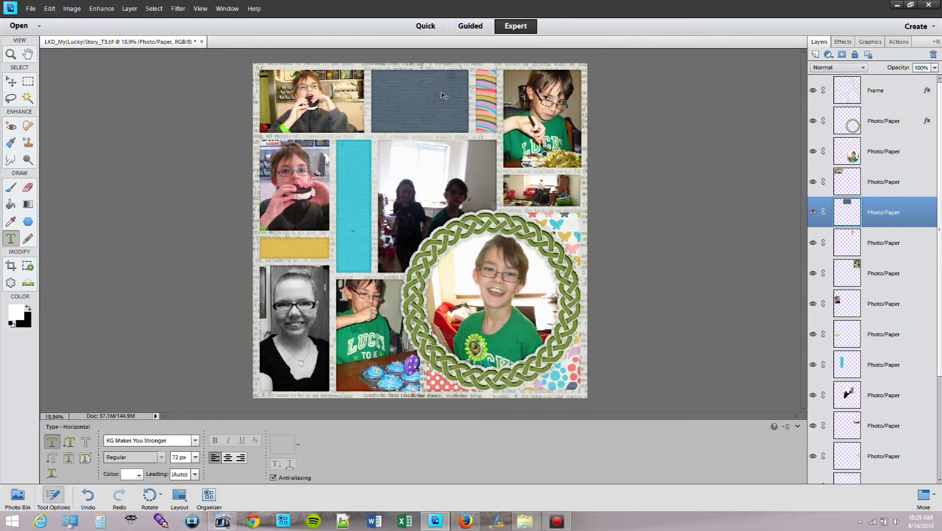
pyautogui.hotkey('ctrl', 'z')
pyautogui.click(49, 9)
pyautogui.click(101, 8)
pyautogui.click(49, 8)
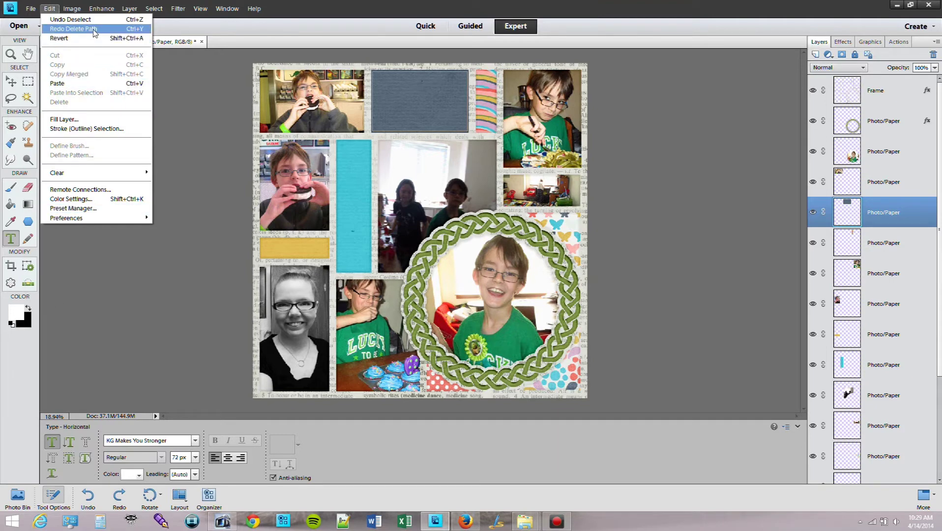
pyautogui.click(456, 3)
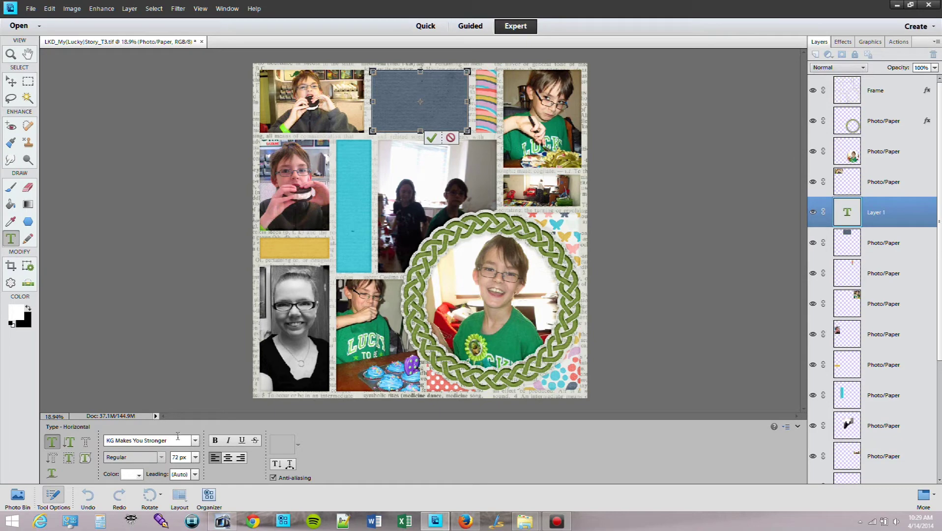
# - Set the text font to KG A Thousand Years
pyautogui.click(195, 441)
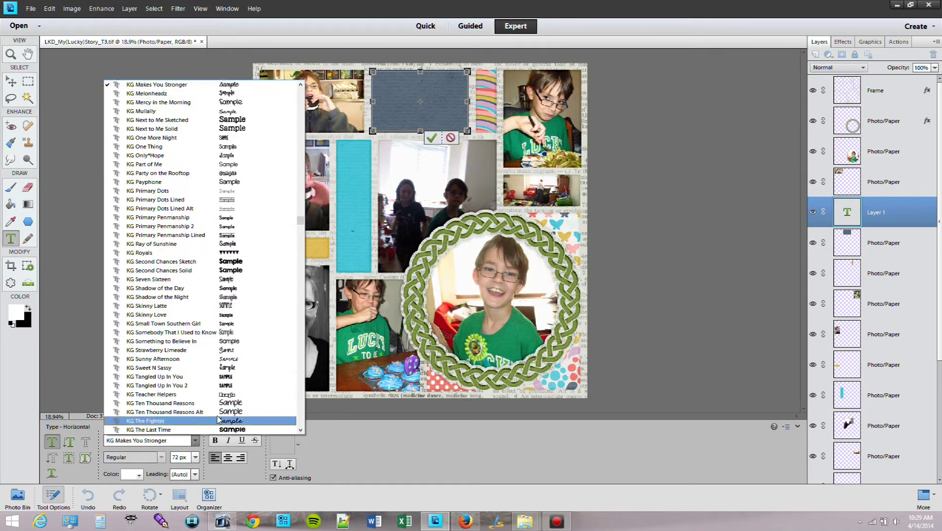
pyautogui.moveTo(301, 221); pyautogui.dragTo(303, 210)
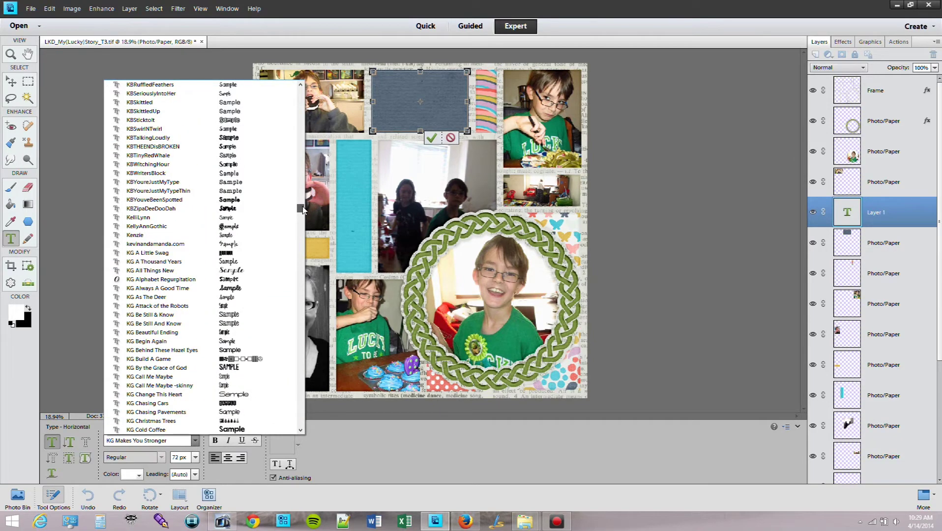
pyautogui.click(152, 262)
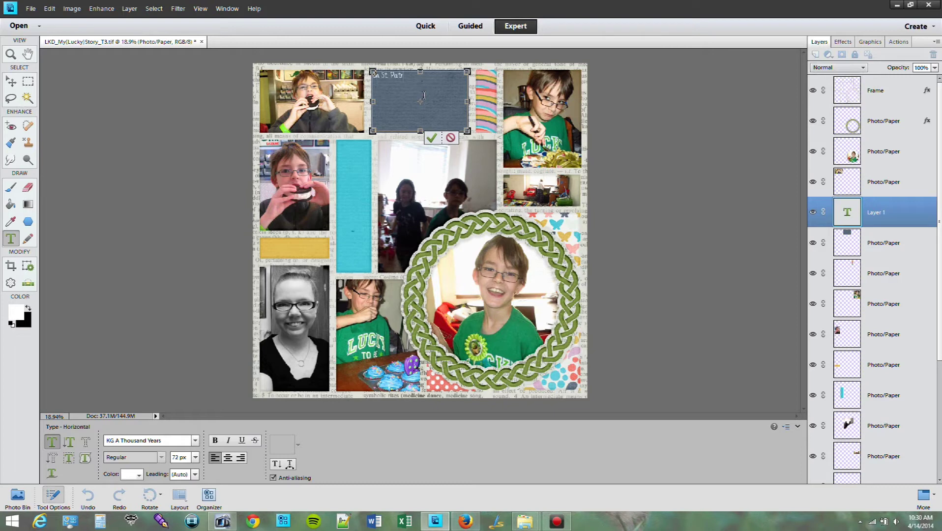
# - Write the journaling "On St. Patrick's Day", the boy's name, "had his ninth birthday and he shared with the world on Instagram. On Tuesday"
pyautogui.write('s Da')
pyautogui.write('nth bi')
pyautogui.write('rtdahy')
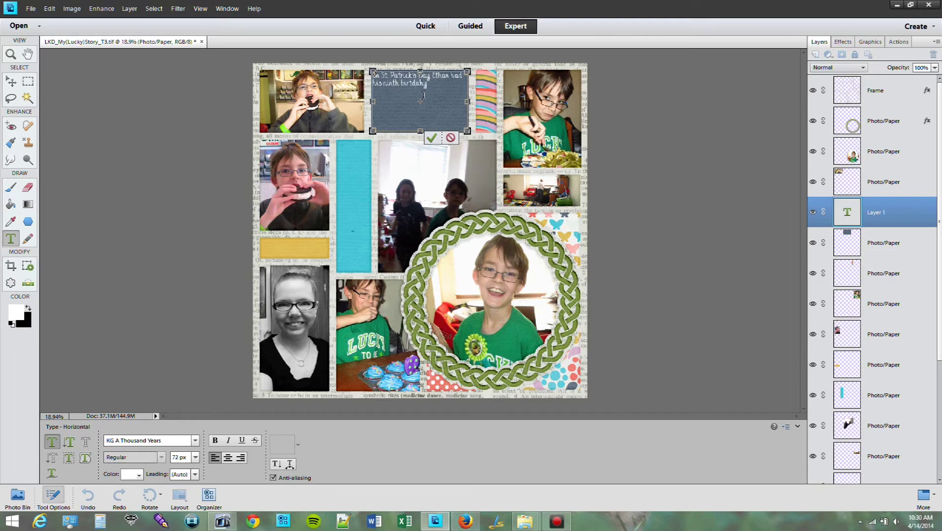
pyautogui.press('BackSpace')
pyautogui.press('BackSpace')
pyautogui.press('BackSpace')
pyautogui.press('BackSpace')
pyautogui.press('BackSpace')
pyautogui.write('thday and he shared with the world on Instagram. On Tuesday')
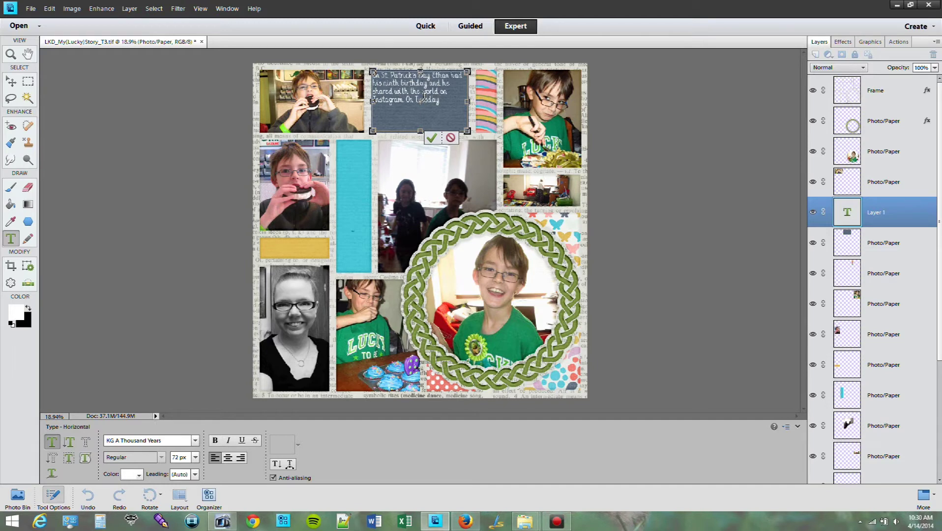
# - Finish the journaling with the girl's name, "had a Girl Scouts day out, and", the boy's name, "and Mommy went out and shopped alone together."
pyautogui.write('had')
pyautogui.write('Ethan and')
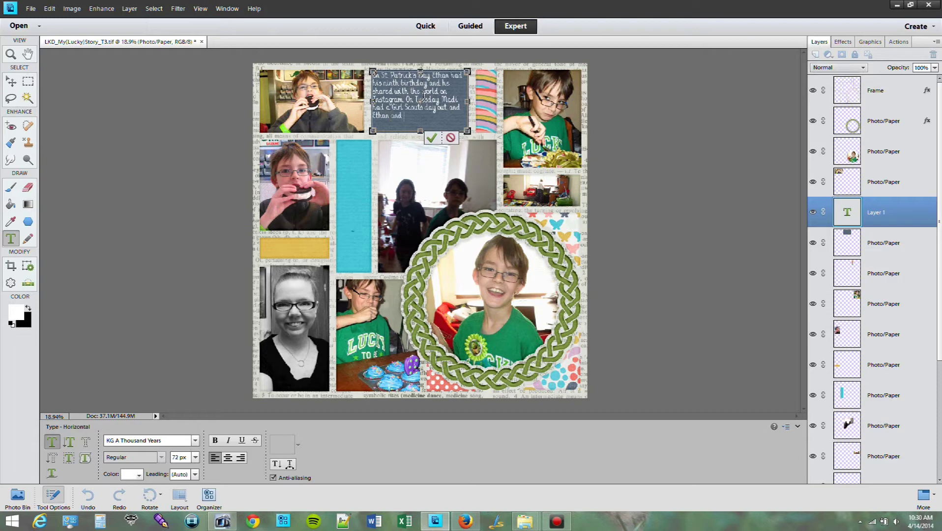
pyautogui.write(' Mommy went out and shopp')
pyautogui.click(436, 140)
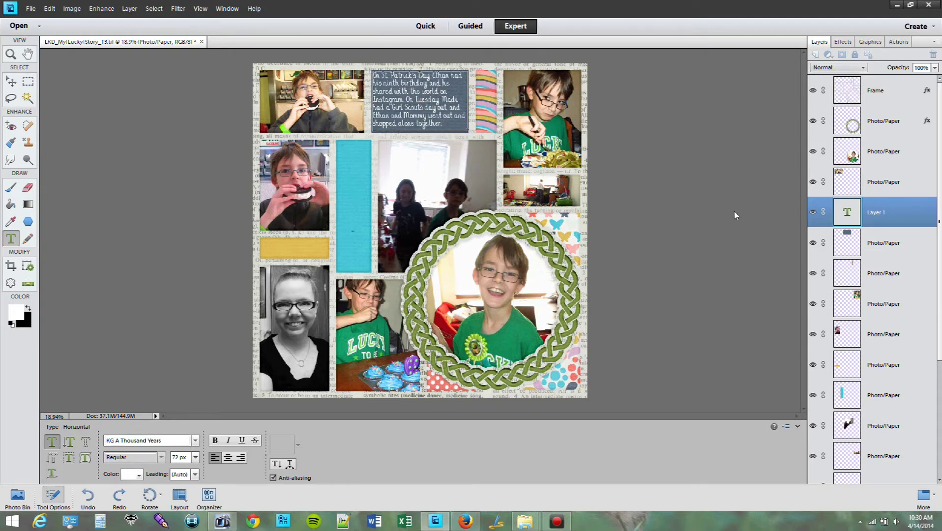
pyautogui.press('v')
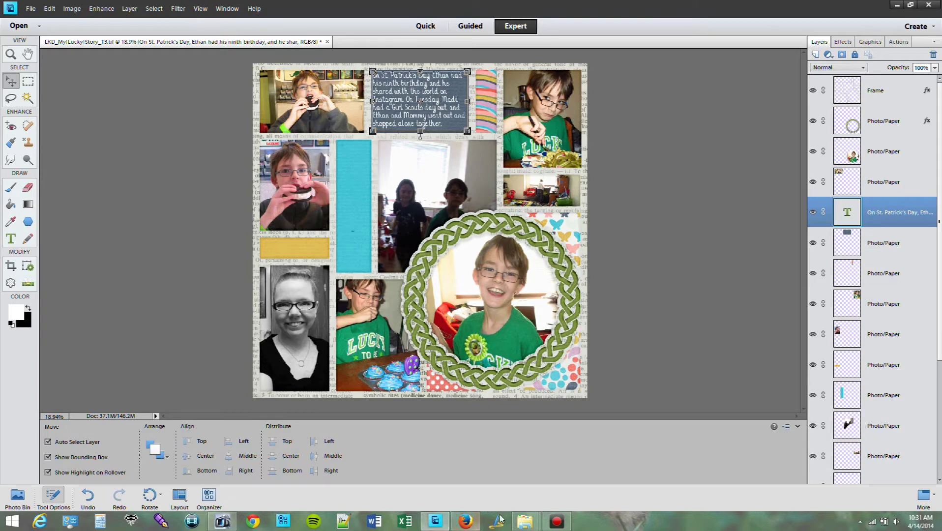
# - Open the astoffel-be-word3 "be amazing" word strip from the Be kit folder in Photoshop Elements
pyautogui.moveTo(528, 521)
pyautogui.click(522, 479)
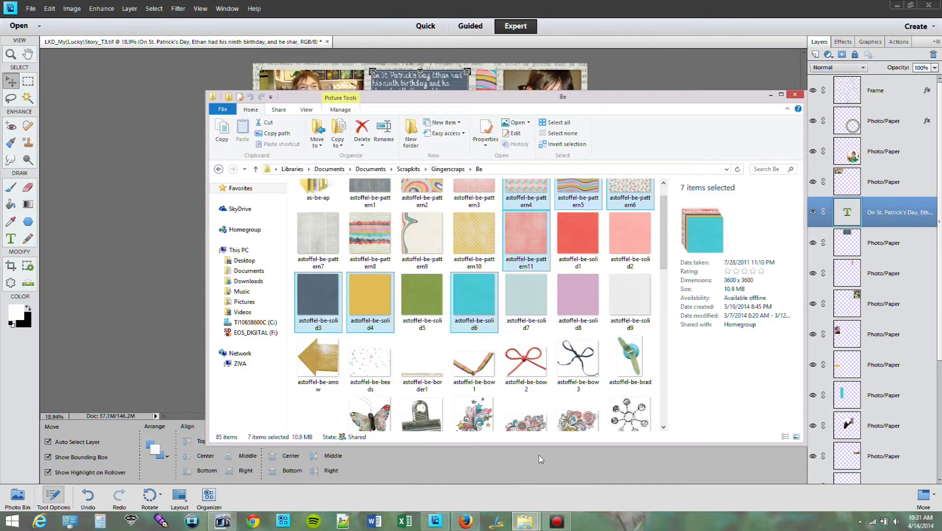
pyautogui.scroll(-2, 573, 411)
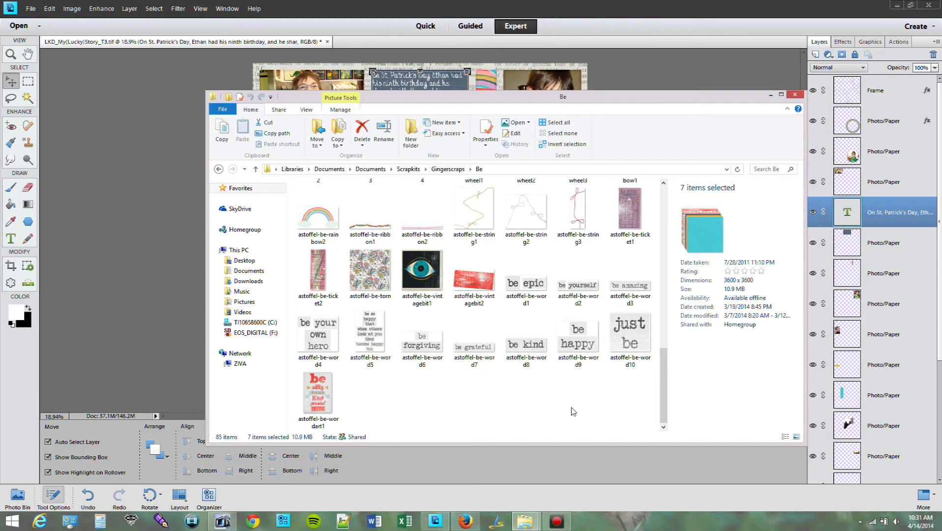
pyautogui.click(600, 289)
pyautogui.click(646, 290)
pyautogui.moveTo(645, 290); pyautogui.dragTo(488, 465)
pyautogui.moveTo(473, 502); pyautogui.dragTo(473, 502)
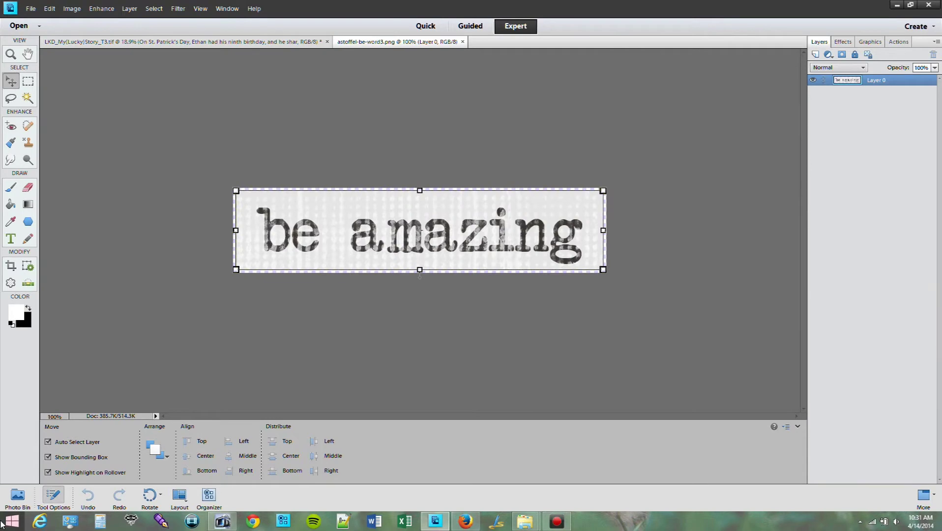
# - Add the "be amazing" word strip above the Frame layer of the scrapbook page and move it onto the small yellow rectangle
pyautogui.click(11, 502)
pyautogui.click(10, 503)
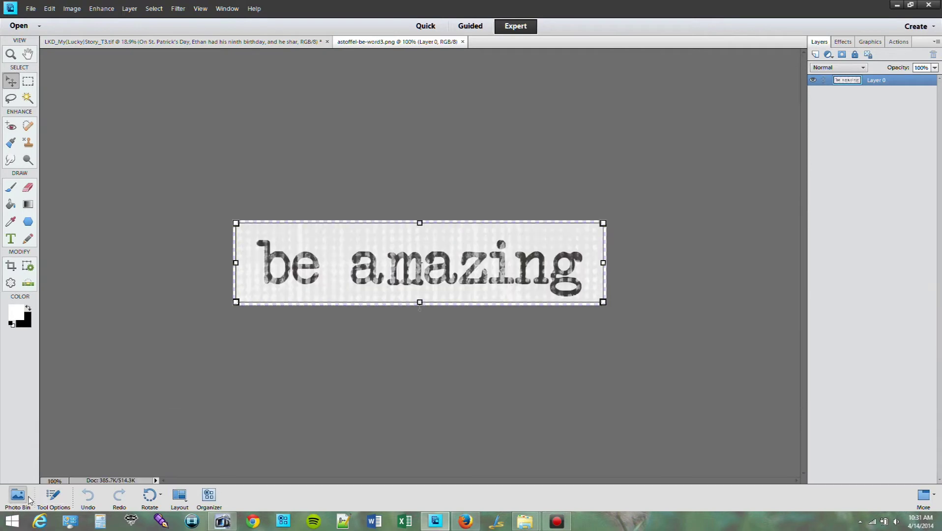
pyautogui.click(11, 503)
pyautogui.click(67, 457)
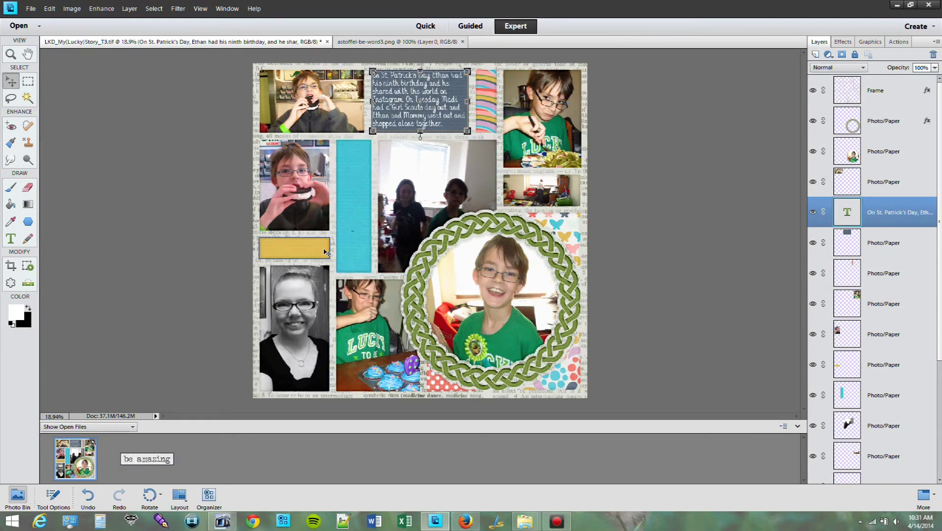
pyautogui.click(332, 236)
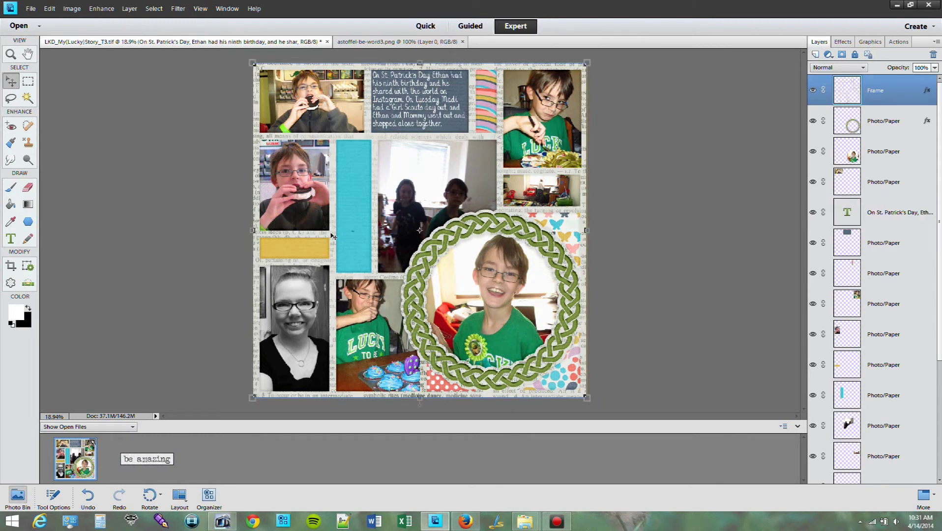
pyautogui.moveTo(139, 462); pyautogui.dragTo(331, 304)
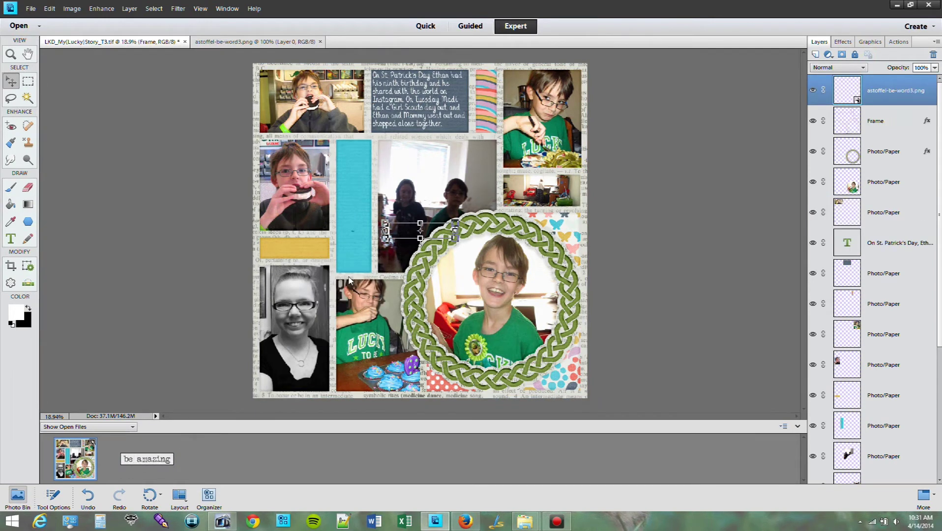
pyautogui.moveTo(420, 230); pyautogui.dragTo(311, 249)
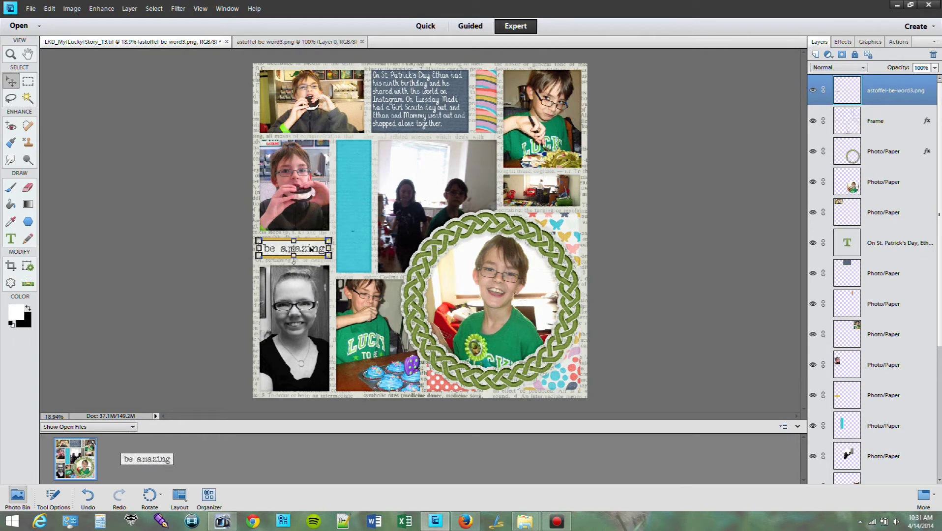
# - Apply the last drop shadow style in the mommyish set to the "be amazing" strip and tilt the strip slightly counterclockwise
pyautogui.click(843, 41)
pyautogui.doubleClick(842, 374)
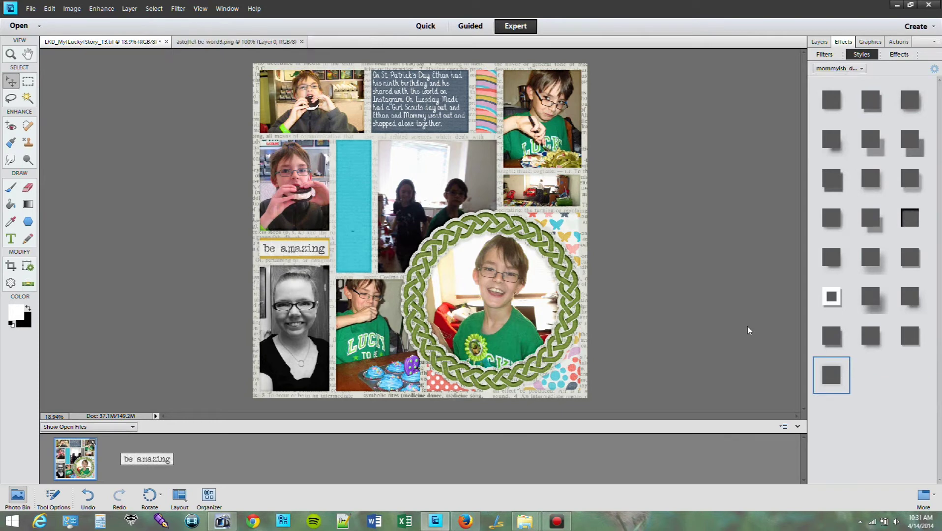
pyautogui.click(326, 249)
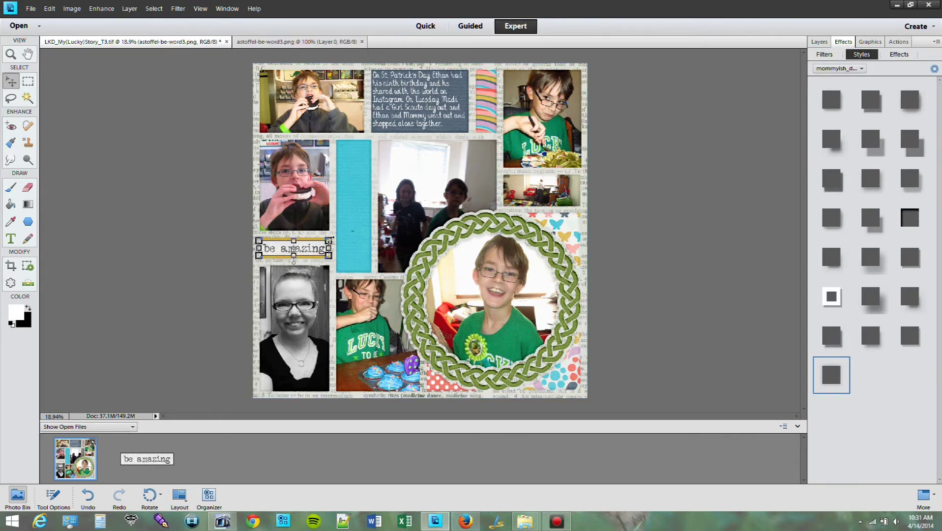
pyautogui.click(329, 240)
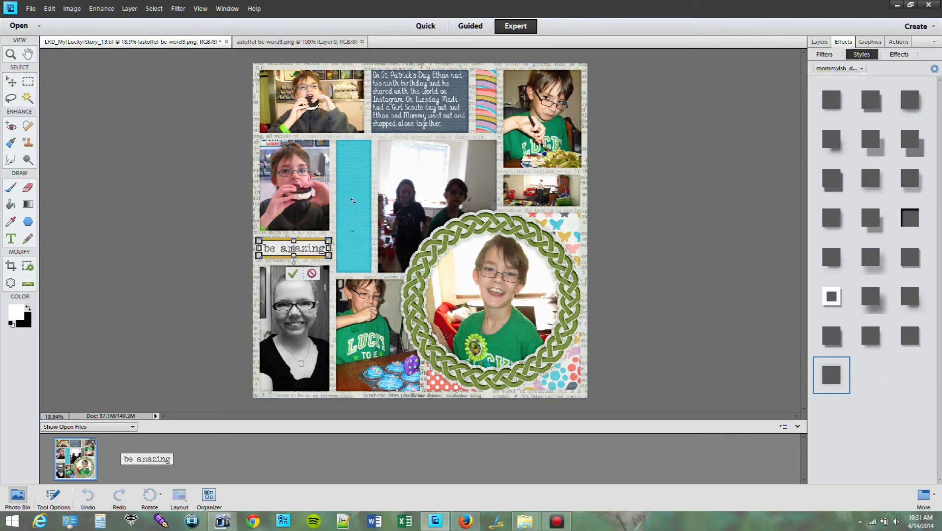
pyautogui.moveTo(345, 239); pyautogui.dragTo(347, 227)
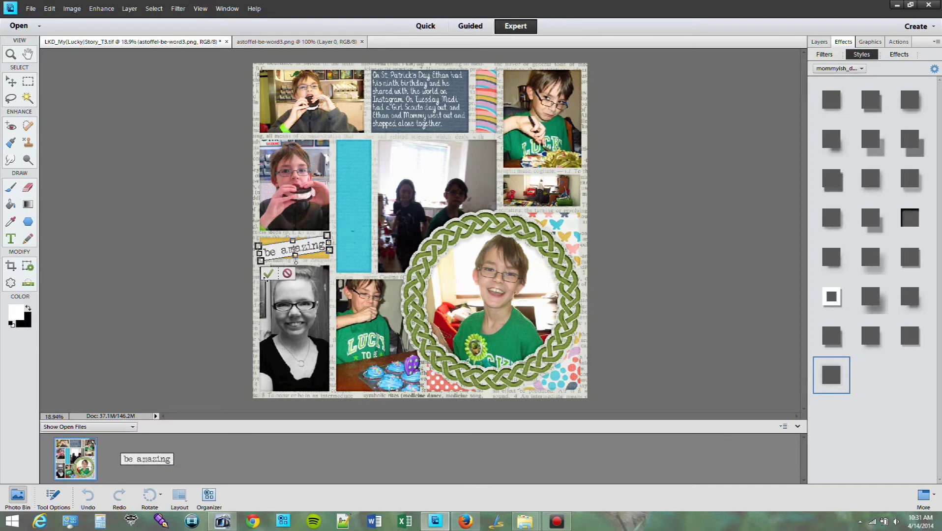
pyautogui.click(268, 274)
# - Close the astoffel-be-word3 file and select the tall teal paper strip on the scrapbook page
pyautogui.rightClick(157, 458)
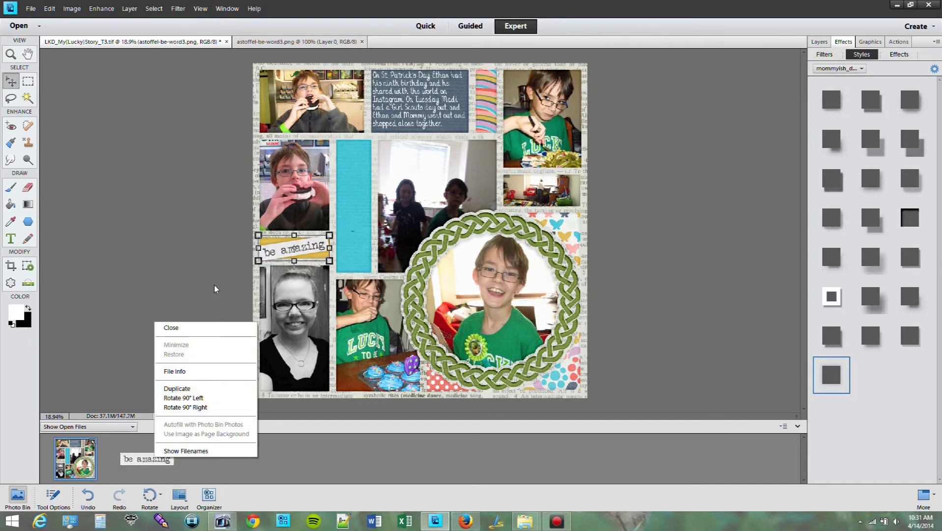
pyautogui.click(186, 334)
pyautogui.click(354, 206)
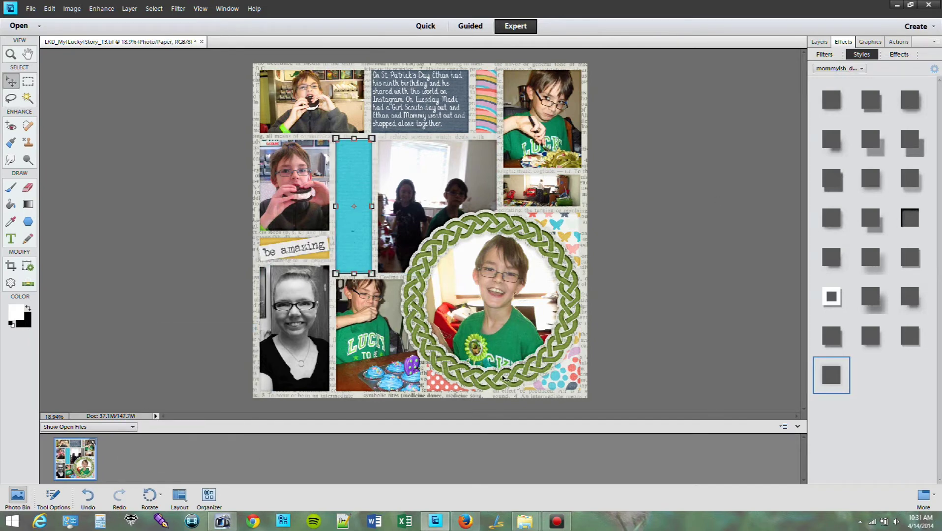
# - Switch to File Explorer and open the WAs folder of the Save the Date kit in Gingerscraps
pyautogui.moveTo(532, 526)
pyautogui.click(495, 473)
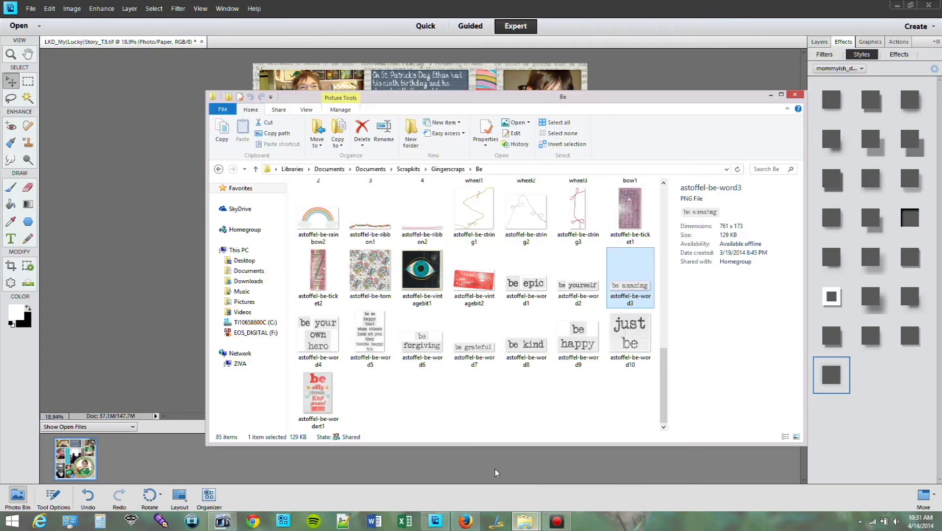
pyautogui.click(448, 169)
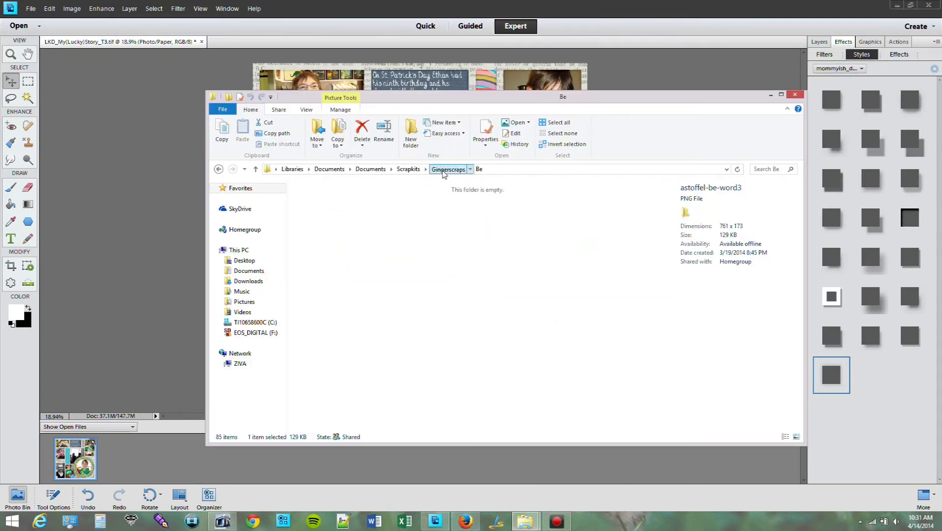
pyautogui.scroll(-5, 557, 330)
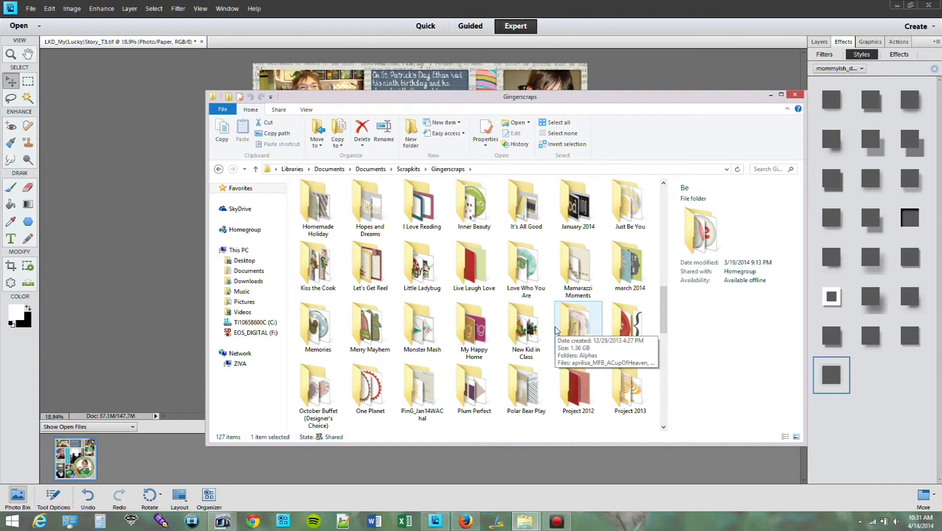
pyautogui.scroll(-4, 557, 331)
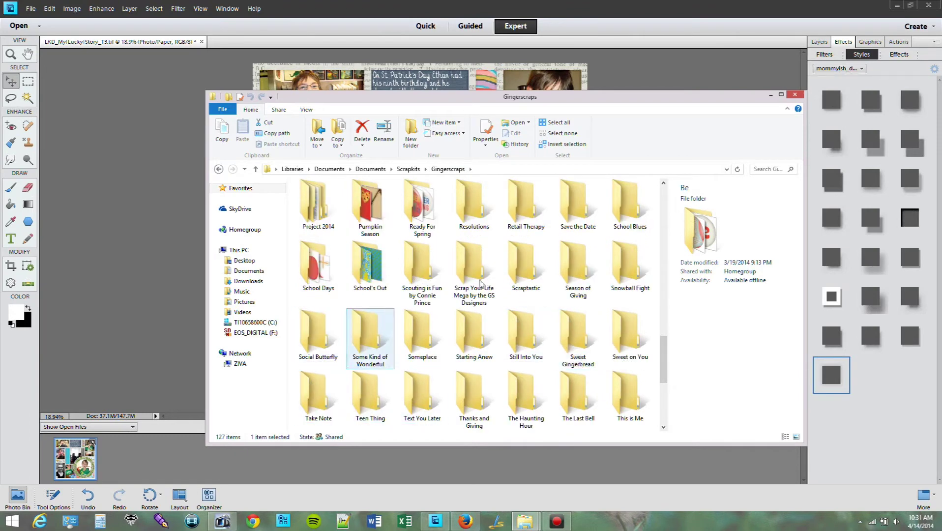
pyautogui.click(599, 224)
pyautogui.doubleClick(599, 224)
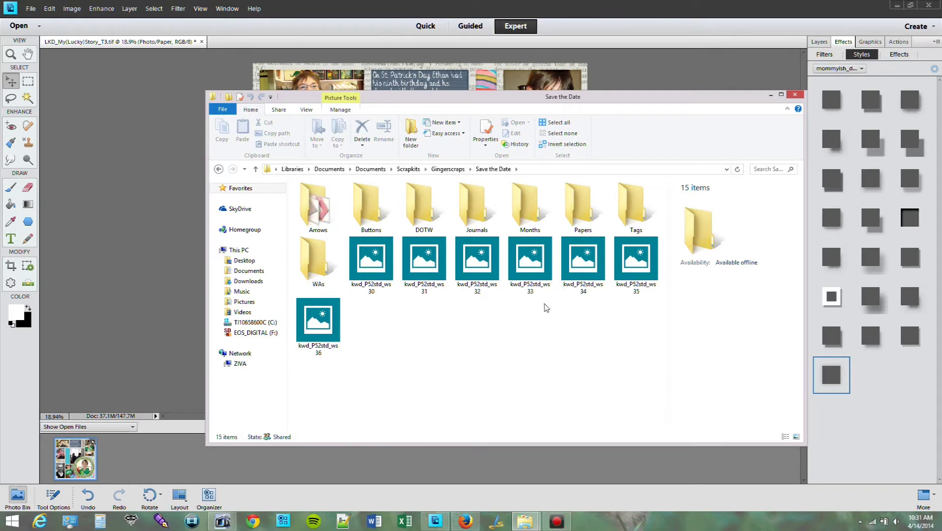
pyautogui.click(309, 275)
pyautogui.doubleClick(310, 274)
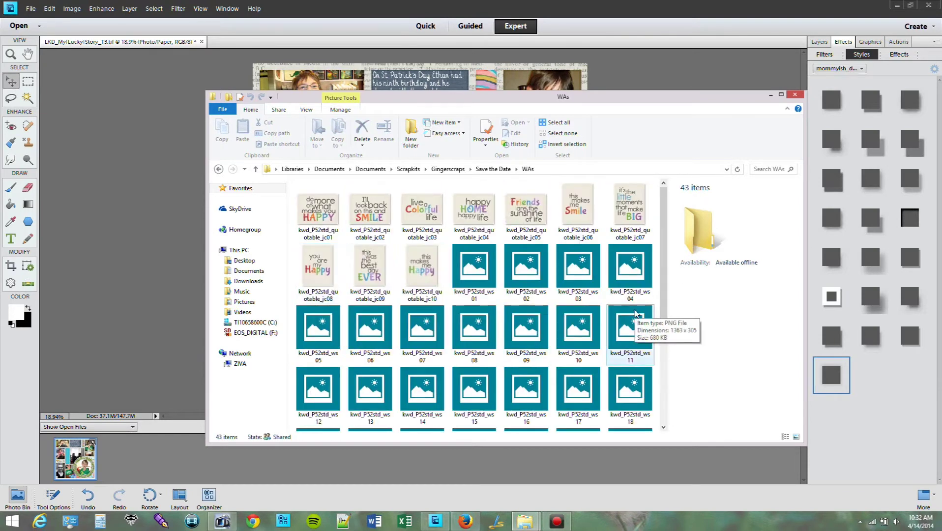
# - Find the red-lettered kwd_P52std_ws29 "MAGICAL" word strip and open it in Photoshop Elements
pyautogui.scroll(-3, 635, 314)
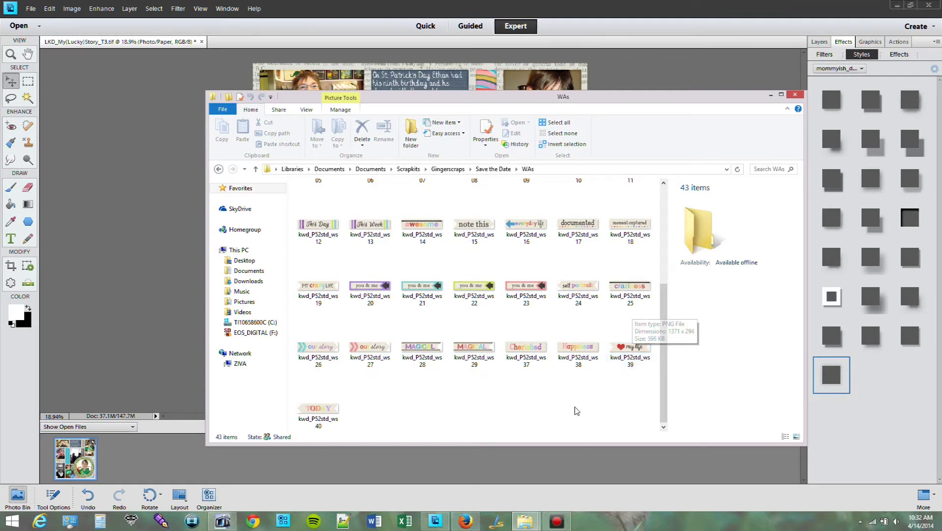
pyautogui.click(489, 361)
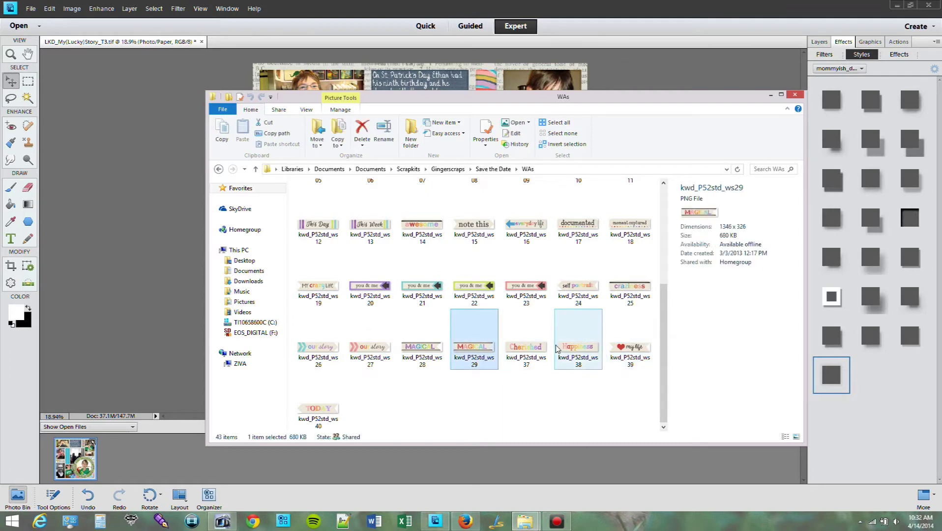
pyautogui.moveTo(464, 346); pyautogui.dragTo(166, 452)
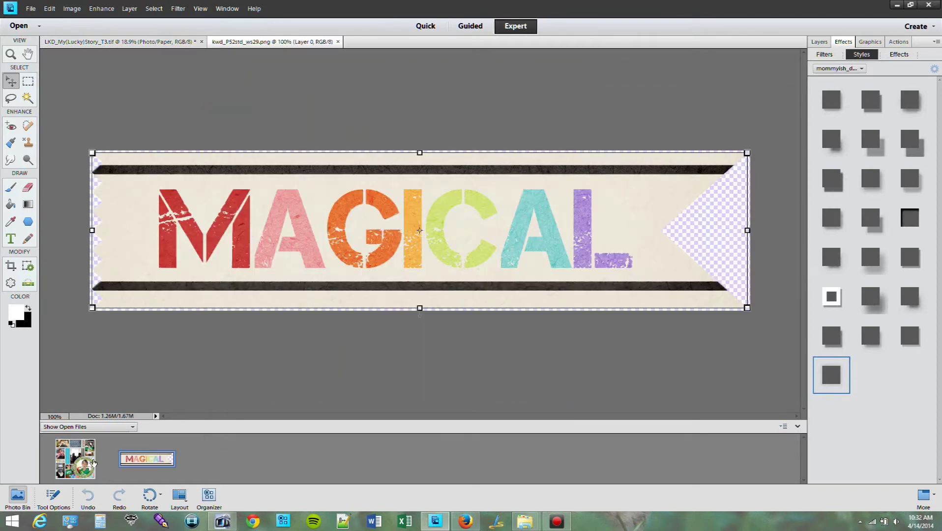
# - Add the "MAGICAL" word strip to the scrapbook page directly above the layer of the large two-children photo
pyautogui.click(65, 461)
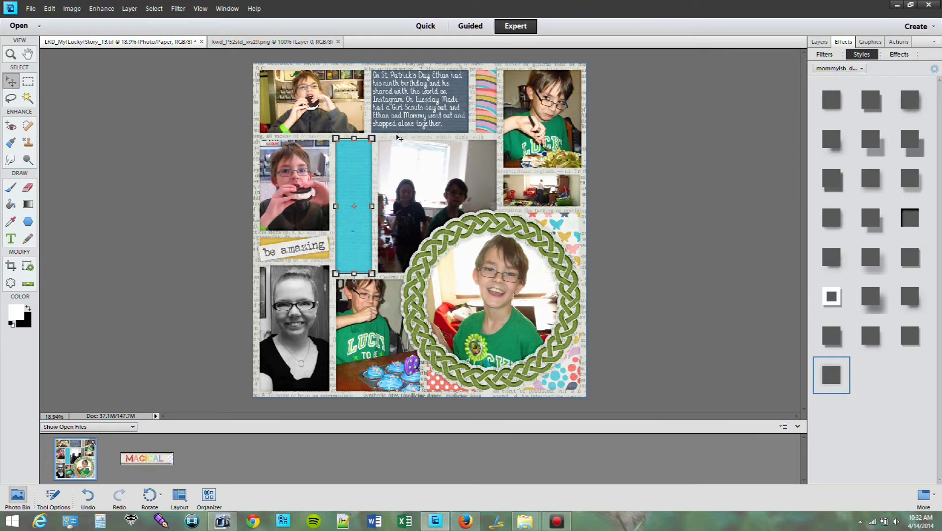
pyautogui.click(405, 162)
pyautogui.moveTo(160, 465); pyautogui.dragTo(415, 231)
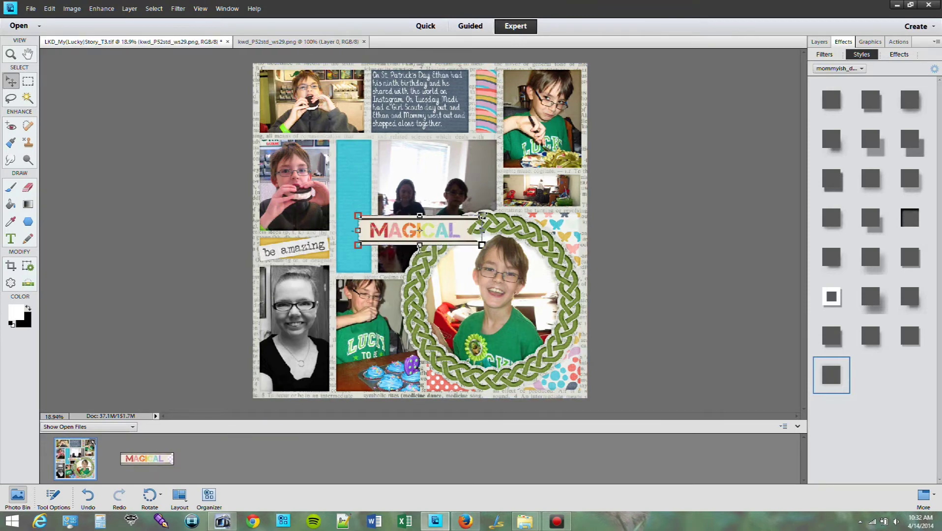
# - Rotate the "MAGICAL" strip to -90 degrees so it reads upward
pyautogui.click(482, 216)
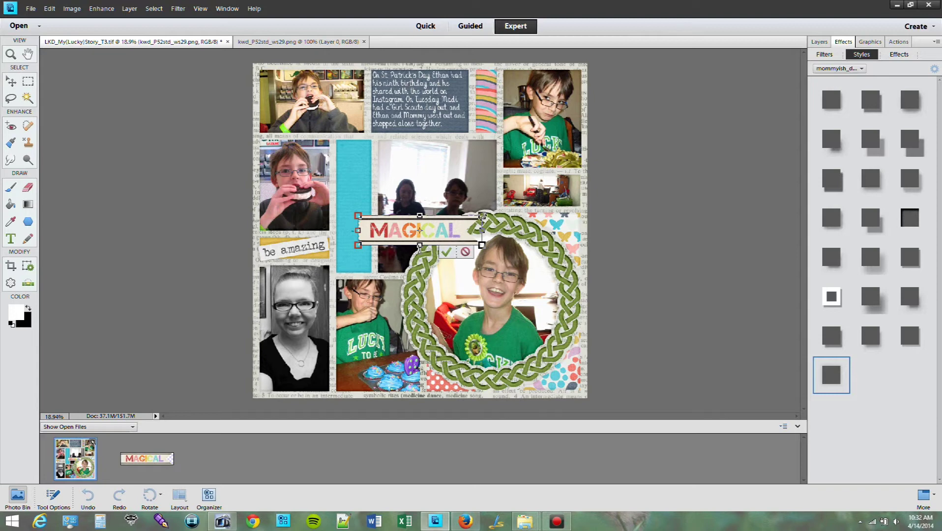
pyautogui.click(53, 497)
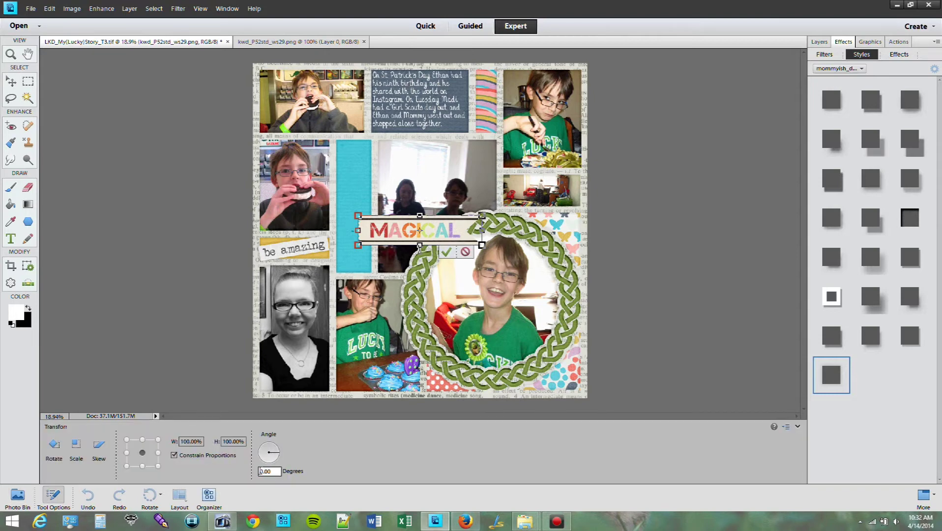
pyautogui.write('9')
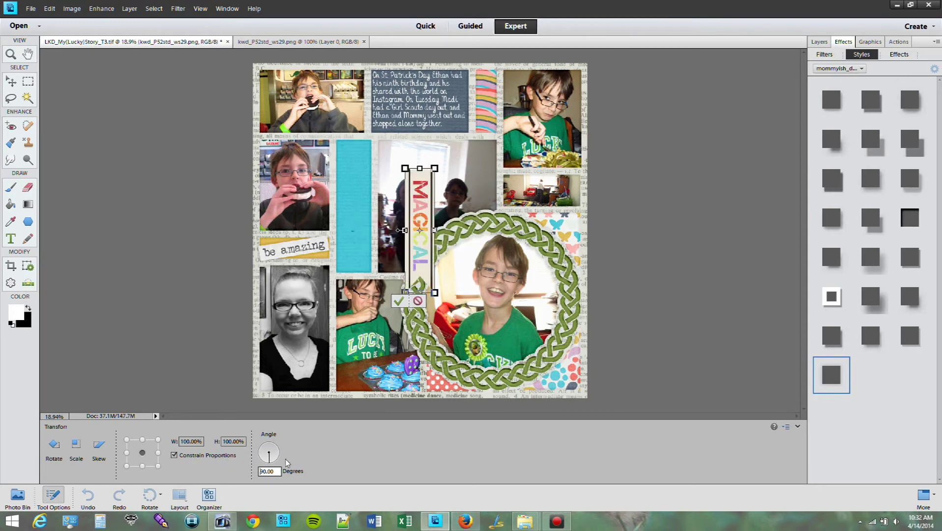
pyautogui.write('-')
# - Move the vertical "MAGICAL" strip onto the teal paper strip and tilt it slightly clockwise
pyautogui.moveTo(422, 217); pyautogui.dragTo(356, 195)
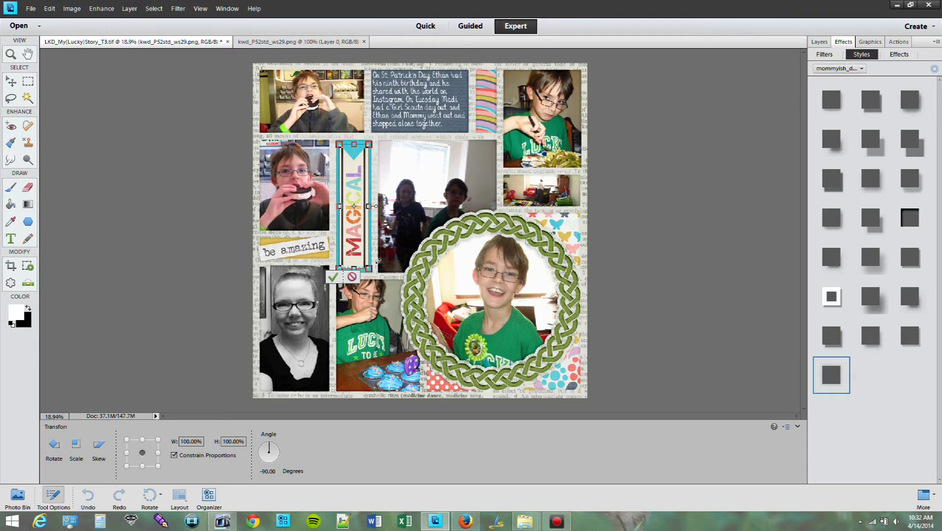
pyautogui.click(333, 276)
pyautogui.moveTo(383, 129); pyautogui.dragTo(394, 133)
pyautogui.click(327, 287)
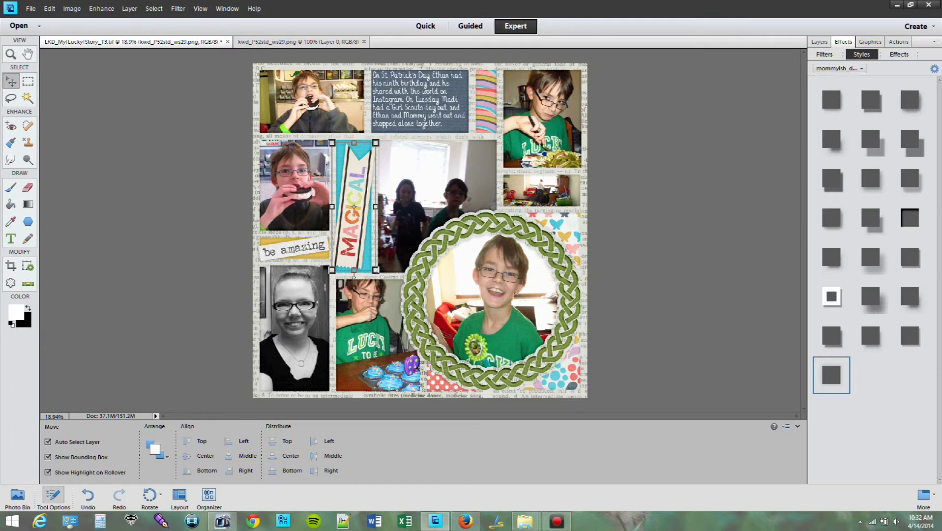
# - Switch to File Explorer and open the Stamps folder of the Project 2014 kit in Gingerscraps
pyautogui.moveTo(531, 522)
pyautogui.click(511, 452)
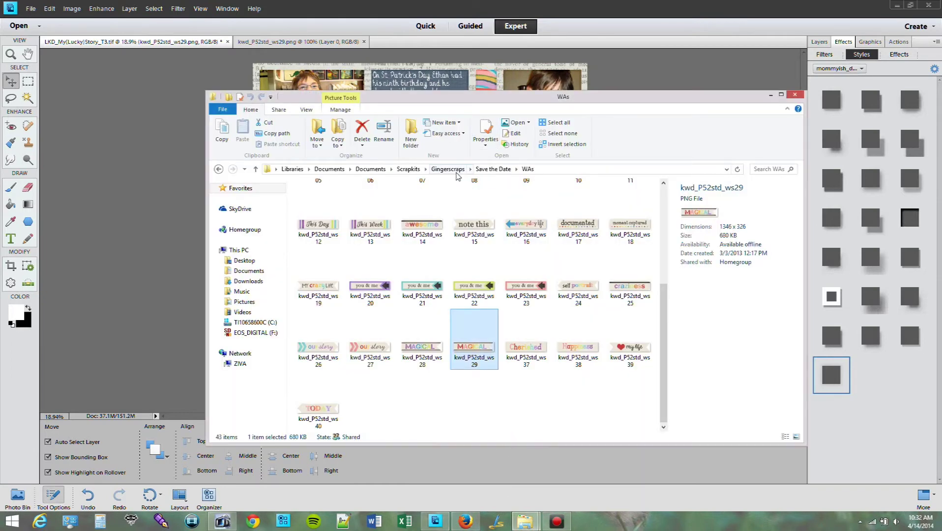
pyautogui.click(448, 169)
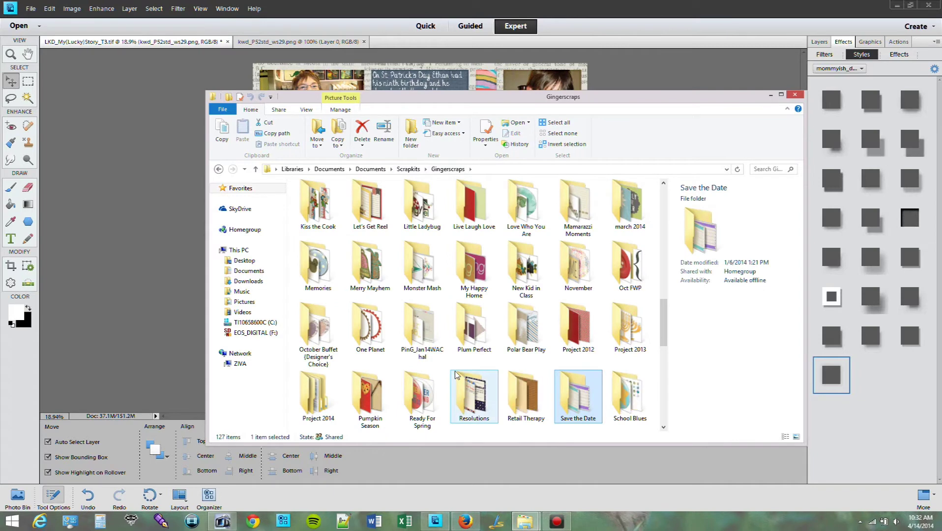
pyautogui.doubleClick(308, 425)
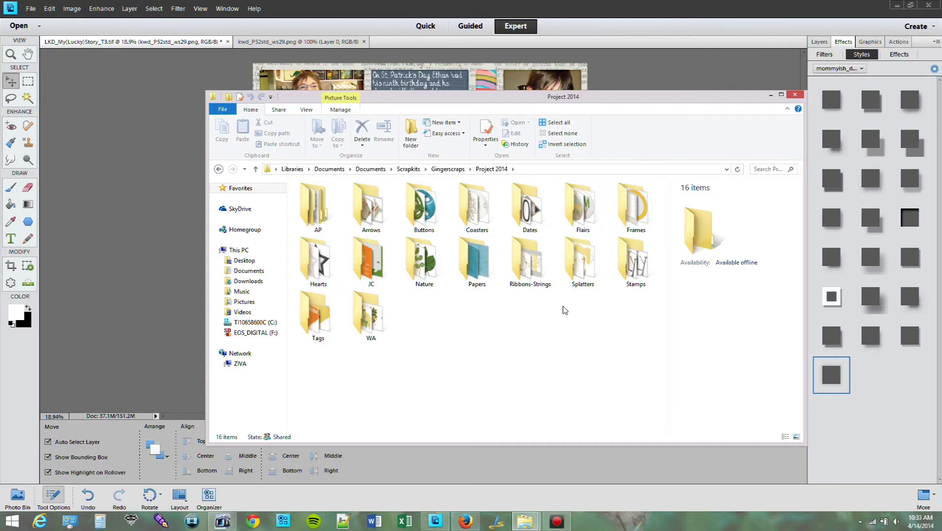
pyautogui.doubleClick(641, 267)
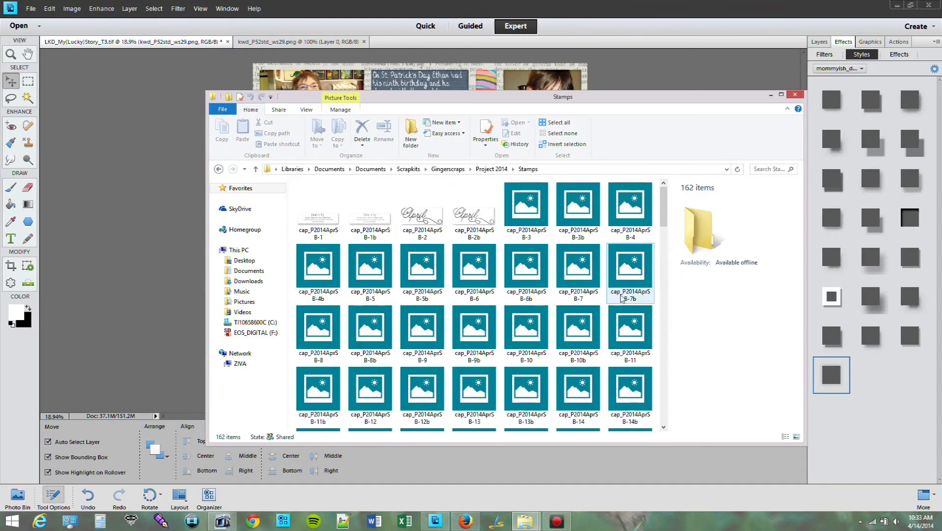
# - Look through the Project 2014 stamps, especially the March designs, for a suitable embellishment
pyautogui.scroll(-2, 608, 309)
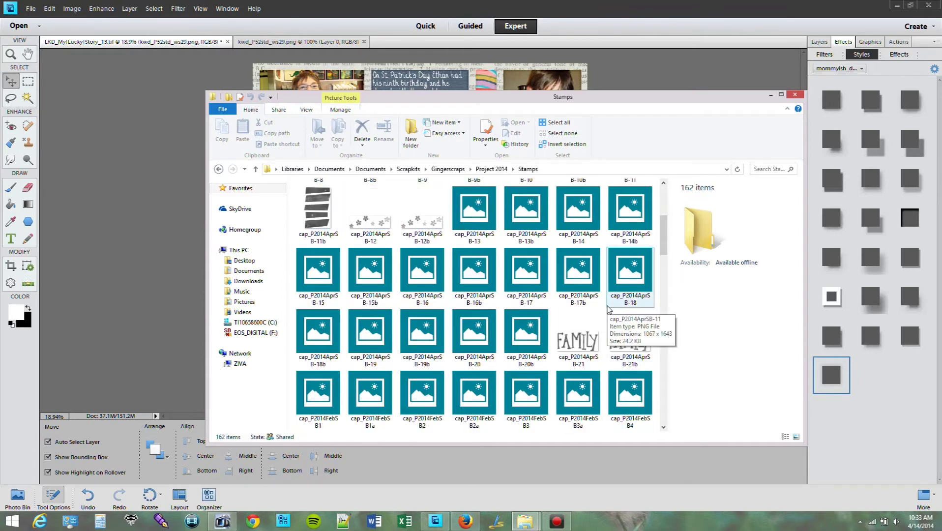
pyautogui.scroll(-5, 608, 309)
pyautogui.scroll(-6, 609, 309)
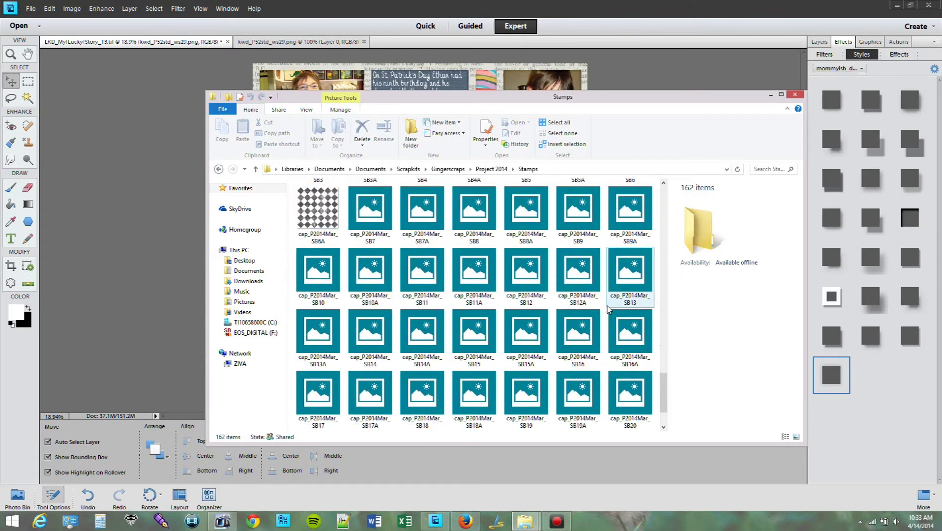
pyautogui.scroll(2, 609, 309)
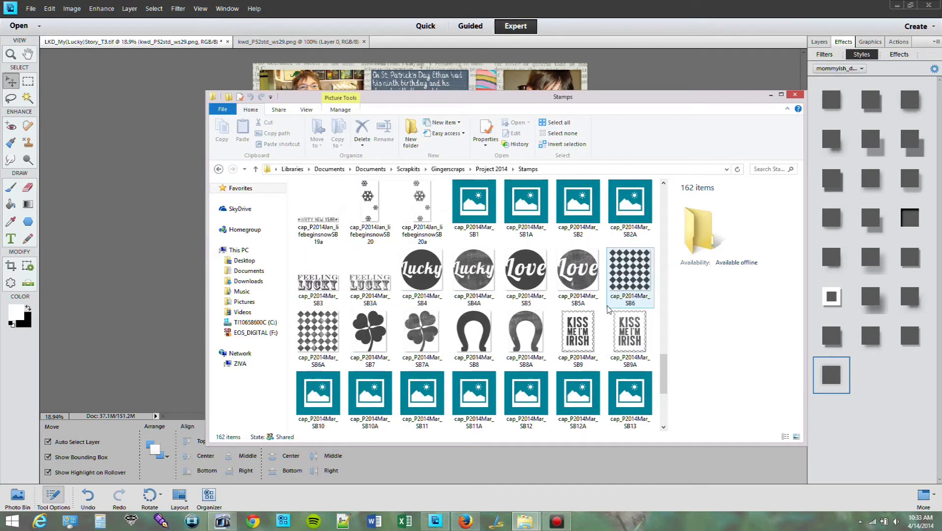
pyautogui.scroll(-2, 609, 309)
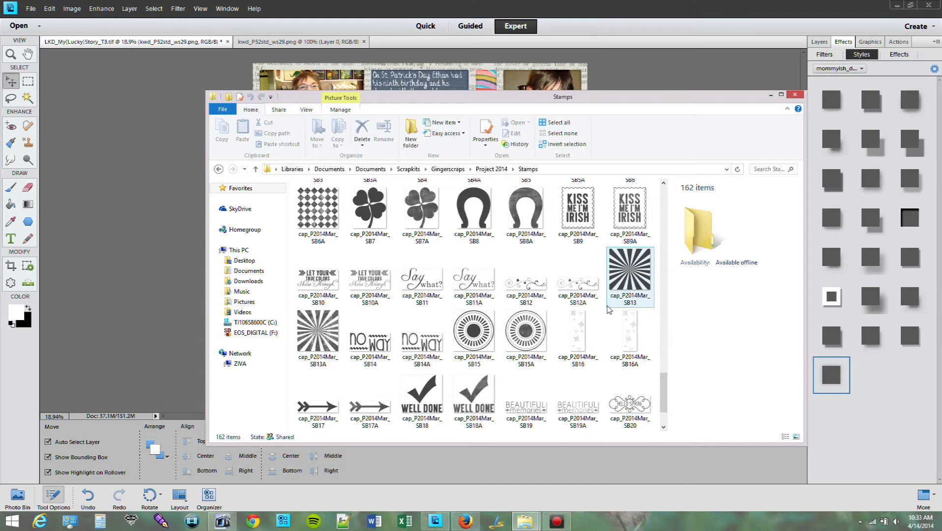
pyautogui.scroll(-1, 609, 309)
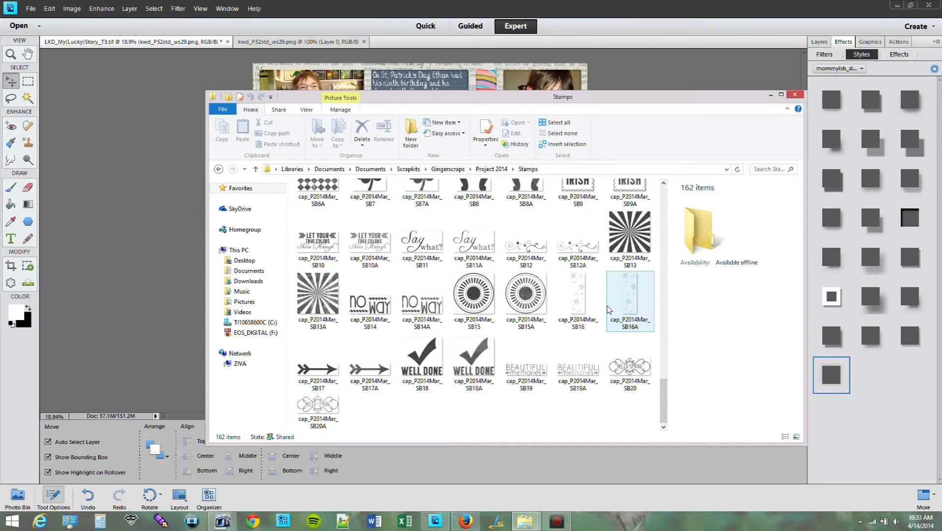
pyautogui.scroll(2, 609, 309)
pyautogui.scroll(3, 608, 309)
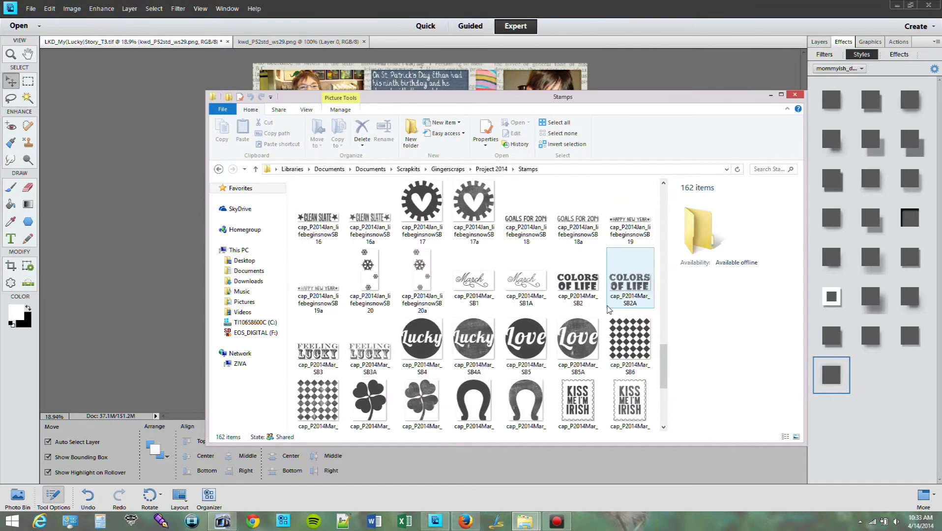
# - Look through the Flairs folder of the Project 2014 kit for a matching embellishment
pyautogui.click(491, 170)
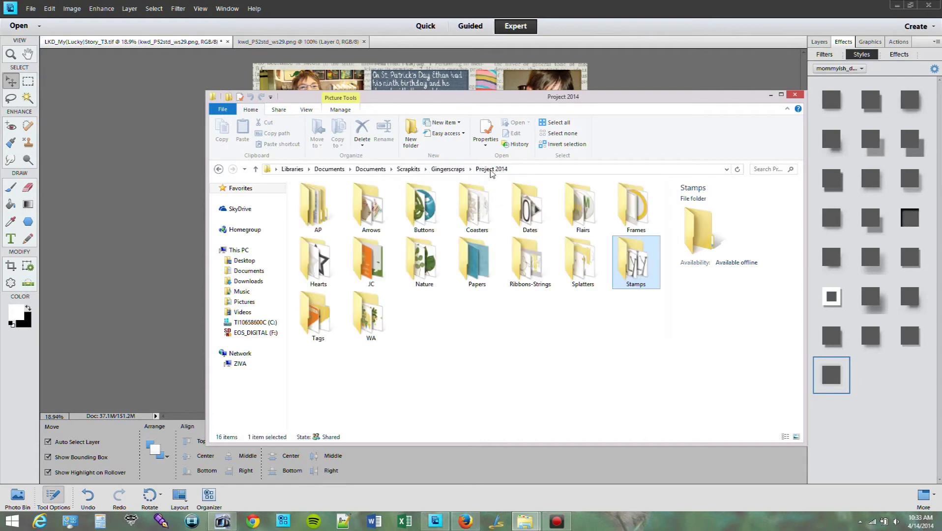
pyautogui.doubleClick(593, 222)
pyautogui.scroll(-5, 570, 320)
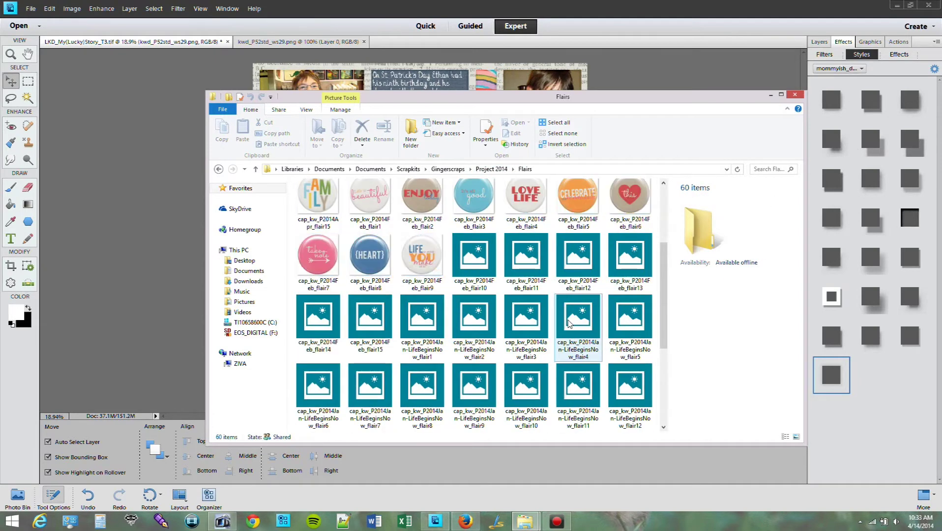
pyautogui.scroll(-1, 569, 324)
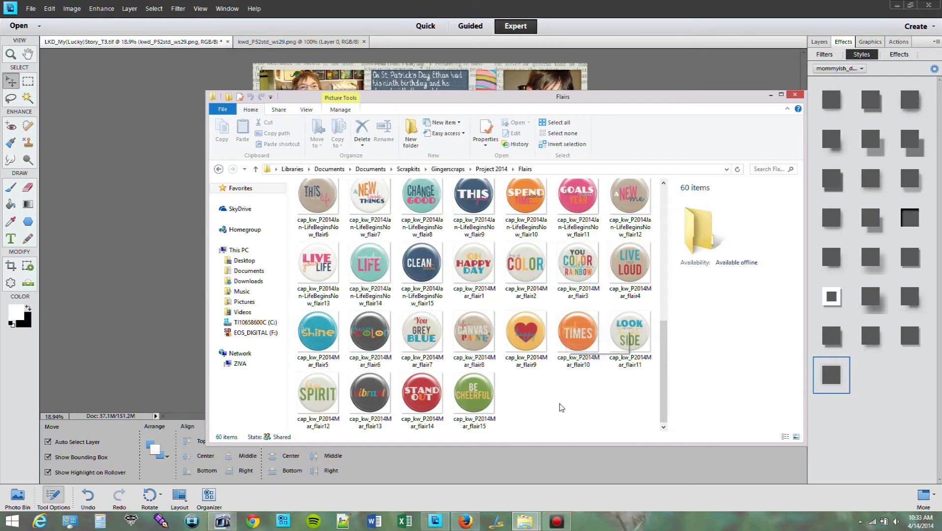
pyautogui.scroll(1, 578, 393)
# - Browse the word art and labels in the WA folder of the Project 2014 kit
pyautogui.click(491, 169)
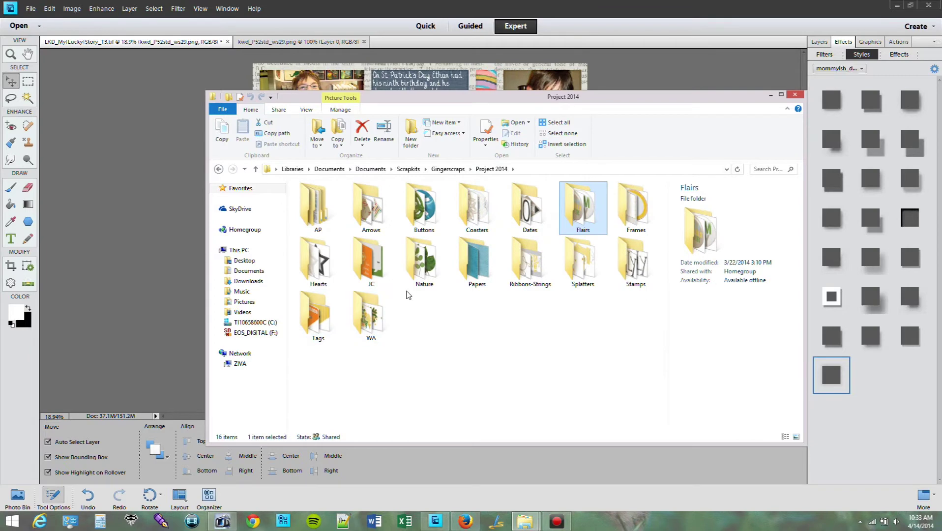
pyautogui.doubleClick(370, 317)
pyautogui.scroll(-3, 627, 352)
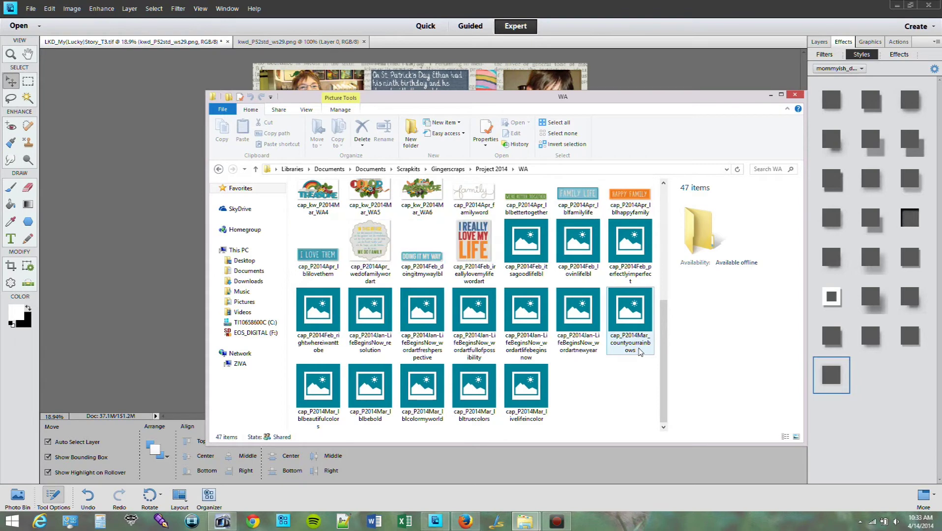
pyautogui.scroll(1, 640, 351)
pyautogui.scroll(2, 640, 352)
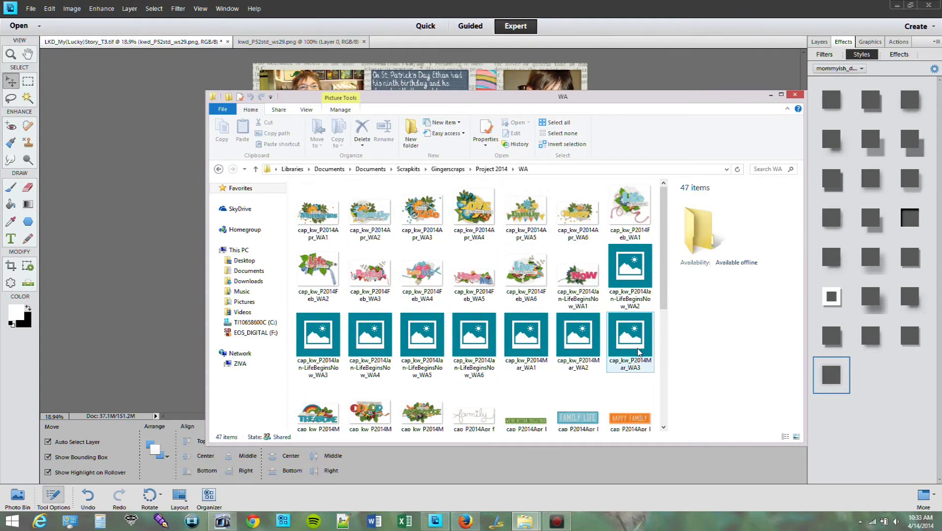
pyautogui.scroll(-1, 639, 351)
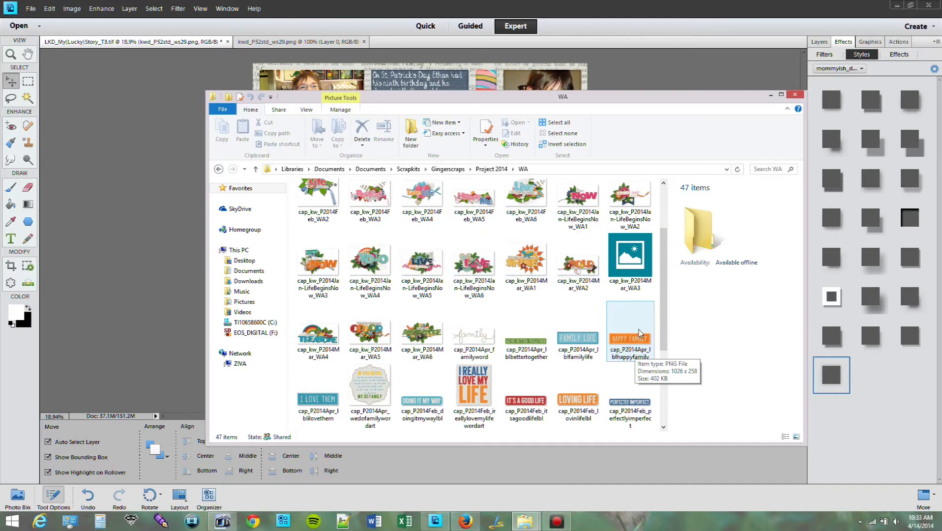
pyautogui.scroll(1, 638, 334)
pyautogui.scroll(-1, 639, 332)
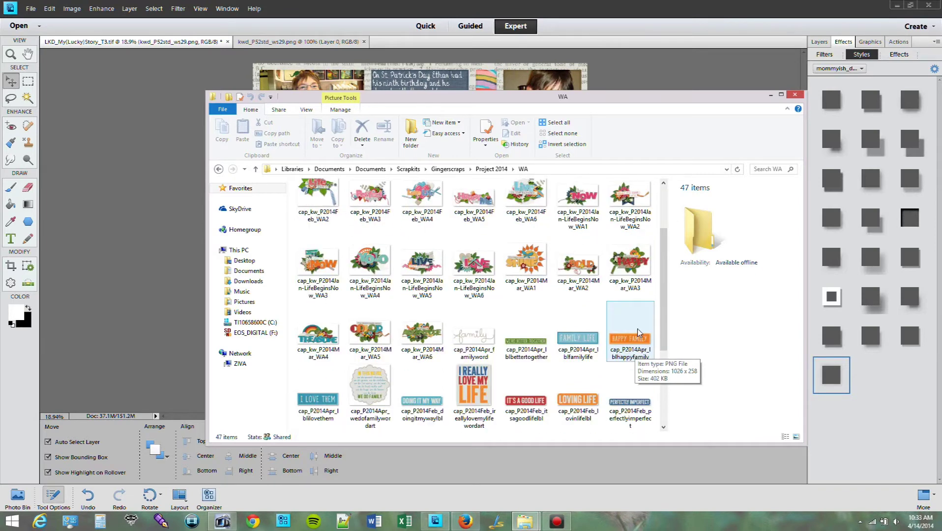
pyautogui.scroll(1, 638, 332)
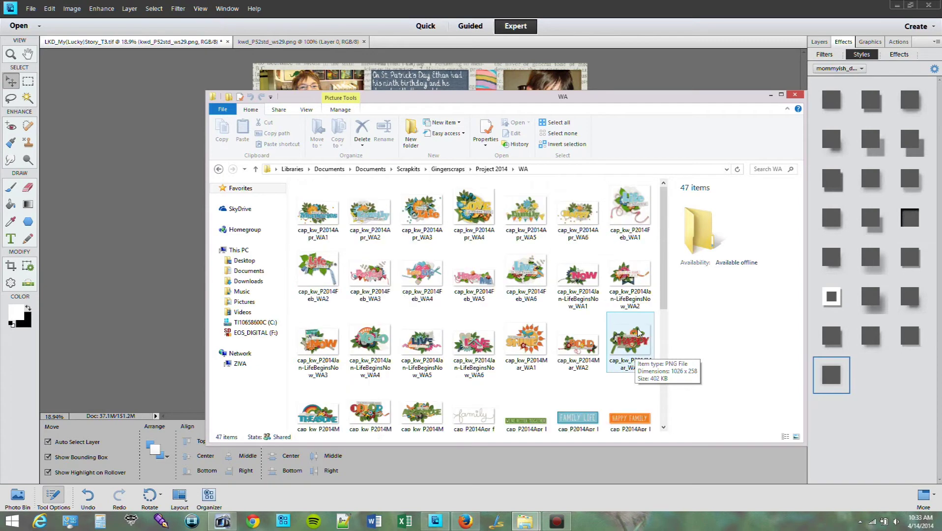
pyautogui.scroll(-3, 638, 332)
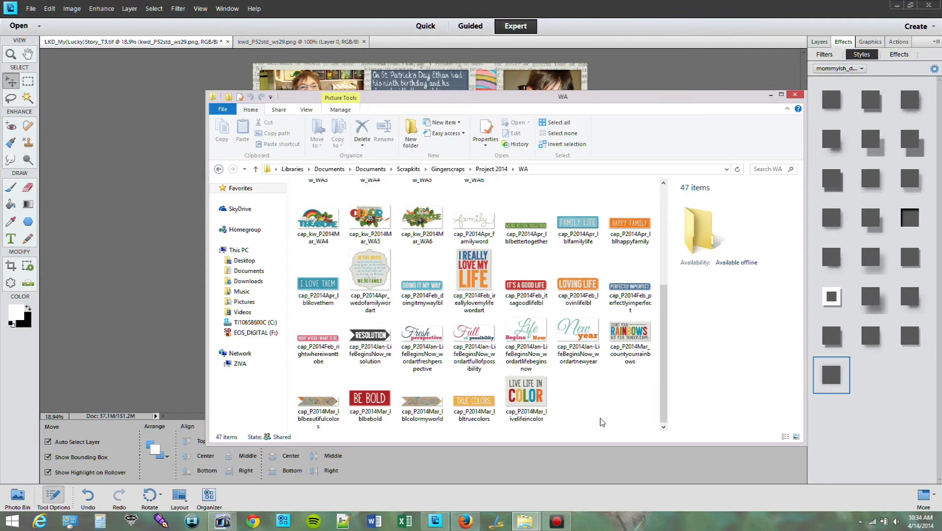
pyautogui.scroll(5, 603, 422)
# - Open the WA folder of the Project 2013 kit in Gingerscraps and look for the March word labels
pyautogui.click(447, 169)
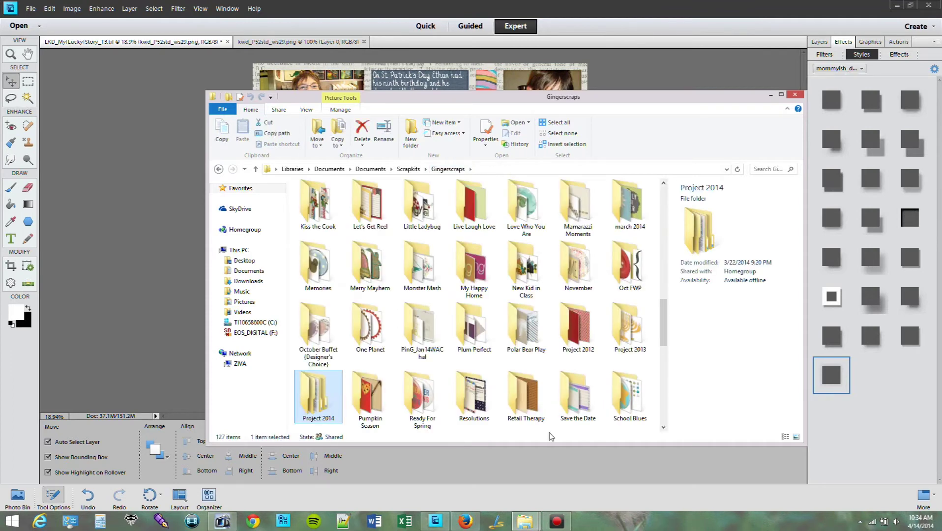
pyautogui.doubleClick(629, 322)
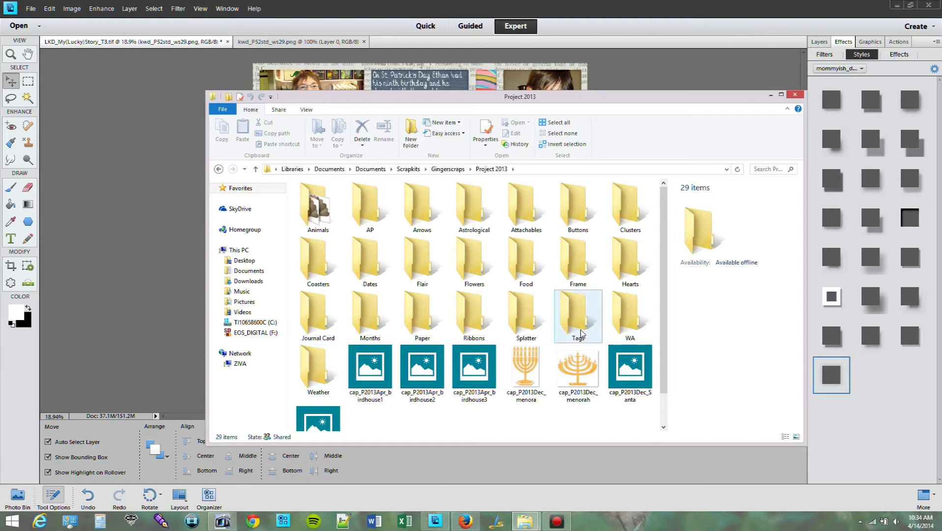
pyautogui.doubleClick(633, 323)
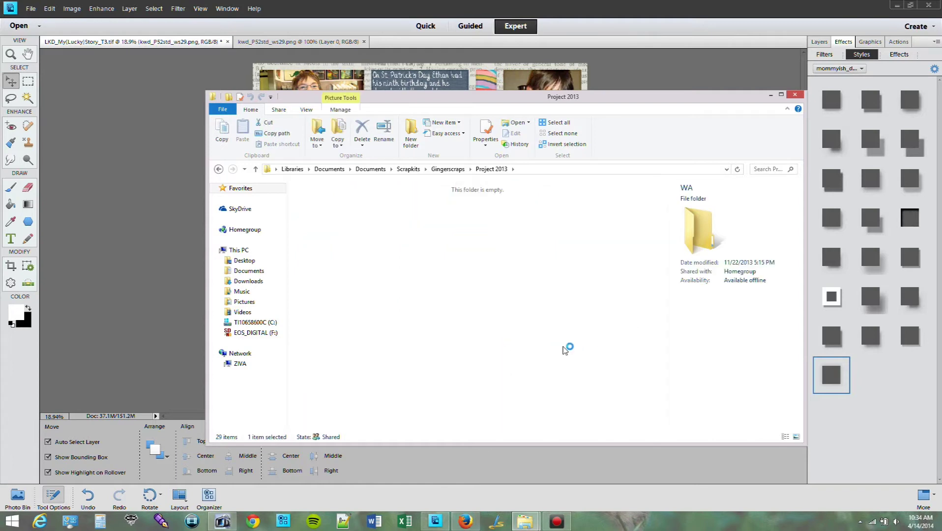
pyautogui.scroll(-10, 563, 350)
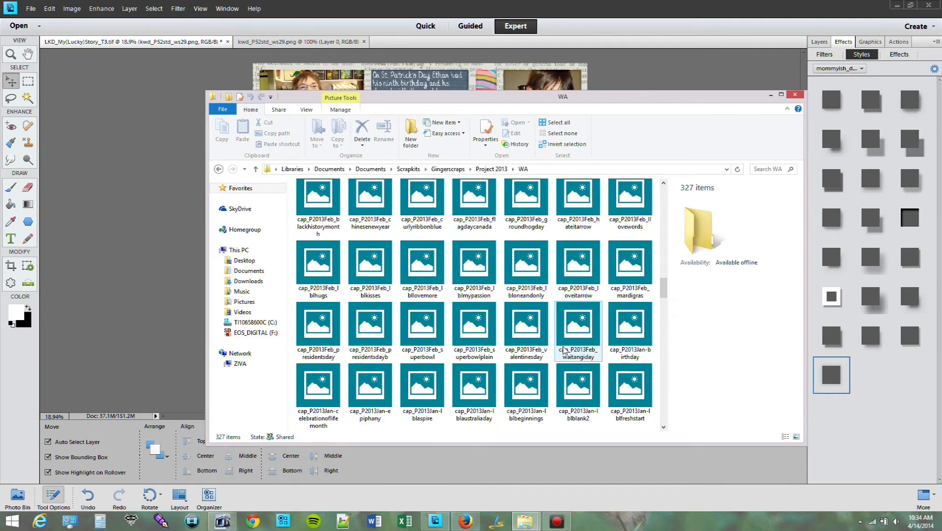
pyautogui.scroll(5, 564, 350)
pyautogui.scroll(10, 564, 350)
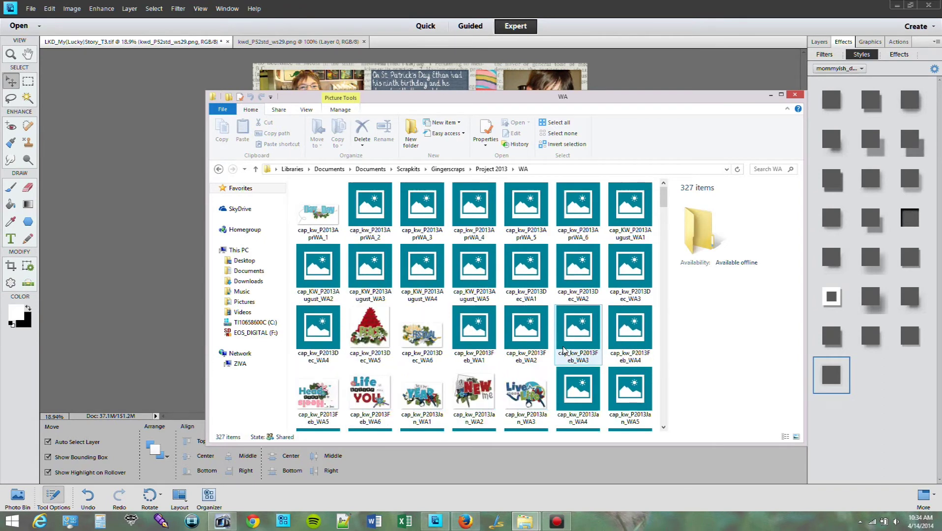
pyautogui.scroll(-3, 564, 350)
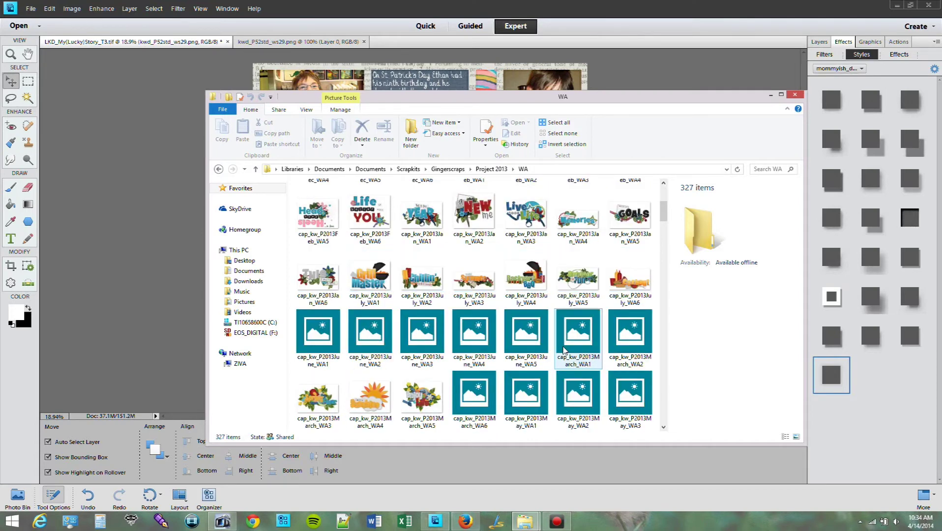
pyautogui.scroll(-5, 564, 350)
pyautogui.scroll(-6, 564, 350)
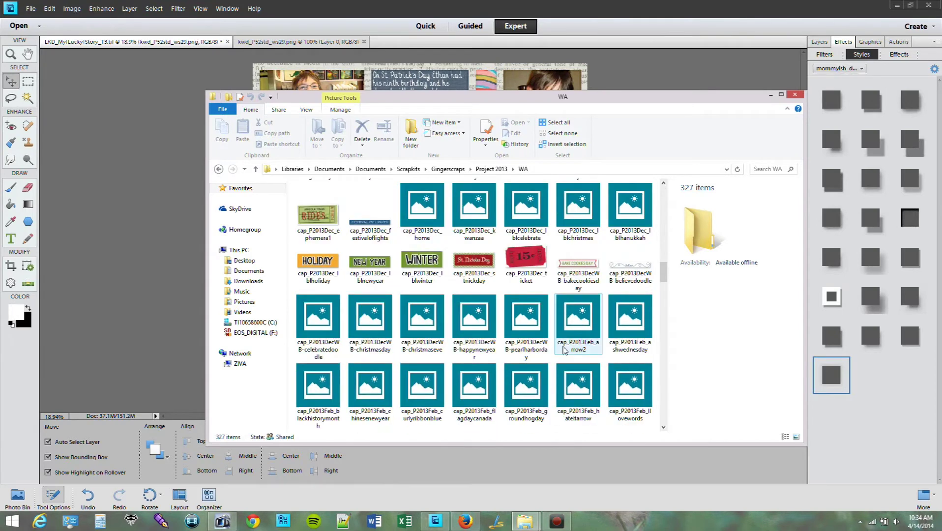
pyautogui.scroll(-6, 564, 350)
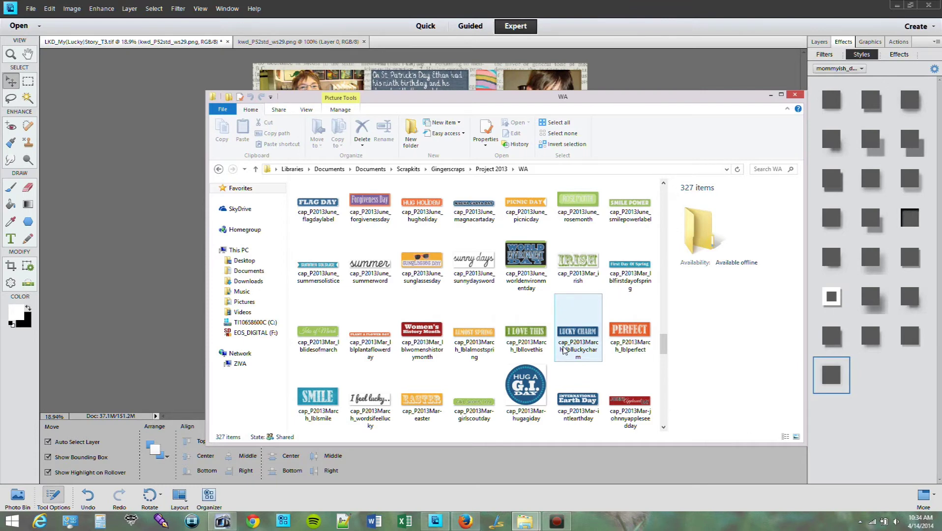
# - Open cap_P2013March_lblluckycharm, cap_P2013March_lblsmile and cap_P2013March_wordsifeellucky from the WA folder in Photoshop Elements
pyautogui.click(574, 261)
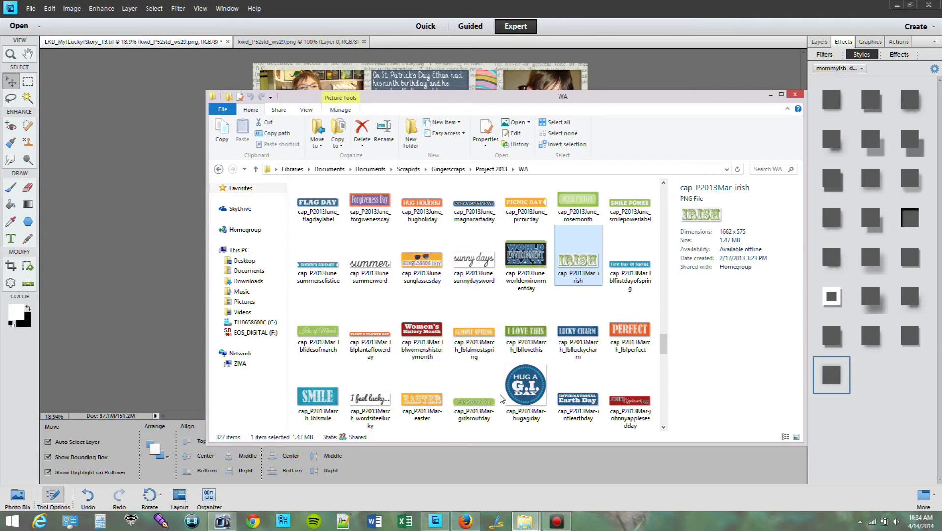
pyautogui.click(594, 333)
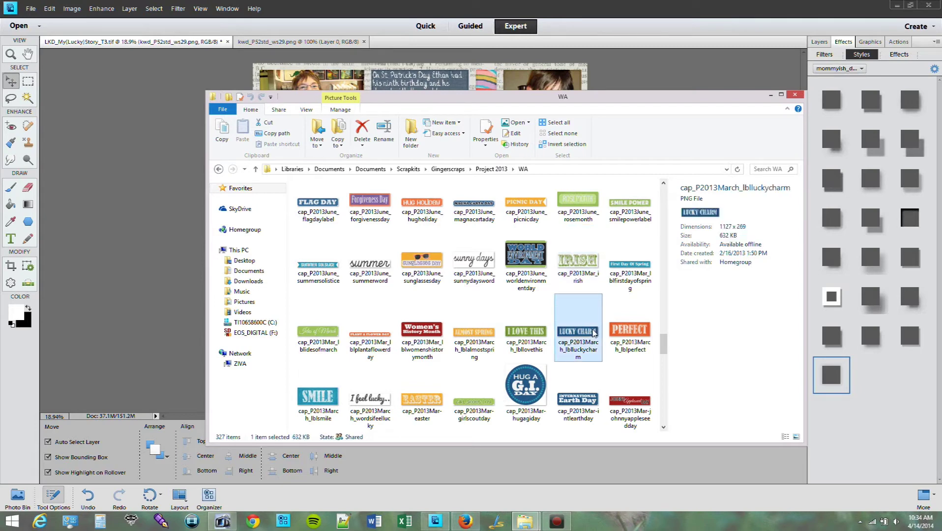
pyautogui.keyDown('ctrl'); pyautogui.click(318, 394); pyautogui.keyUp('ctrl')
pyautogui.keyDown('ctrl'); pyautogui.click(361, 397); pyautogui.keyUp('ctrl')
pyautogui.moveTo(359, 397); pyautogui.dragTo(436, 422)
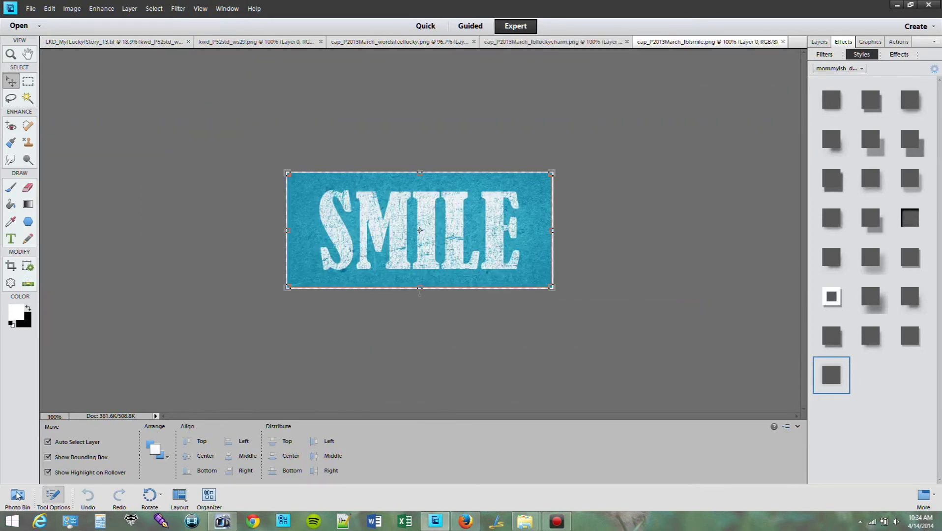
# - Show the open files in the Photo Bin, return to the scrapbook page and close the "MAGICAL" source file
pyautogui.click(20, 496)
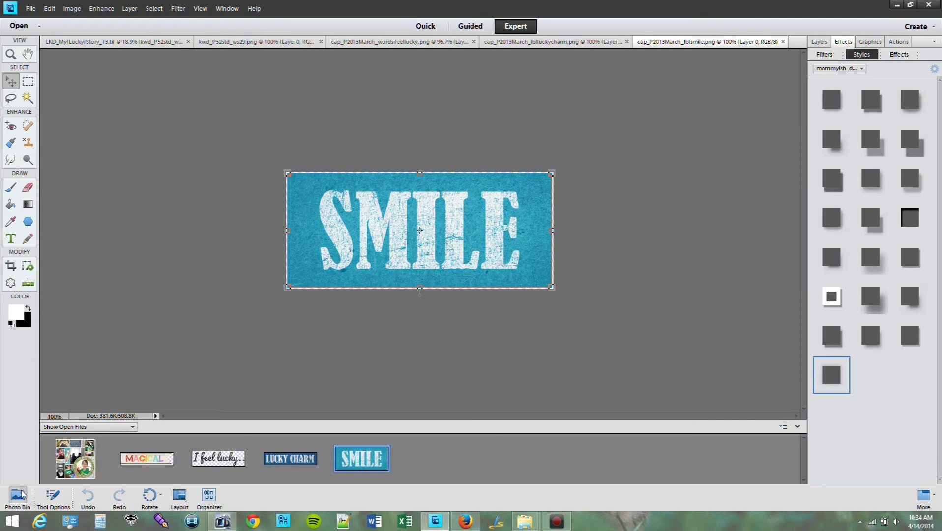
pyautogui.click(87, 462)
pyautogui.rightClick(149, 458)
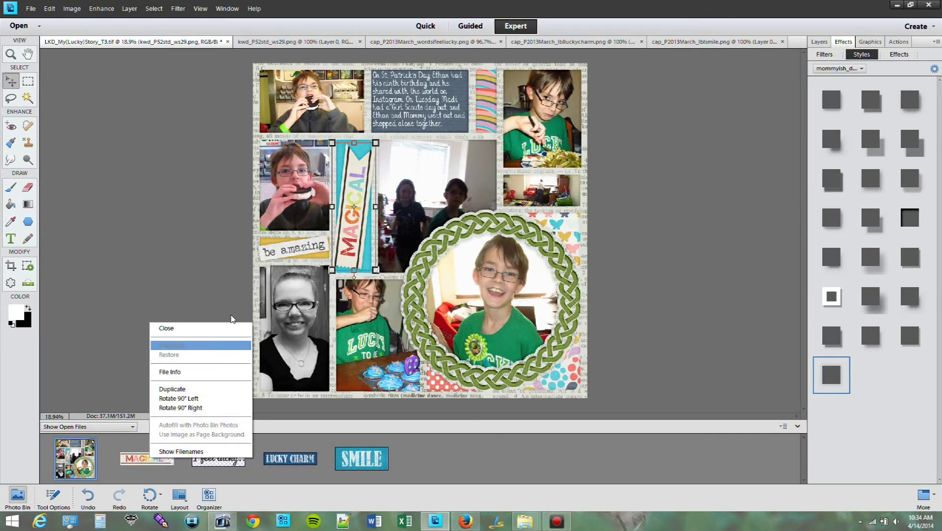
pyautogui.click(190, 329)
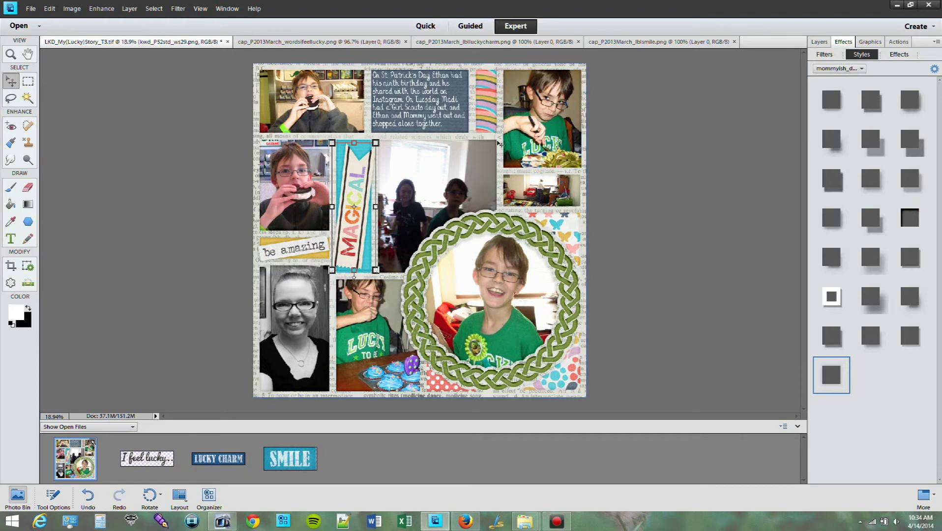
# - Place the "I feel lucky.." word art across the two stacked photos at the page's upper right and close its source file
pyautogui.moveTo(147, 458); pyautogui.dragTo(493, 213)
pyautogui.moveTo(444, 231); pyautogui.dragTo(537, 170)
pyautogui.click(537, 169)
pyautogui.moveTo(433, 194); pyautogui.dragTo(527, 164)
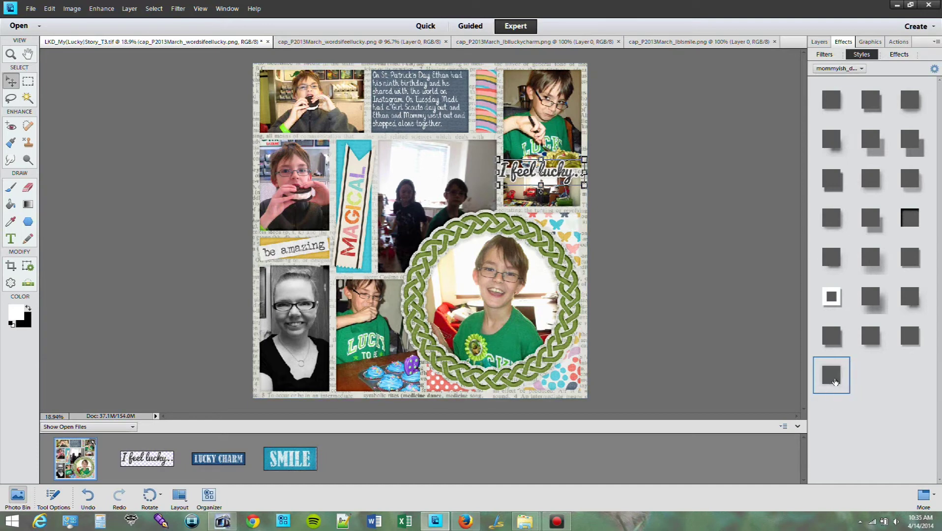
pyautogui.rightClick(121, 465)
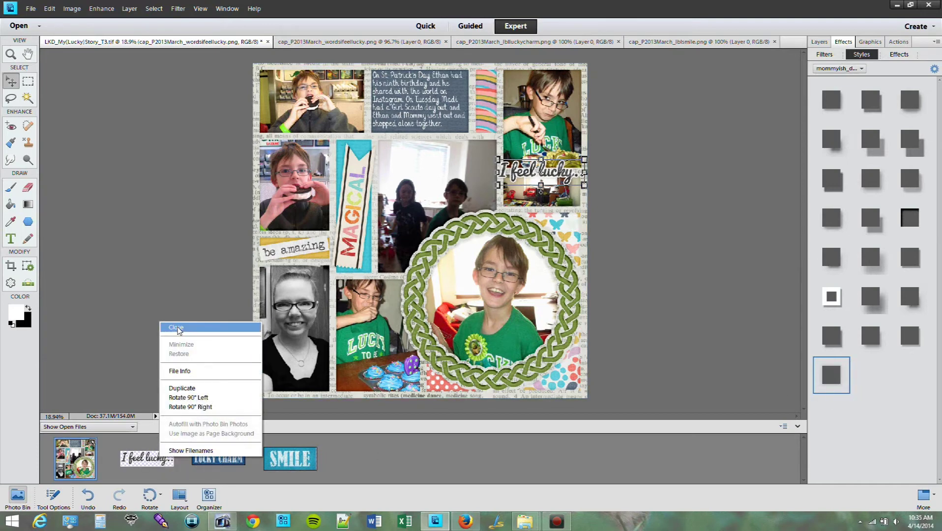
pyautogui.click(147, 326)
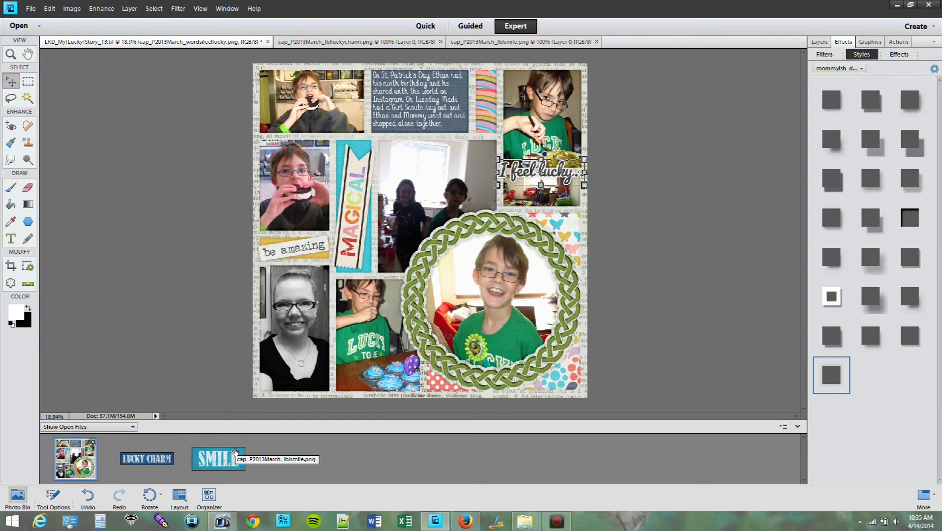
# - Place the "SMILE" label over the lower-right edge of the round braided frame and apply the drop shadow style
pyautogui.moveTo(237, 466); pyautogui.dragTo(559, 369)
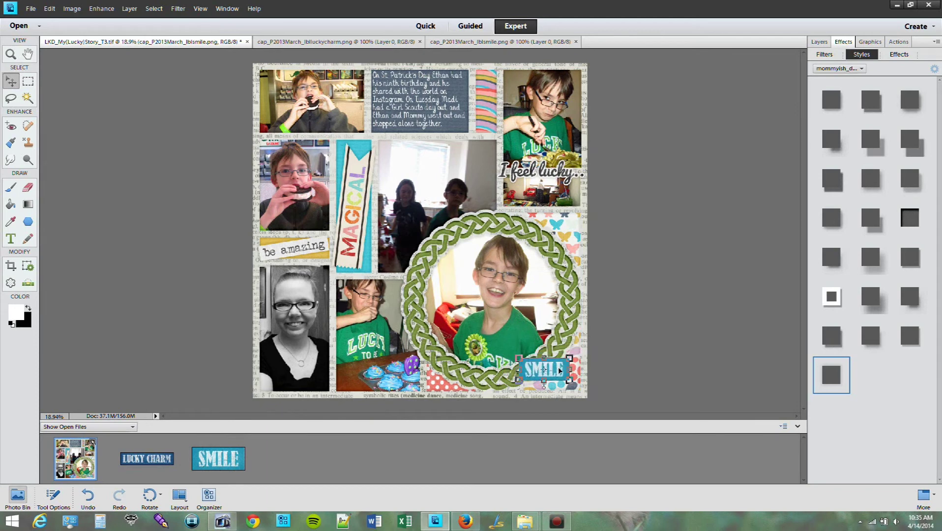
pyautogui.doubleClick(825, 375)
# - Add the "LUCKY CHARM" label at the round frame's left edge, tilted slightly counterclockwise with a drop shadow, and close the label source files
pyautogui.moveTo(125, 459); pyautogui.dragTo(420, 284)
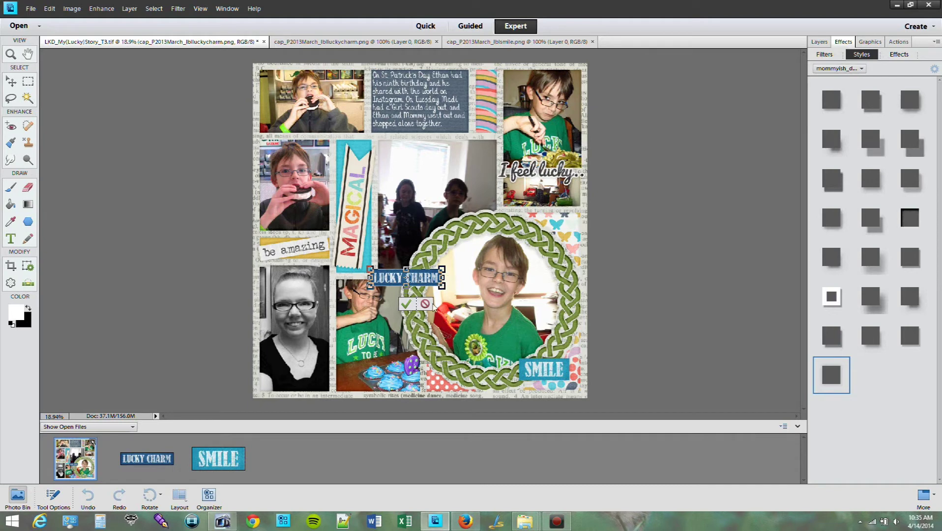
pyautogui.moveTo(466, 266); pyautogui.dragTo(465, 256)
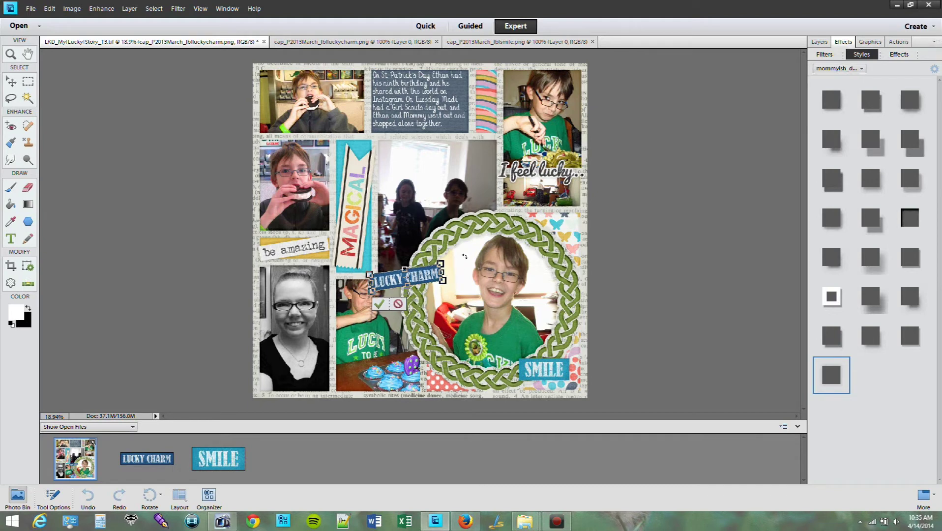
pyautogui.moveTo(395, 278); pyautogui.dragTo(403, 277)
pyautogui.moveTo(831, 381); pyautogui.dragTo(826, 383)
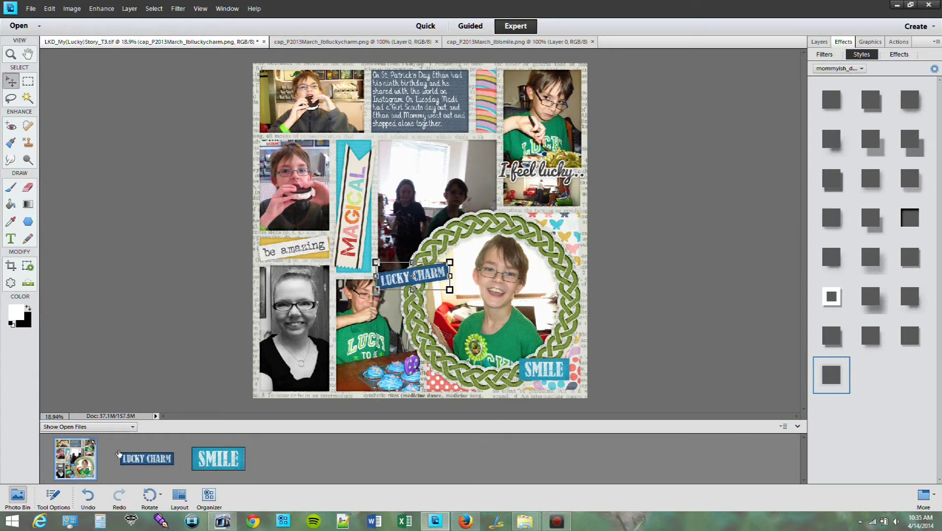
pyautogui.rightClick(231, 453)
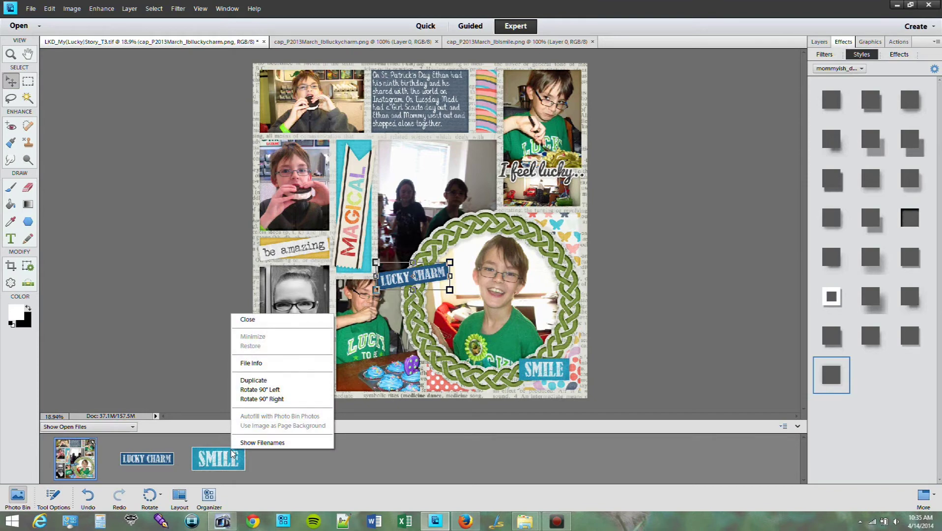
pyautogui.click(271, 320)
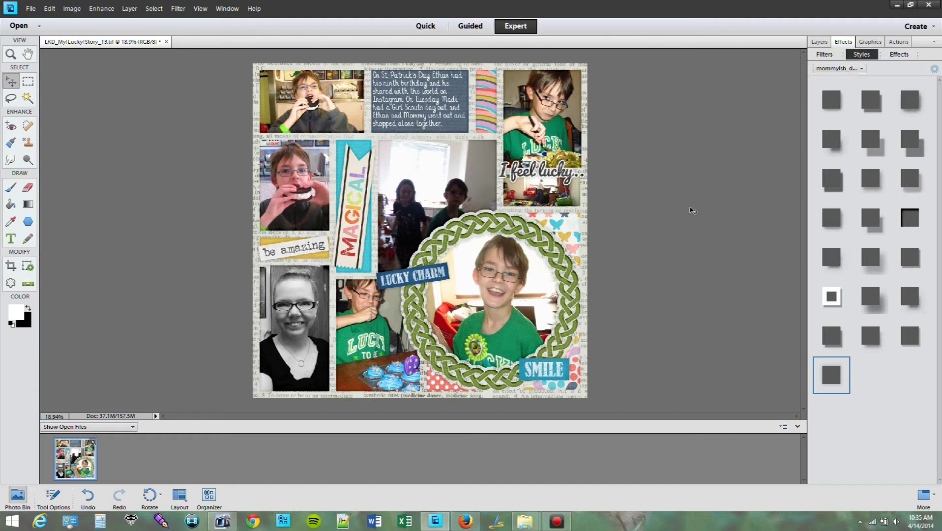
# - Move the "LUCKY CHARM" label onto the striped paper strip beside the journaling and rotate it to read downward with a slight tilt
pyautogui.click(404, 282)
pyautogui.moveTo(449, 259); pyautogui.dragTo(489, 122)
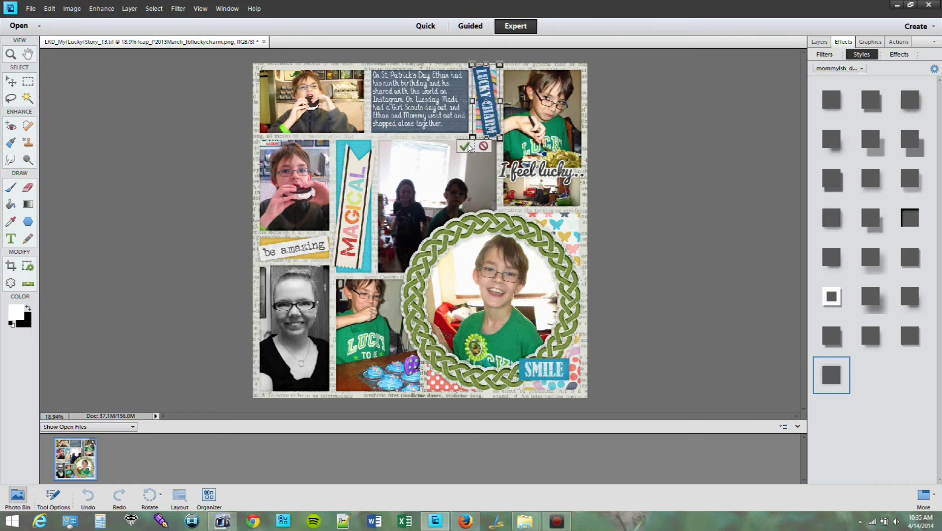
pyautogui.click(757, 267)
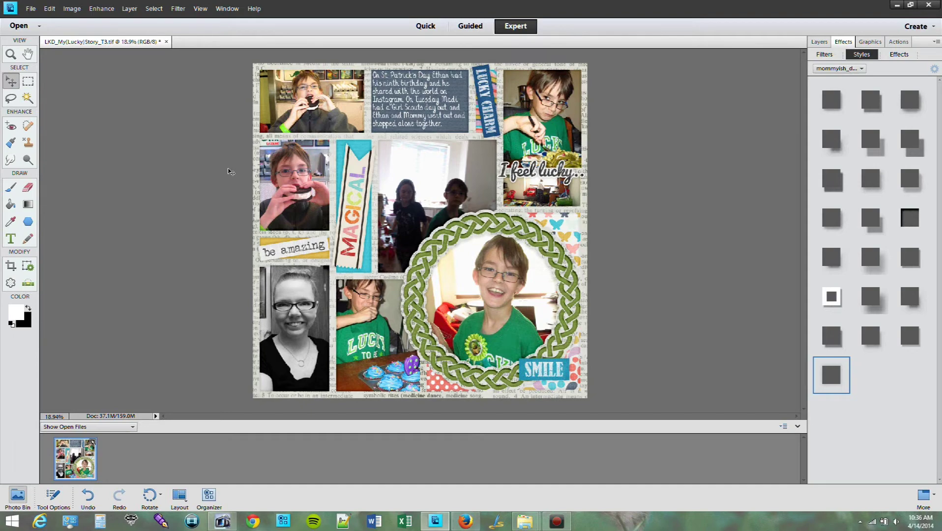
# - Start saving the page under a new name and browse to the 2014 > 04-April > FULL folder
pyautogui.click(30, 8)
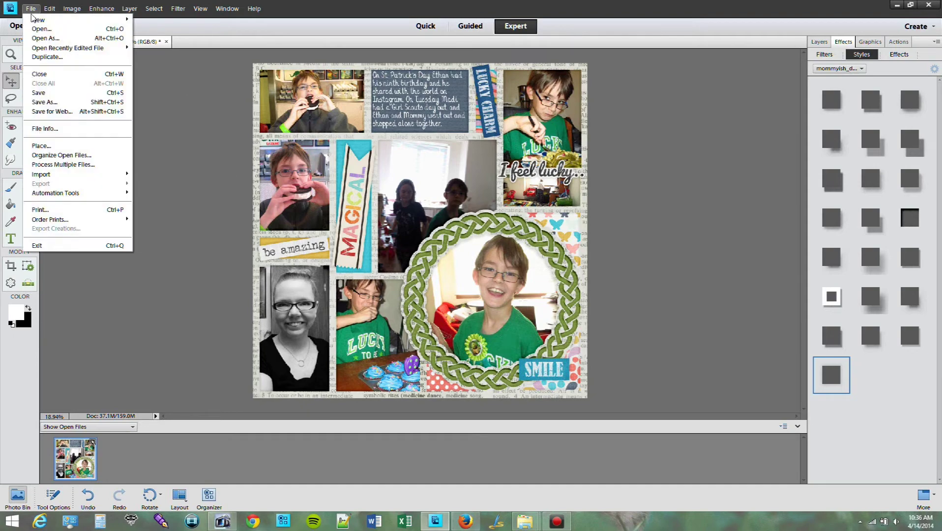
pyautogui.click(49, 102)
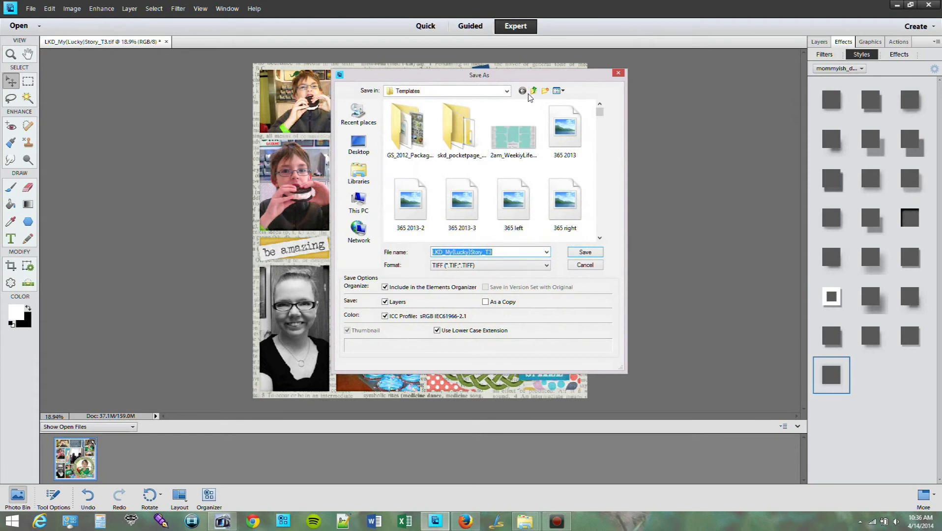
pyautogui.click(533, 90)
pyautogui.doubleClick(442, 127)
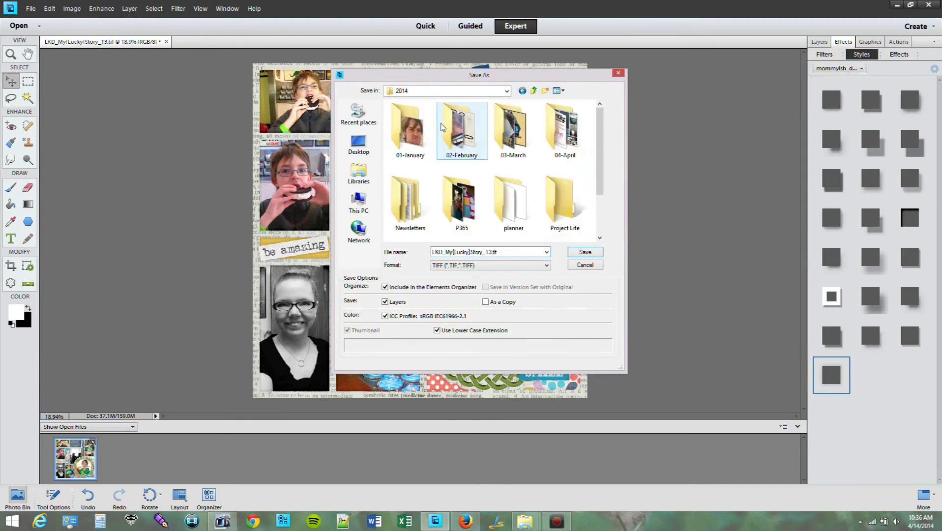
pyautogui.doubleClick(557, 138)
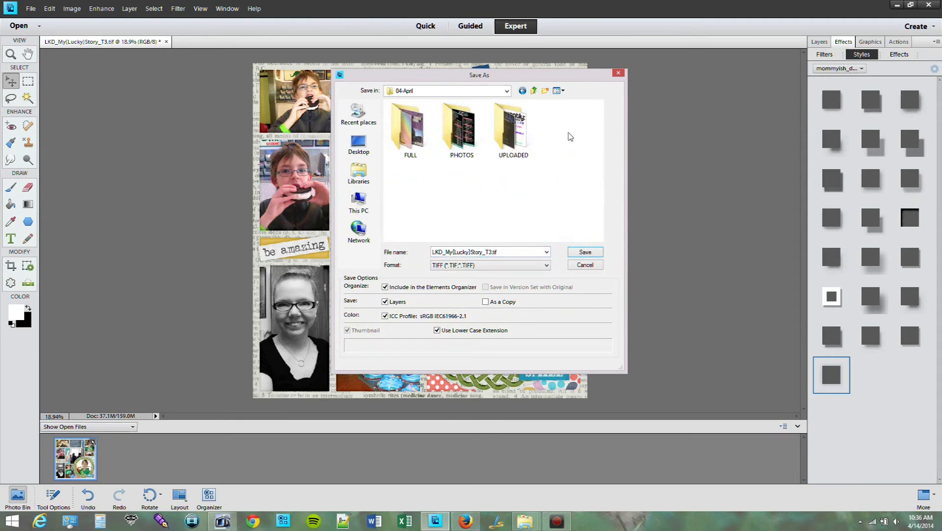
pyautogui.doubleClick(422, 146)
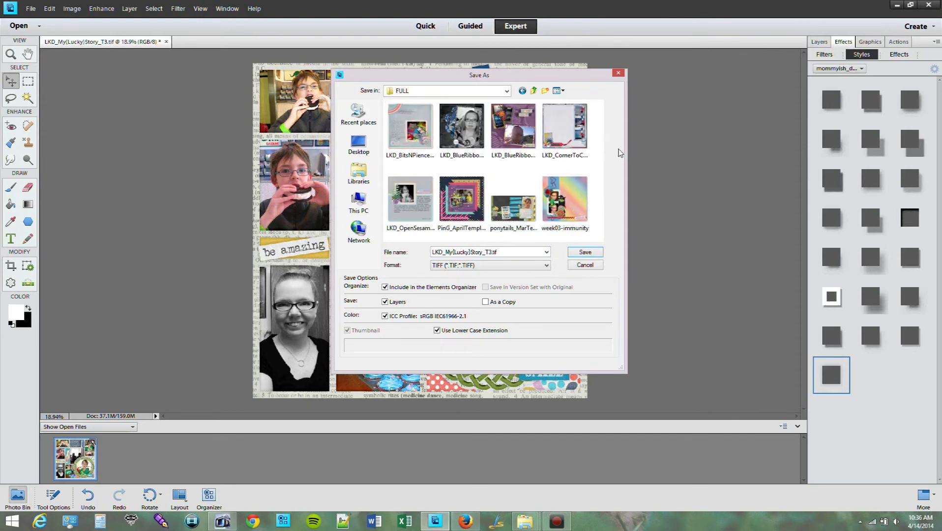
# - Name the file week11-sideb and save it as a layered TIFF with LZW image compression and ZIP layer compression
pyautogui.doubleClick(509, 252)
pyautogui.click(510, 251)
pyautogui.moveTo(509, 251); pyautogui.dragTo(363, 260)
pyautogui.write('week')
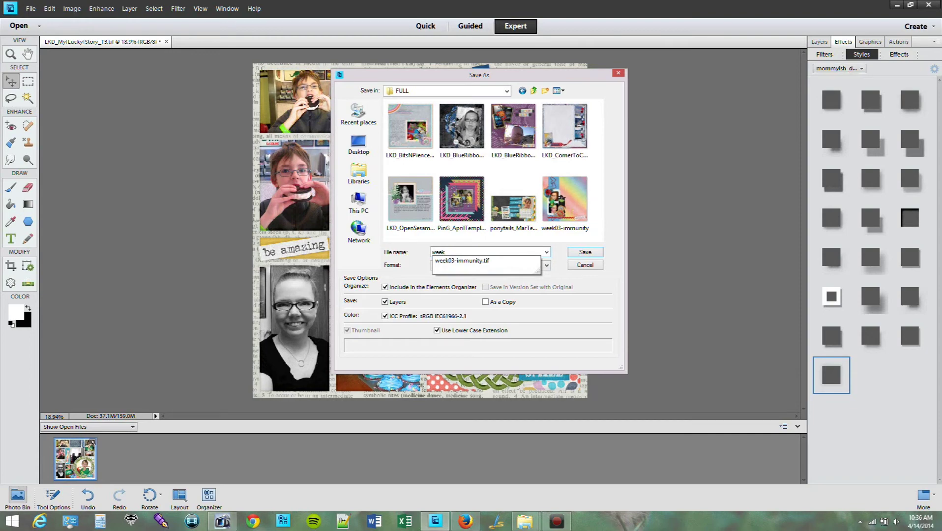
pyautogui.write('11-sid')
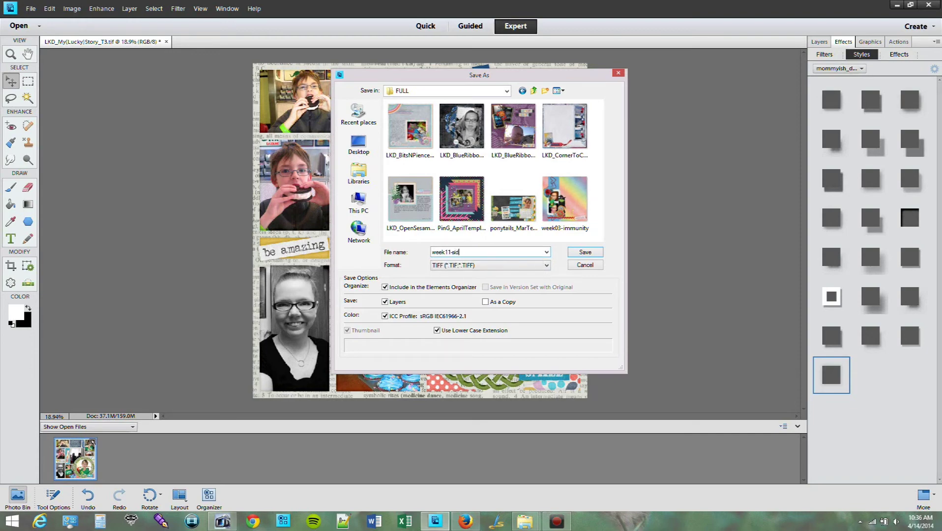
pyautogui.write('eb')
pyautogui.press('Return')
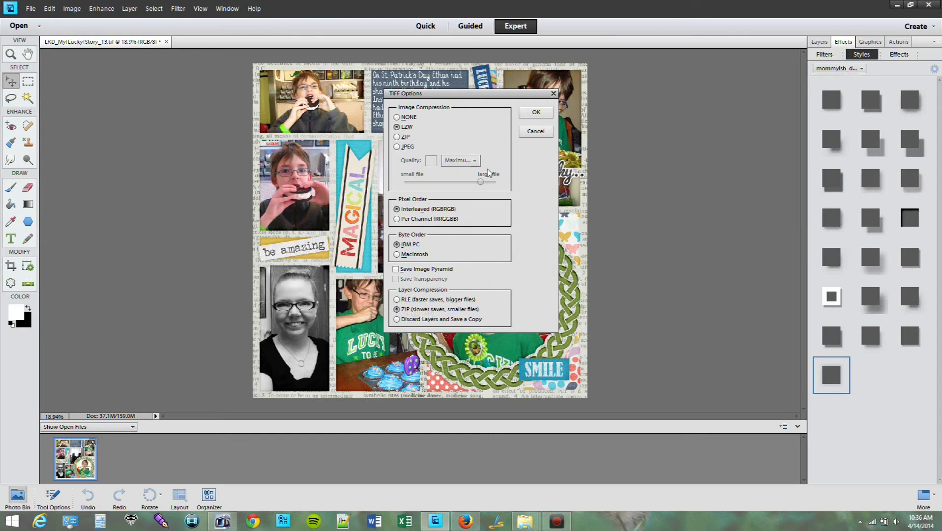
pyautogui.click(538, 113)
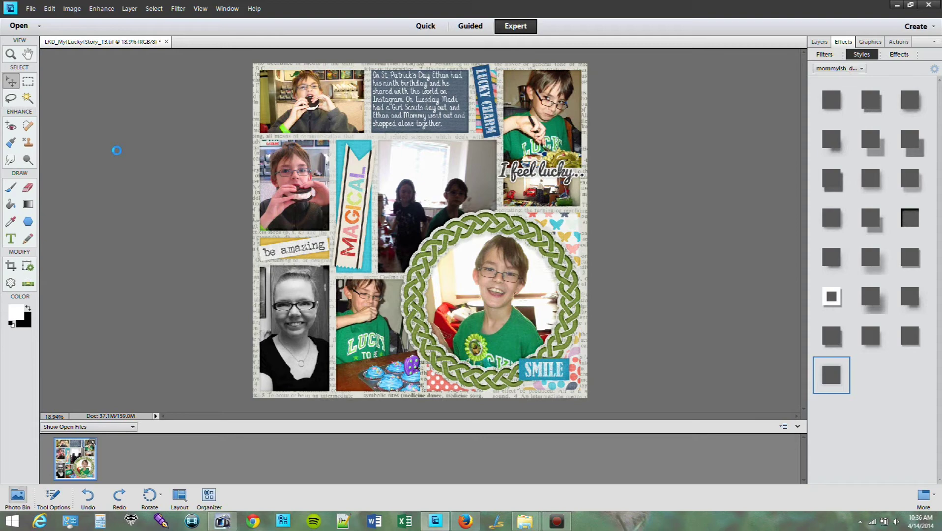
# - Start saving a copy of the page in JPEG format and browse to the 2014 > Project Life folder
pyautogui.click(30, 9)
pyautogui.click(58, 103)
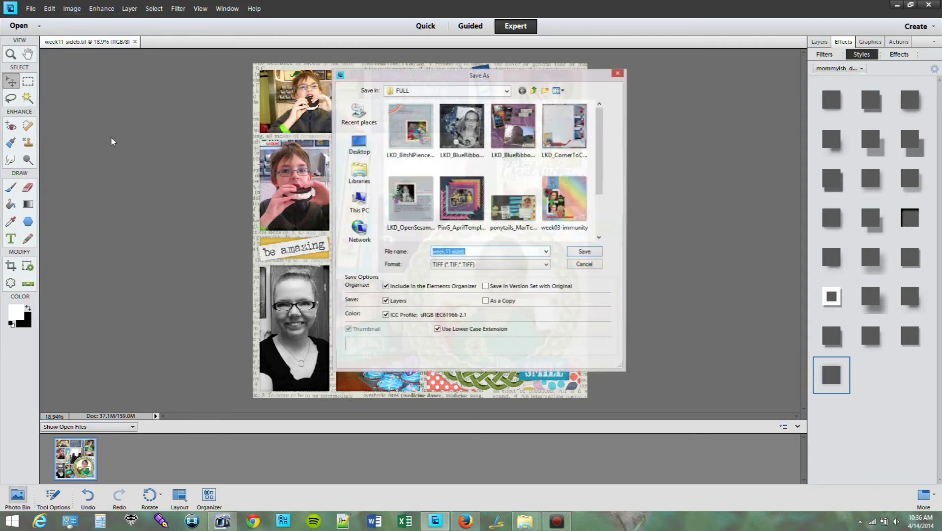
pyautogui.click(473, 265)
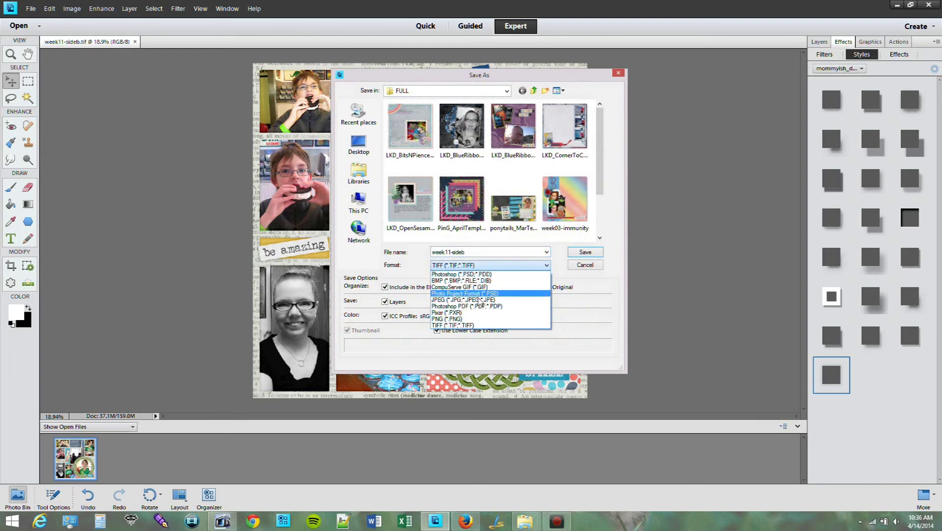
pyautogui.click(474, 301)
pyautogui.click(533, 92)
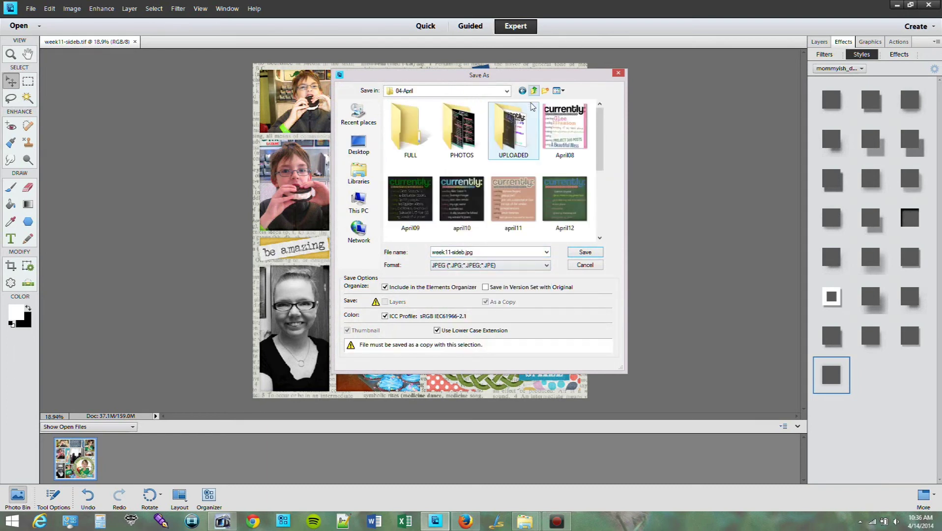
pyautogui.click(533, 91)
pyautogui.doubleClick(570, 204)
pyautogui.moveTo(600, 128); pyautogui.dragTo(603, 252)
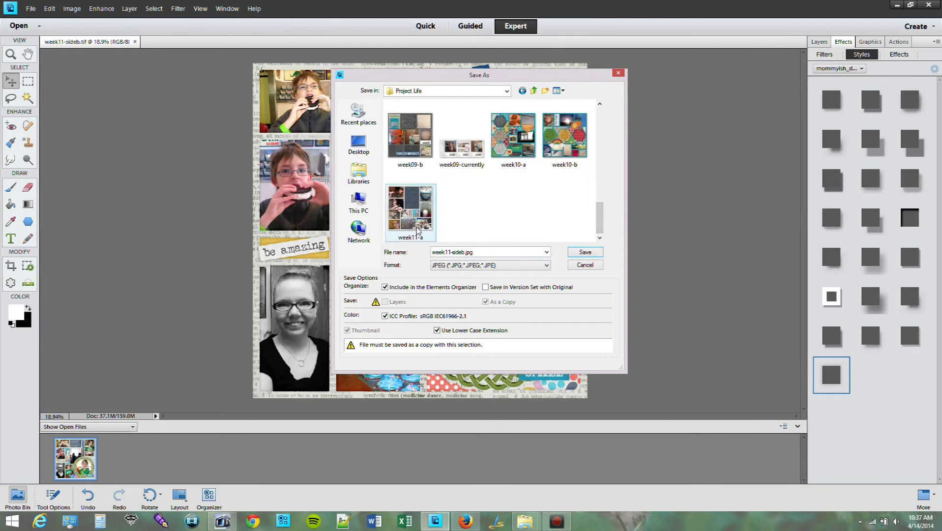
# - Remove "side" from the JPEG copy's file name and save it at quality 12
pyautogui.click(453, 252)
pyautogui.click(454, 252)
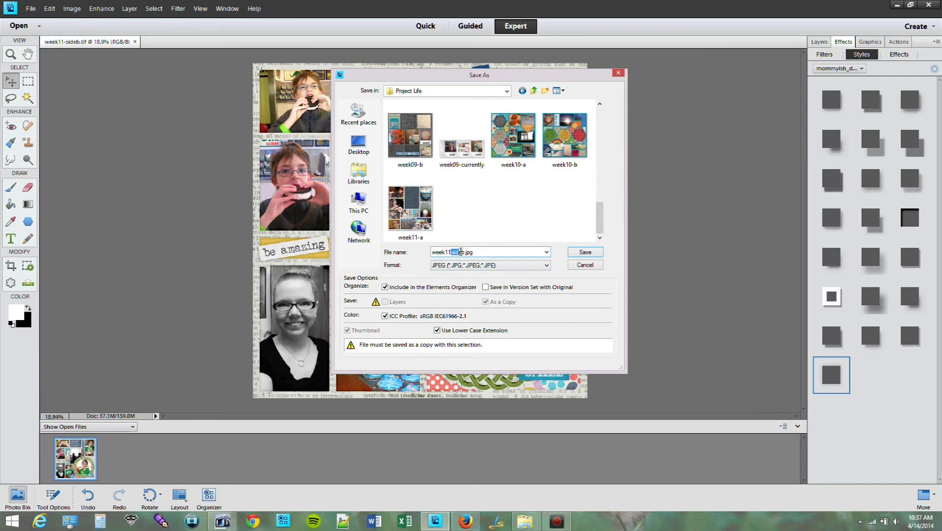
pyautogui.press('BackSpace')
pyautogui.click(583, 254)
pyautogui.write('12')
pyautogui.press('Return')
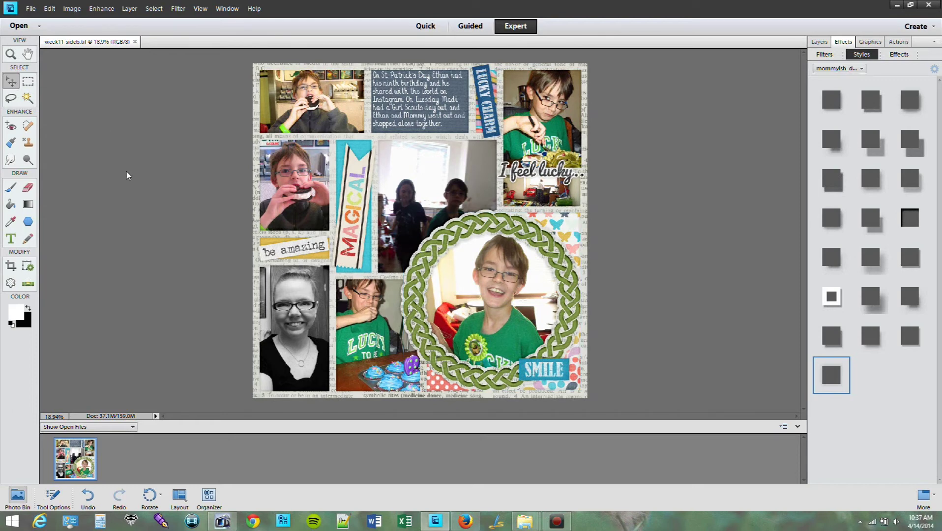
# - Open the page in Save for Web, accepting the large image size, and set the preview zoom to 100%
pyautogui.click(30, 8)
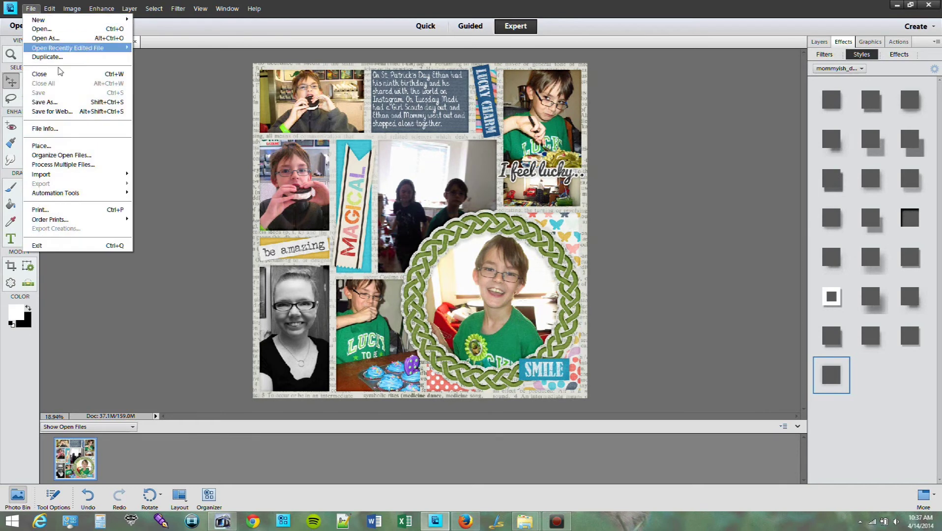
pyautogui.click(68, 111)
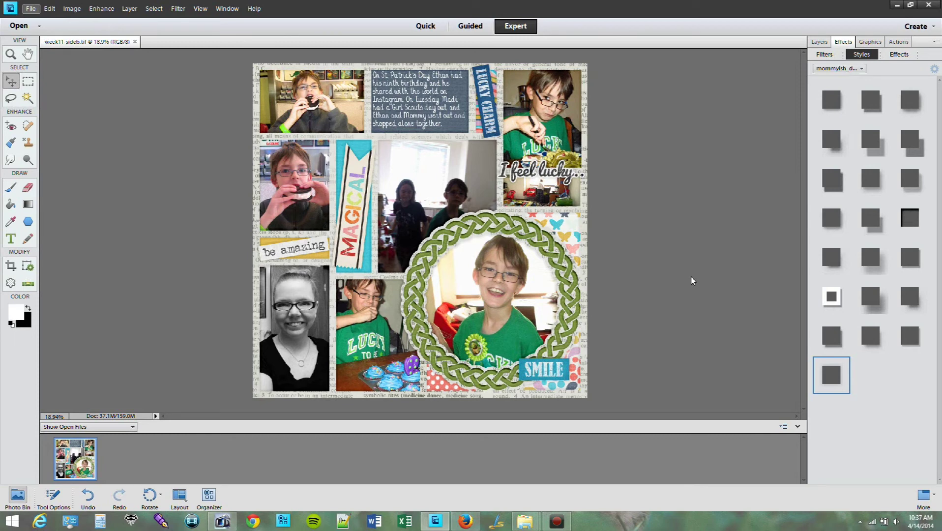
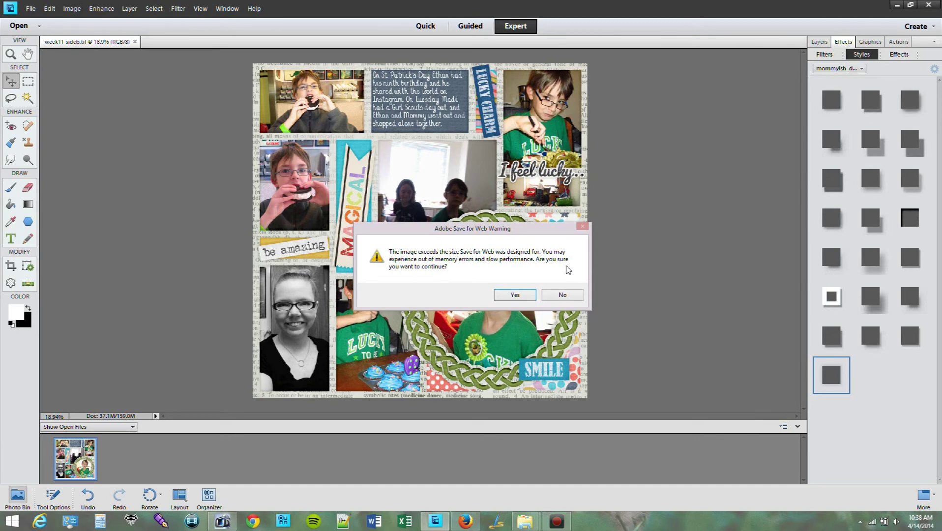
pyautogui.click(514, 296)
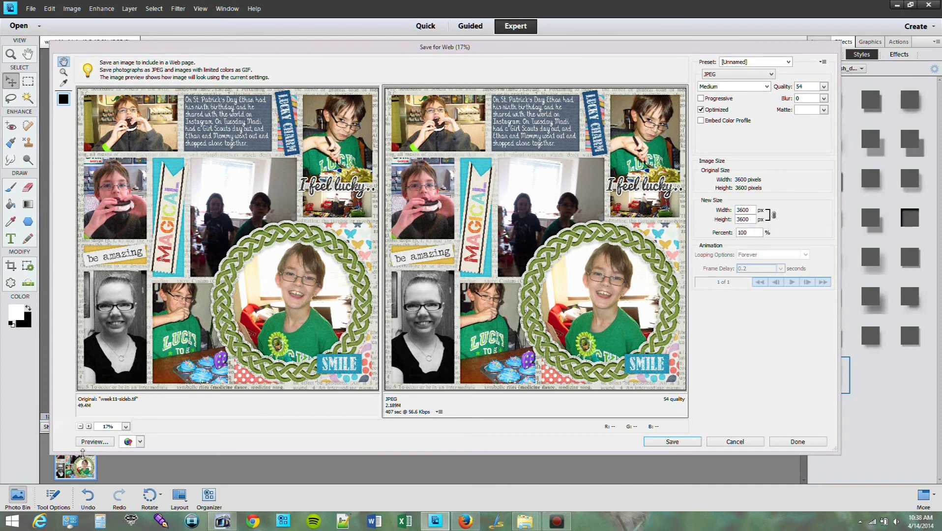
pyautogui.click(125, 426)
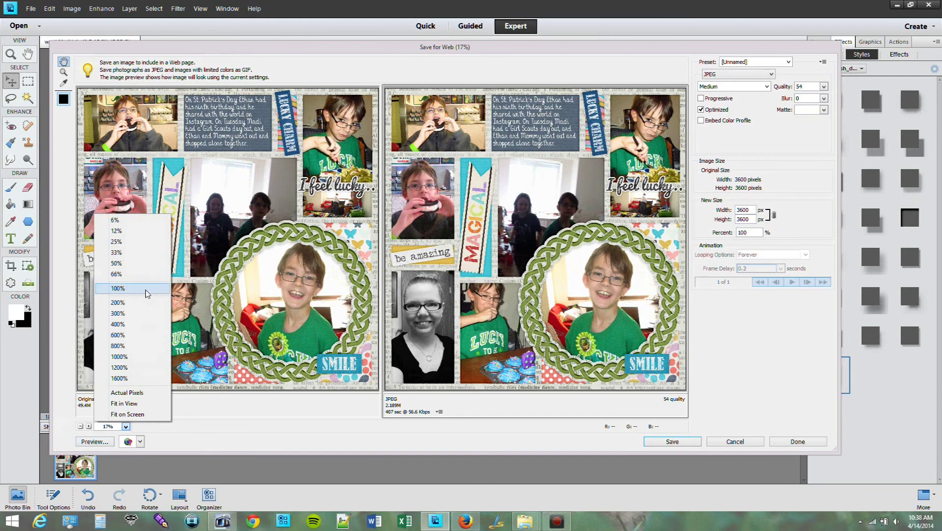
pyautogui.click(151, 430)
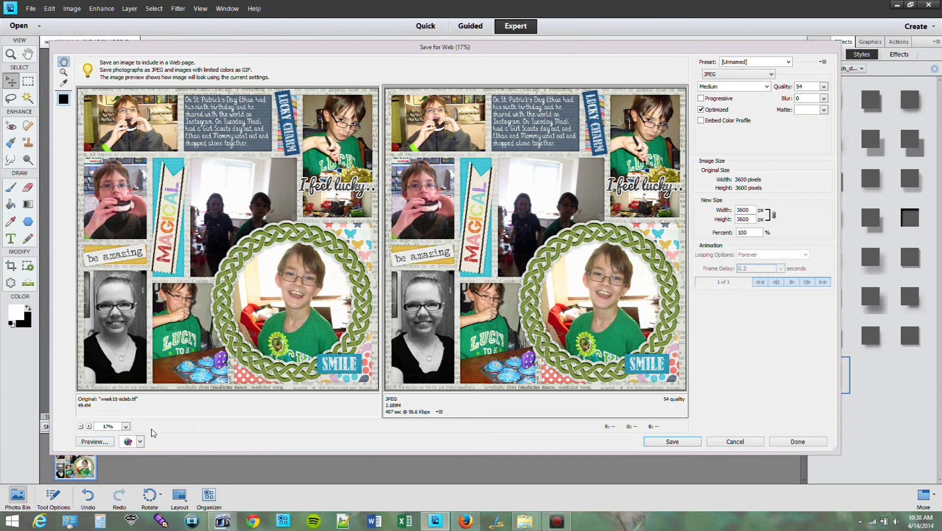
pyautogui.click(126, 426)
pyautogui.click(138, 288)
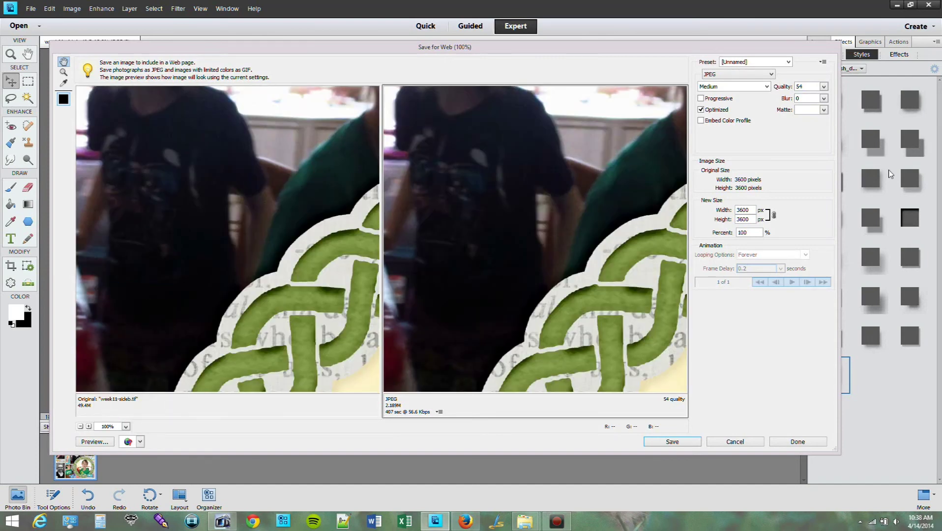
# - Set the web image's new size to 600 × 600 px and optimize it to a file size of 130 K
pyautogui.moveTo(740, 209); pyautogui.dragTo(722, 219)
pyautogui.press('BackSpace')
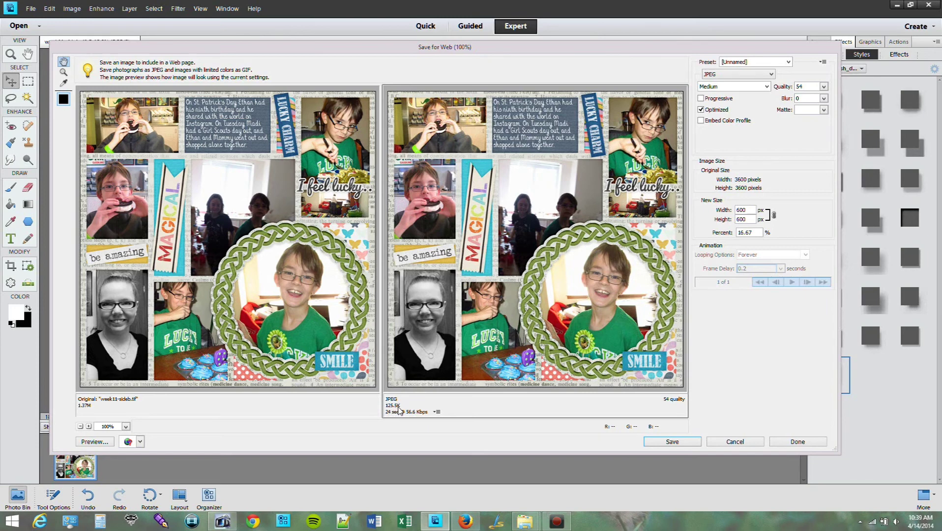
pyautogui.click(824, 62)
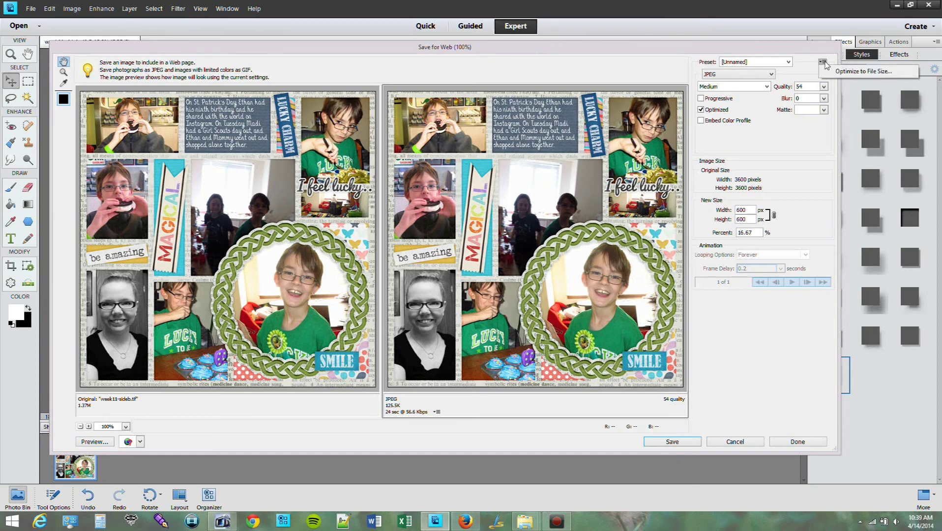
pyautogui.click(807, 73)
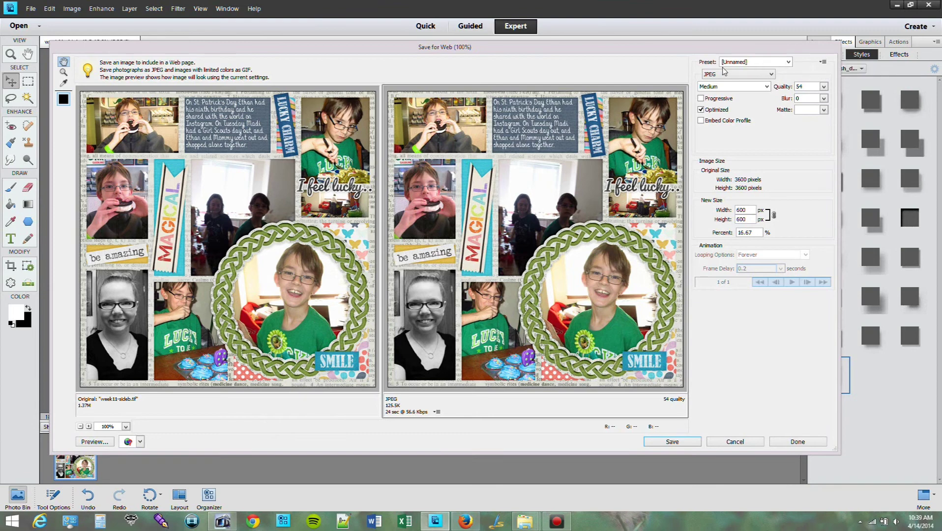
pyautogui.click(823, 64)
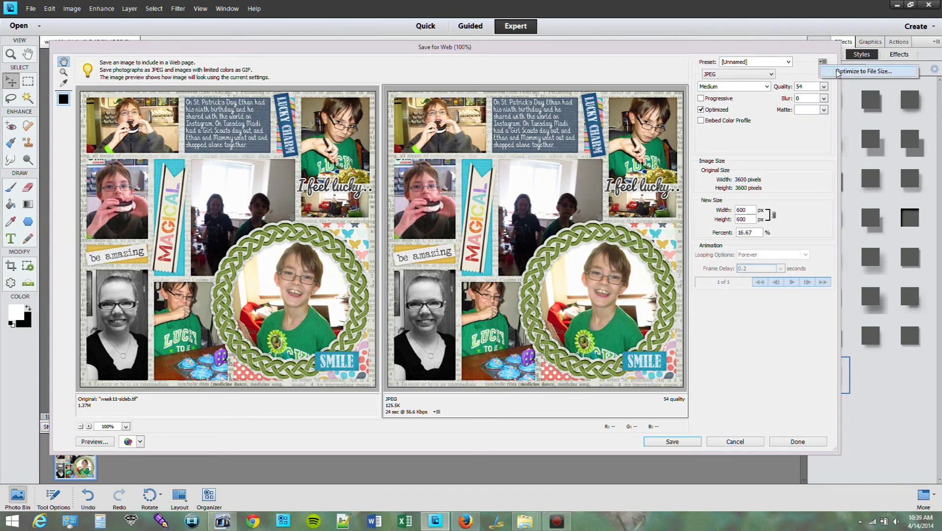
pyautogui.click(837, 72)
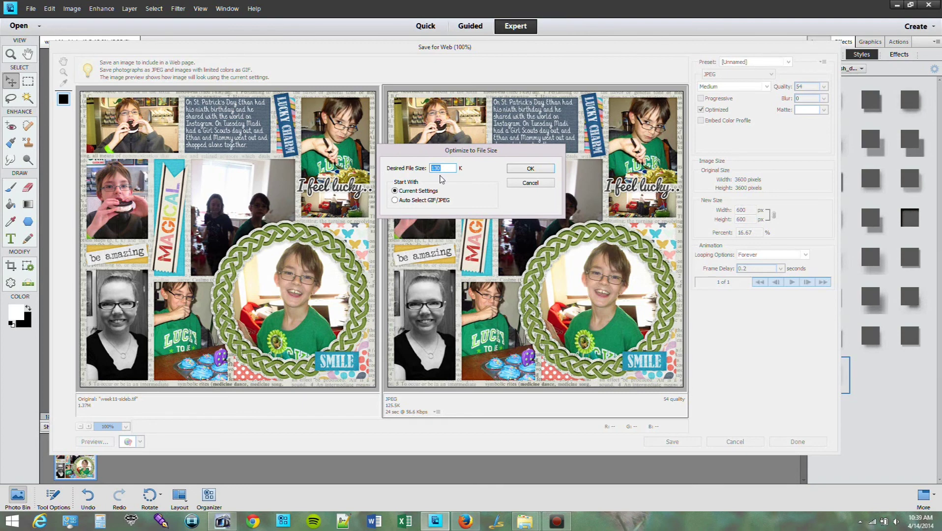
pyautogui.click(528, 169)
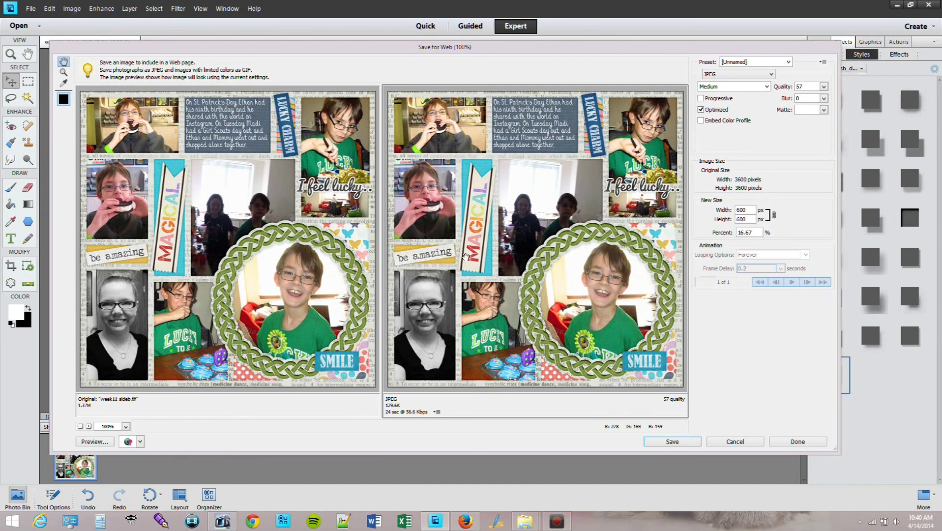
# - Save the optimized web image in the 04-April folder
pyautogui.click(680, 445)
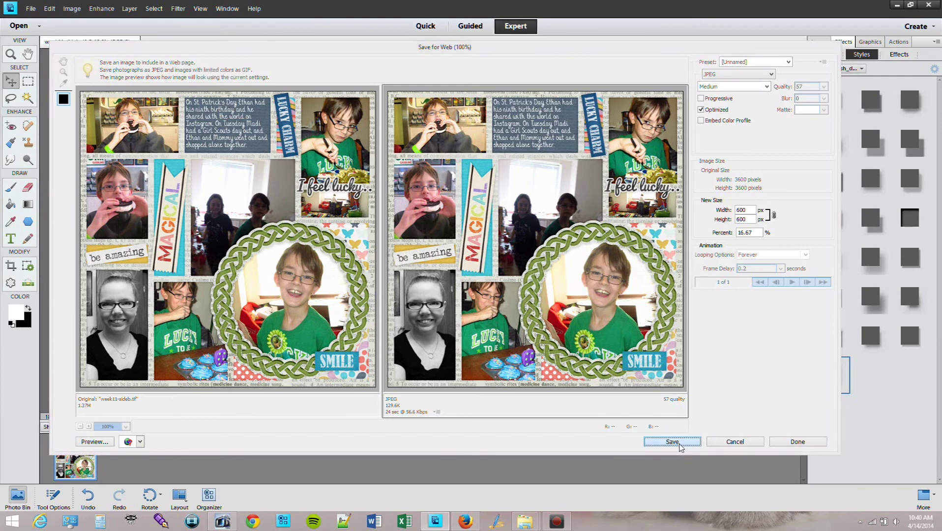
pyautogui.moveTo(338, 115); pyautogui.dragTo(343, 221)
pyautogui.scroll(1, 333, 278)
pyautogui.scroll(-1, 333, 278)
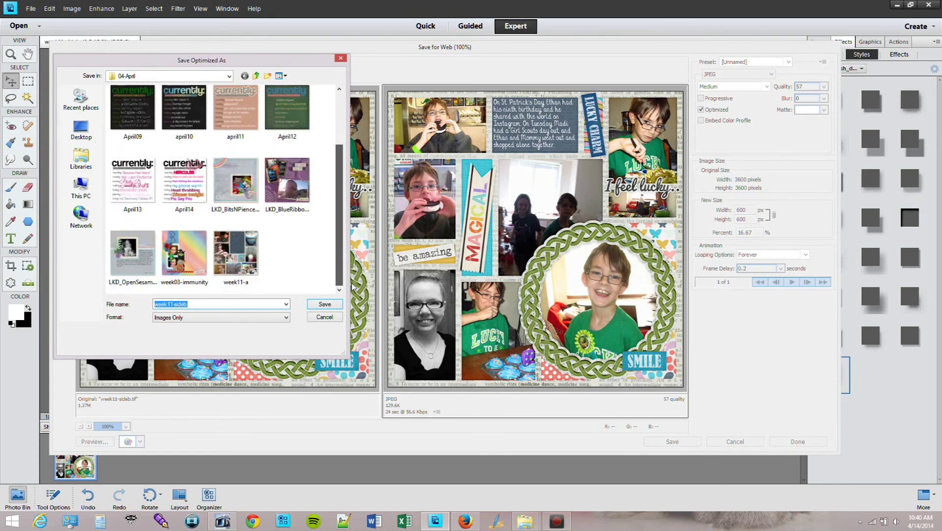
pyautogui.click(325, 317)
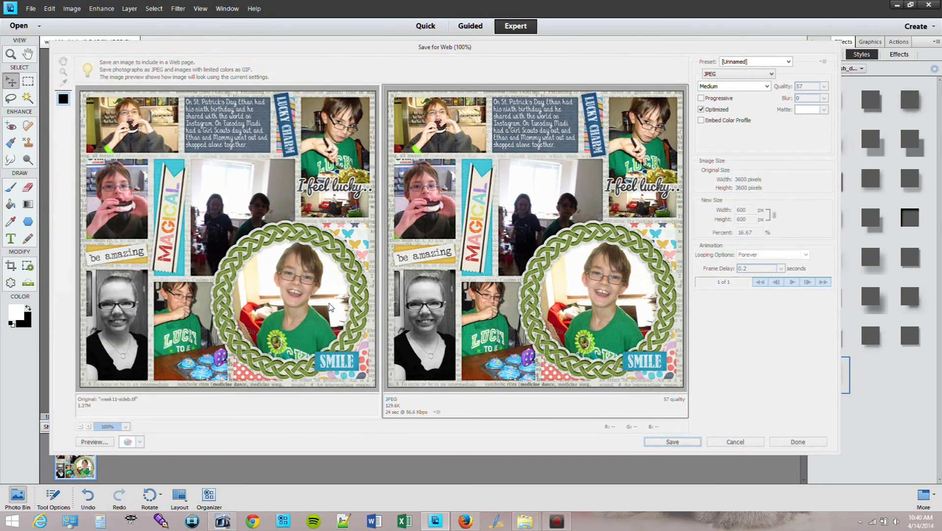
pyautogui.press('Escape')
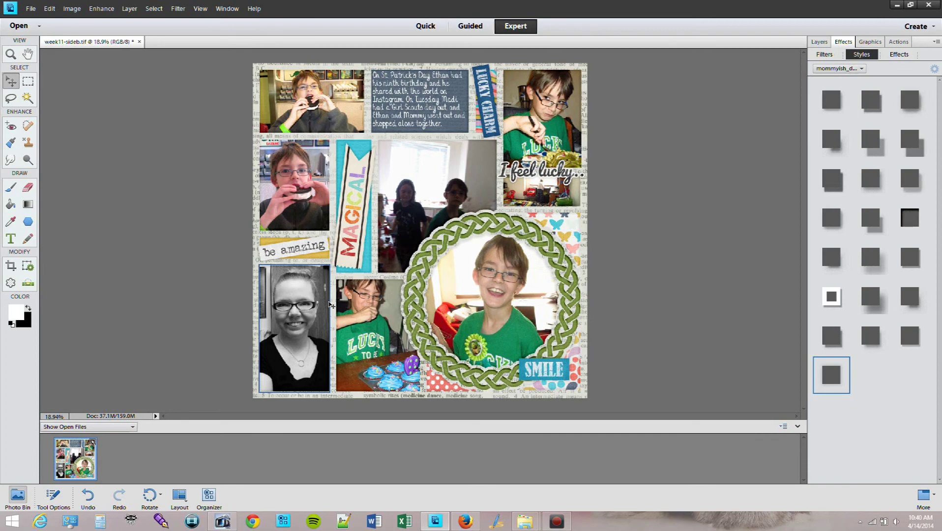
# - Switch to the FULL folder window in File Explorer and open the Templates folder under Documents
pyautogui.moveTo(524, 521)
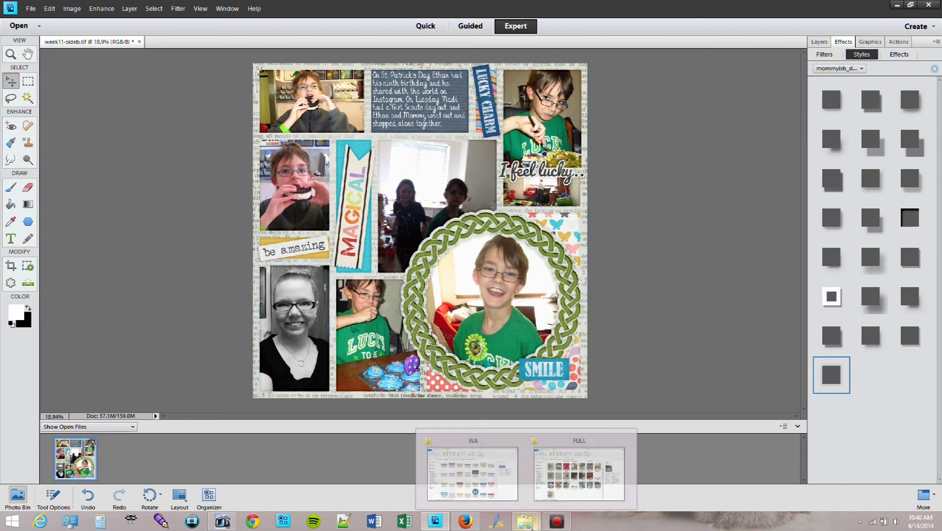
pyautogui.click(571, 477)
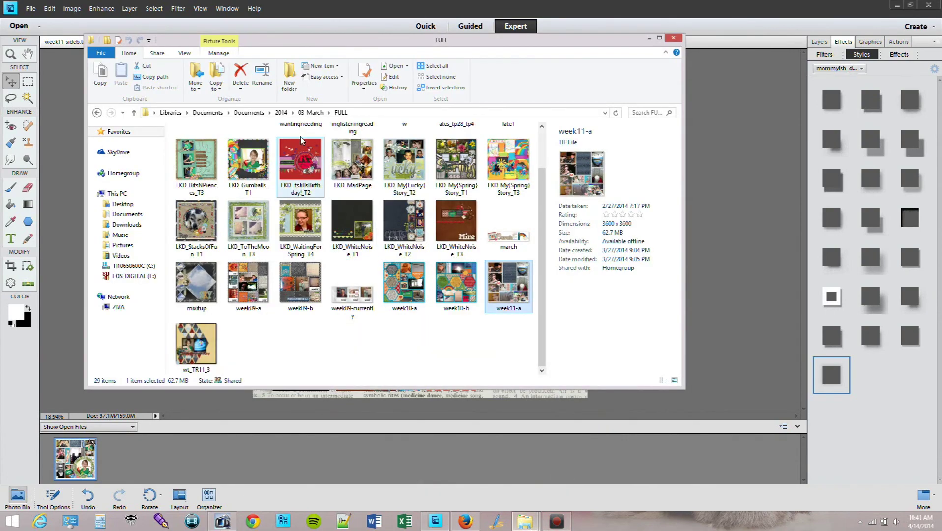
pyautogui.click(269, 113)
pyautogui.scroll(-3, 314, 211)
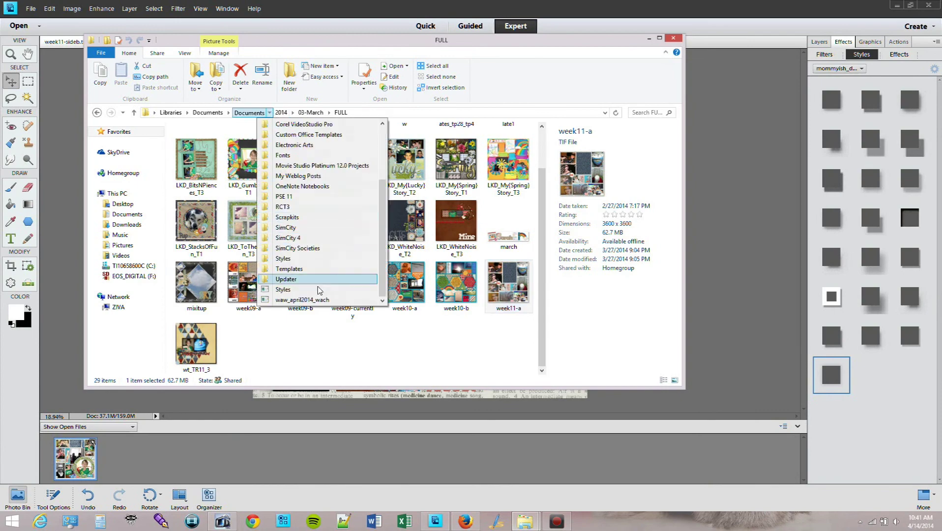
pyautogui.click(317, 270)
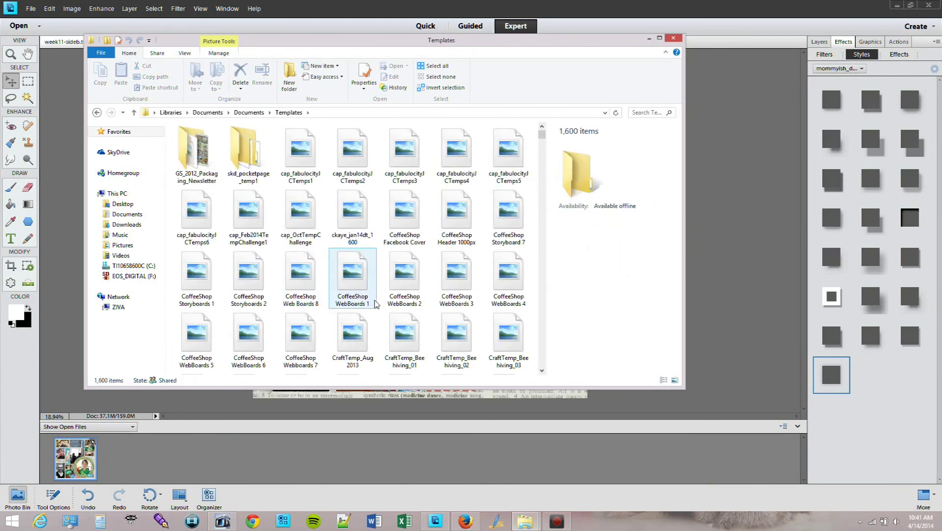
# - Jump to the template files starting with "led" and enlarge the folder window to show more thumbnails
pyautogui.scroll(-10, 383, 295)
pyautogui.click(392, 287)
pyautogui.write('led')
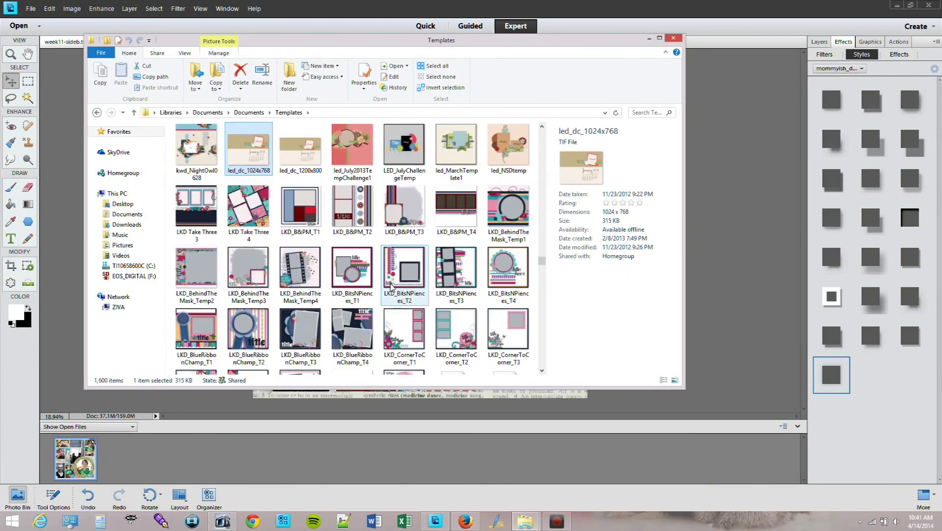
pyautogui.moveTo(680, 389); pyautogui.dragTo(793, 485)
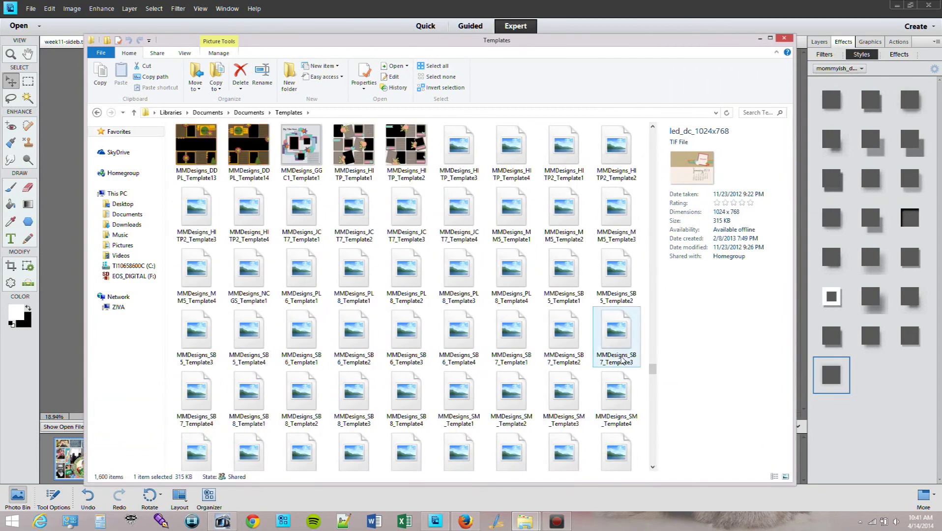
pyautogui.scroll(10, 618, 311)
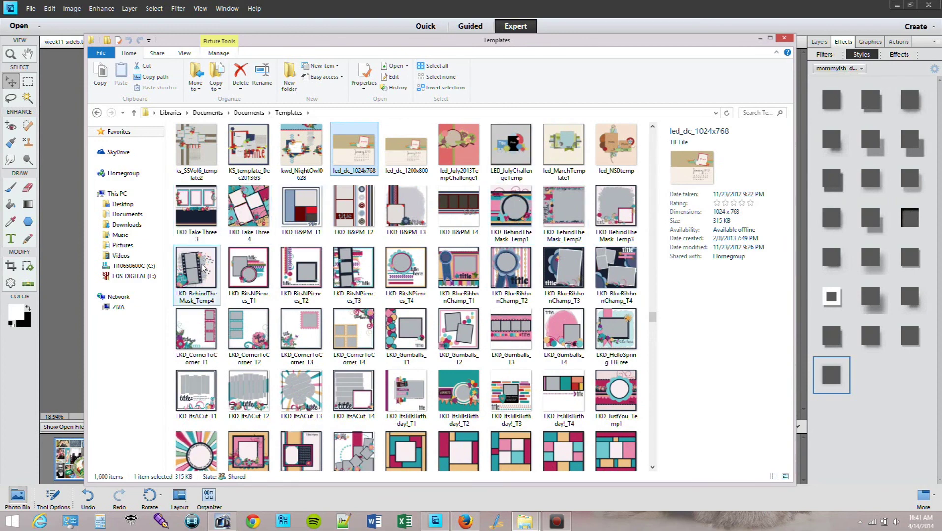
# - Examine the LKD template thumbnails, from the Behind The Mask set through the My Story sets to White Noise
pyautogui.scroll(-3, 208, 290)
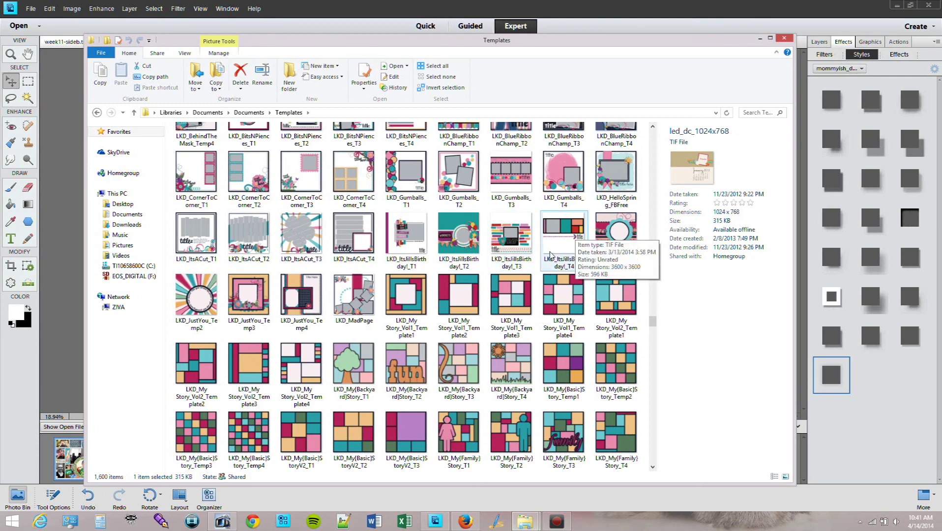
pyautogui.scroll(5, 389, 301)
pyautogui.scroll(-2, 388, 301)
pyautogui.scroll(-5, 388, 301)
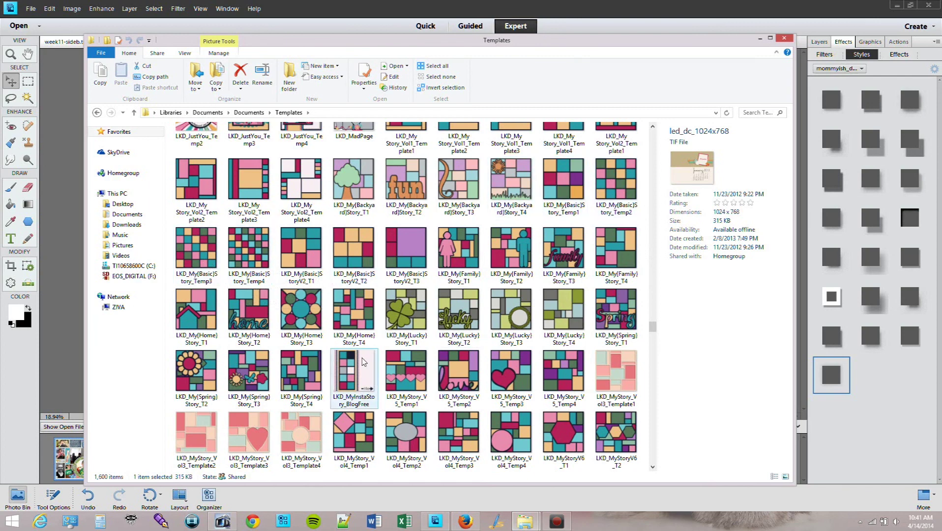
pyautogui.scroll(-3, 363, 362)
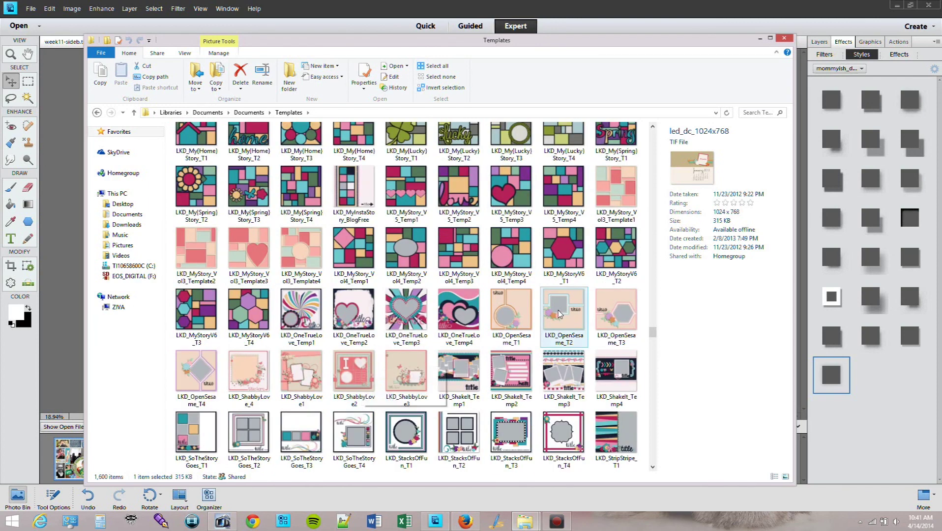
pyautogui.scroll(-3, 559, 313)
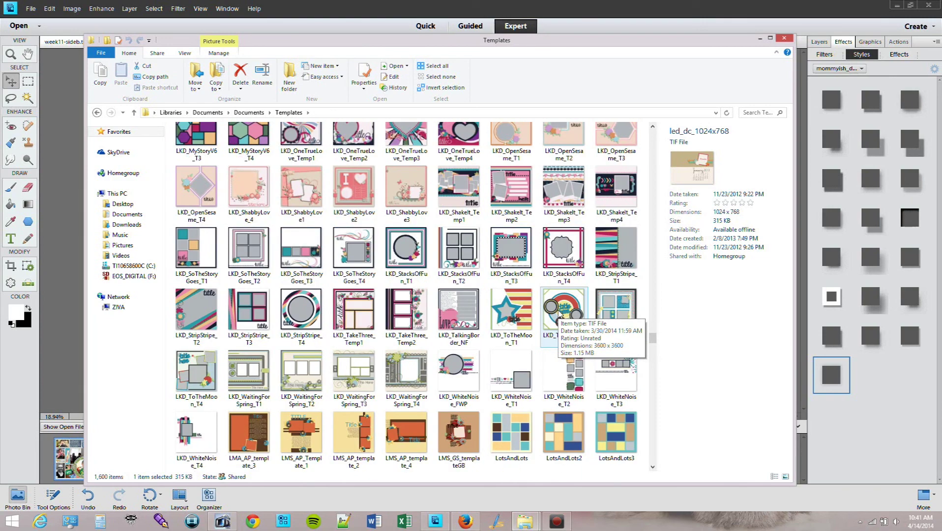
pyautogui.scroll(2, 559, 313)
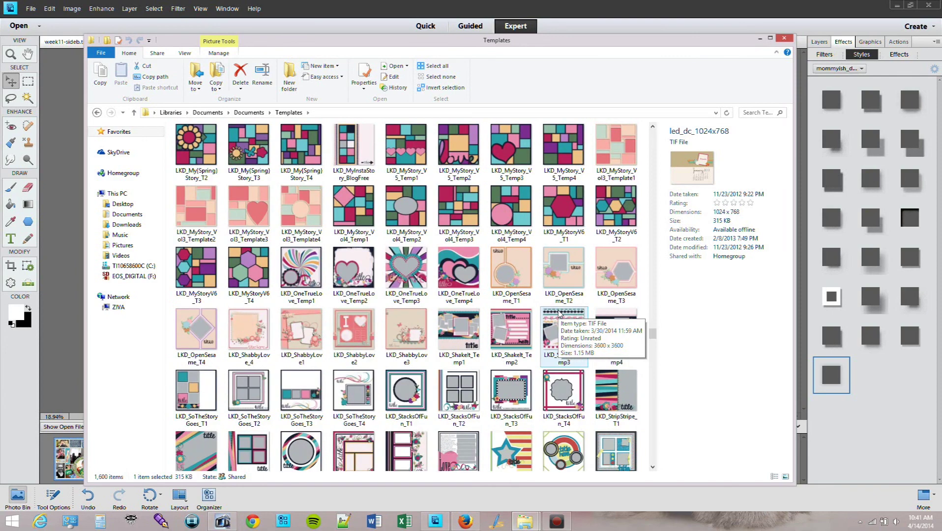
pyautogui.scroll(8, 559, 313)
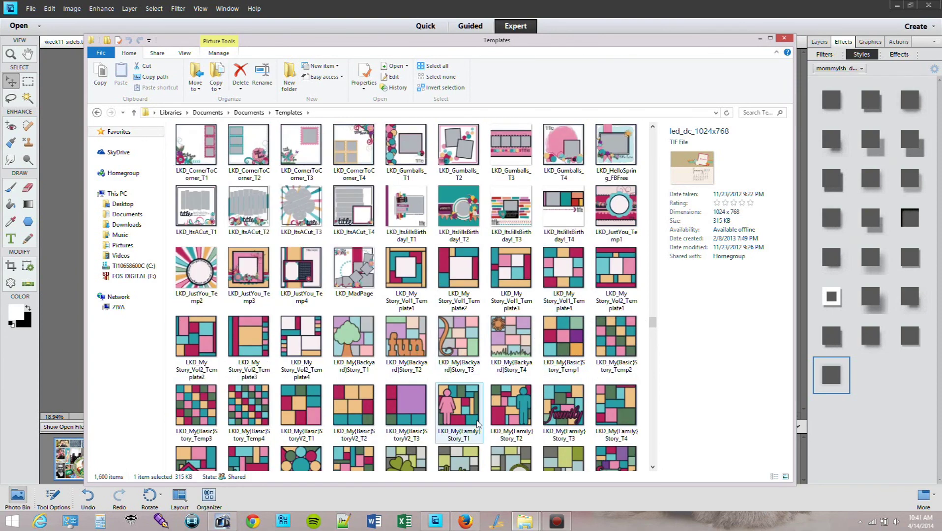
pyautogui.scroll(-2, 499, 402)
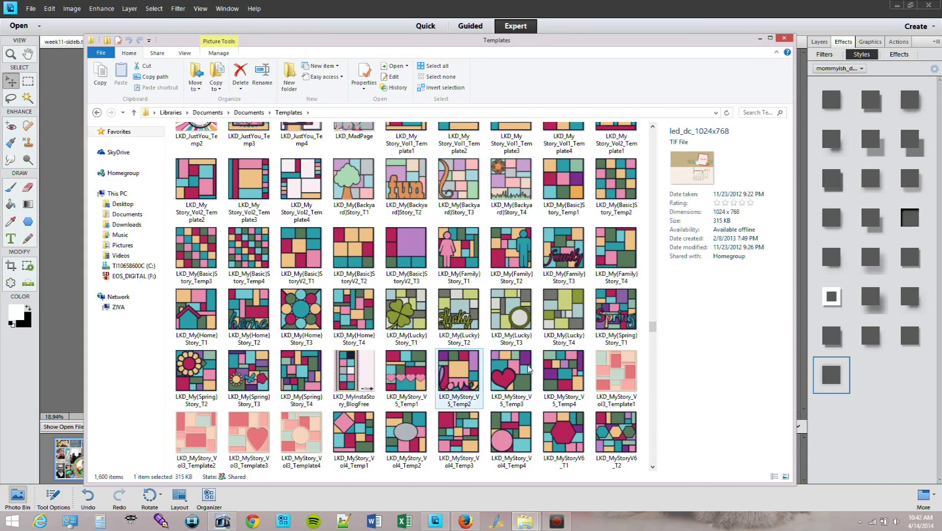
pyautogui.scroll(-3, 537, 369)
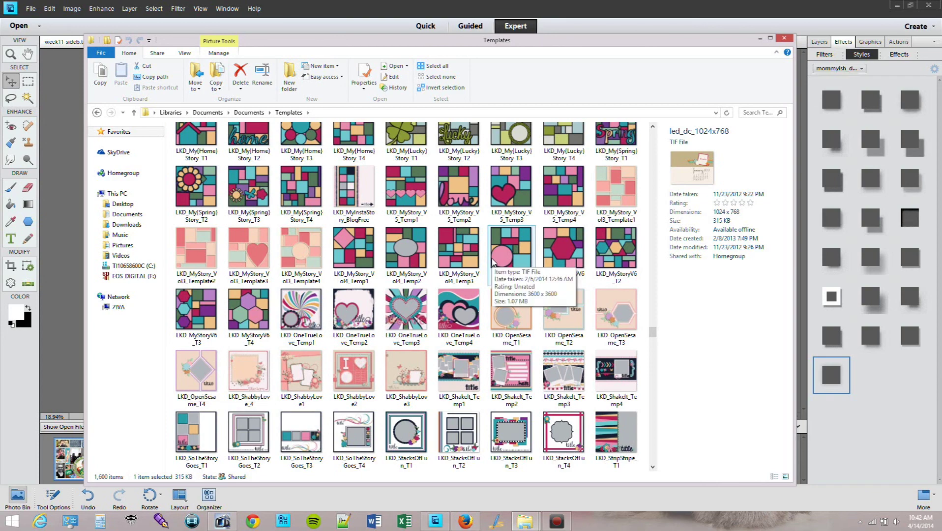
pyautogui.scroll(3, 492, 260)
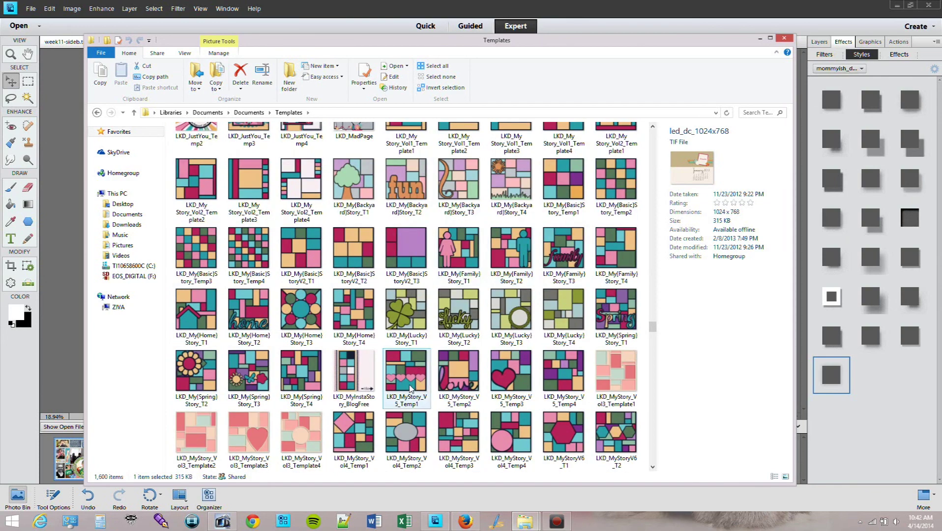
pyautogui.scroll(-3, 410, 388)
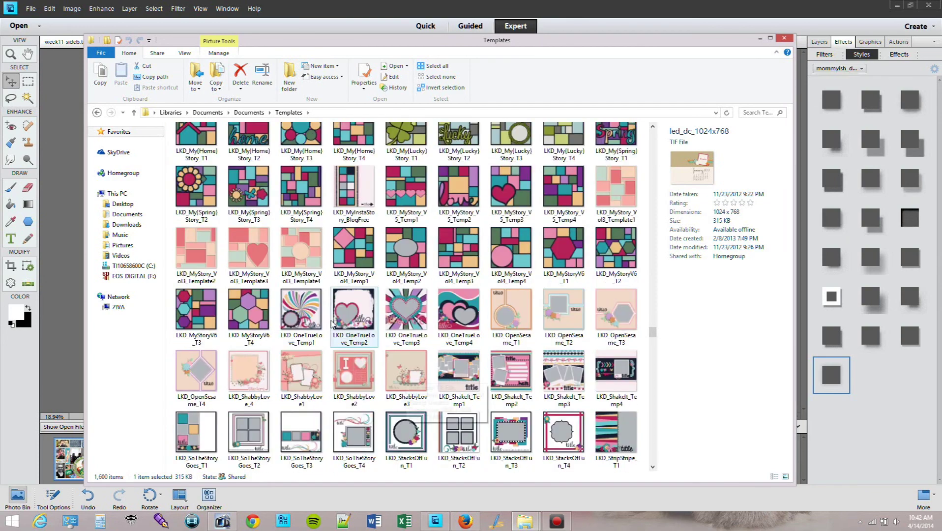
# - Select the templates from LKD_MyStory_Vol4_Temp1 through LKD_MyStoryV6_T4, followed by LKD_OneTrueLove_Temp4 and LKD_OpenSesame_T3 individually, to view their previews
pyautogui.click(366, 255)
pyautogui.keyDown('shift'); pyautogui.click(257, 316); pyautogui.keyUp('shift')
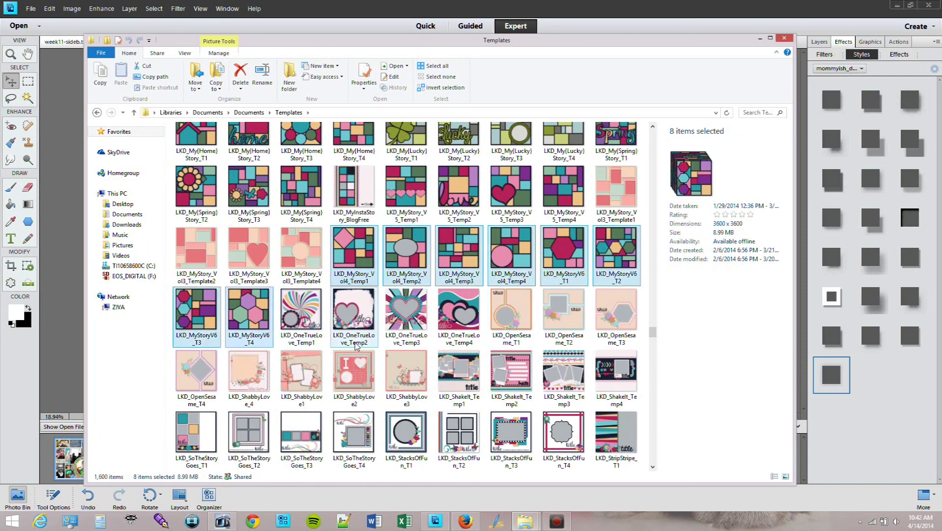
pyautogui.click(461, 311)
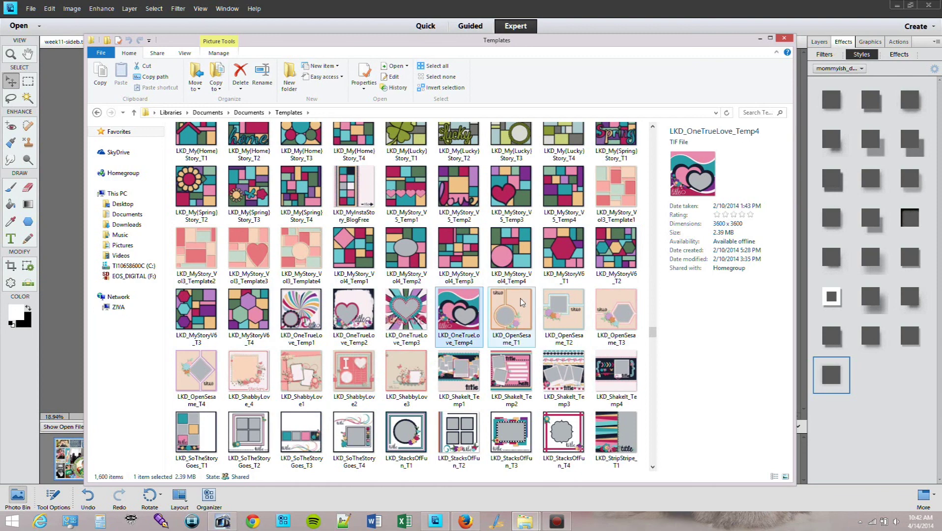
pyautogui.click(628, 301)
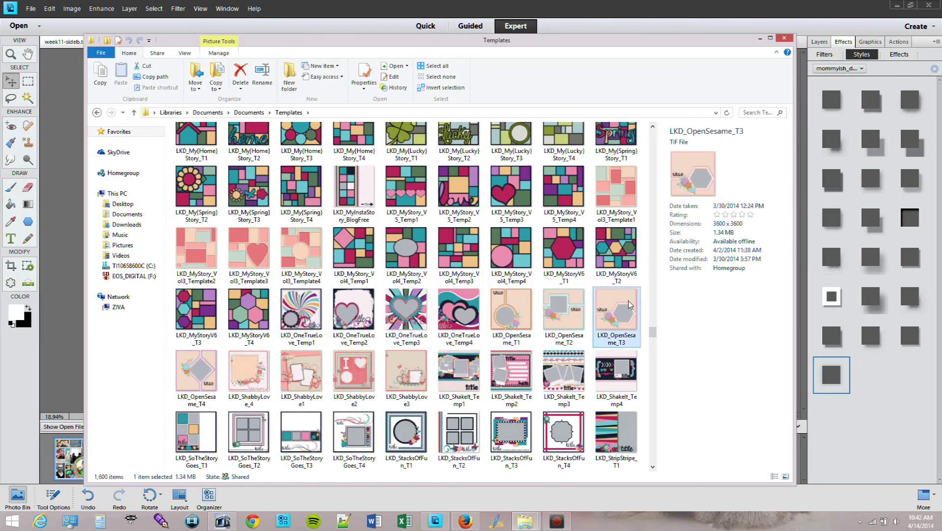
# - Preview LKD_My{Basic}StoryV2_T2, LKD_My{Basic}StoryV2_T3 and LKD_ItsACut_T3, and return to the scrapbook page in Photoshop Elements
pyautogui.scroll(3, 628, 300)
pyautogui.scroll(3, 628, 304)
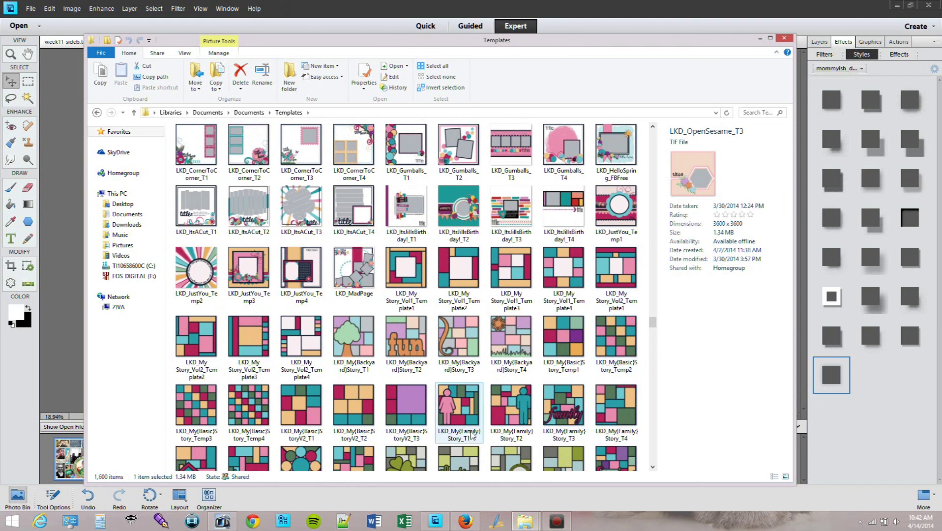
pyautogui.click(353, 405)
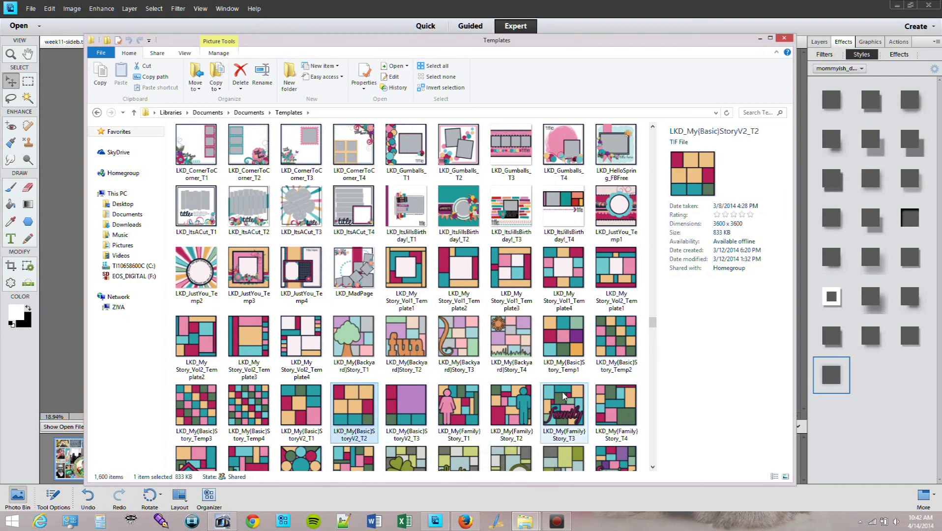
pyautogui.click(413, 424)
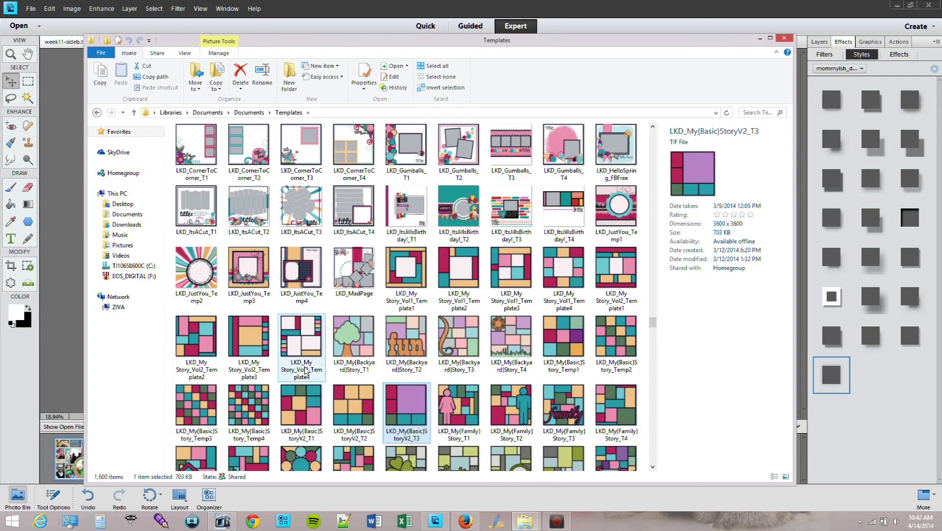
pyautogui.scroll(3, 305, 373)
pyautogui.click(285, 395)
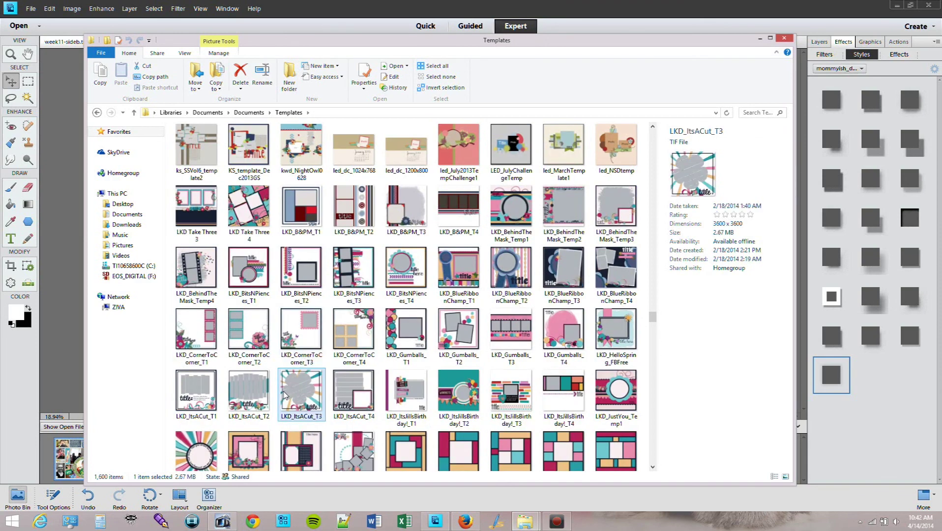
pyautogui.click(619, 5)
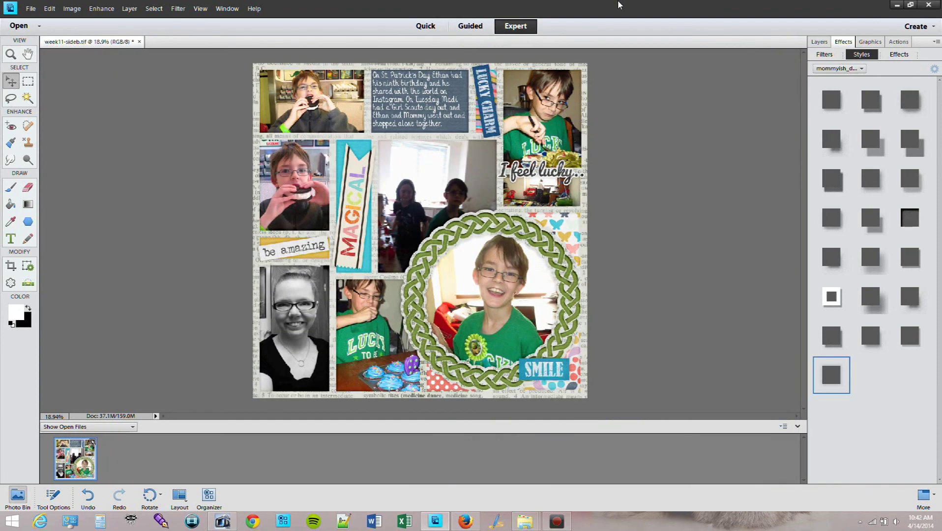